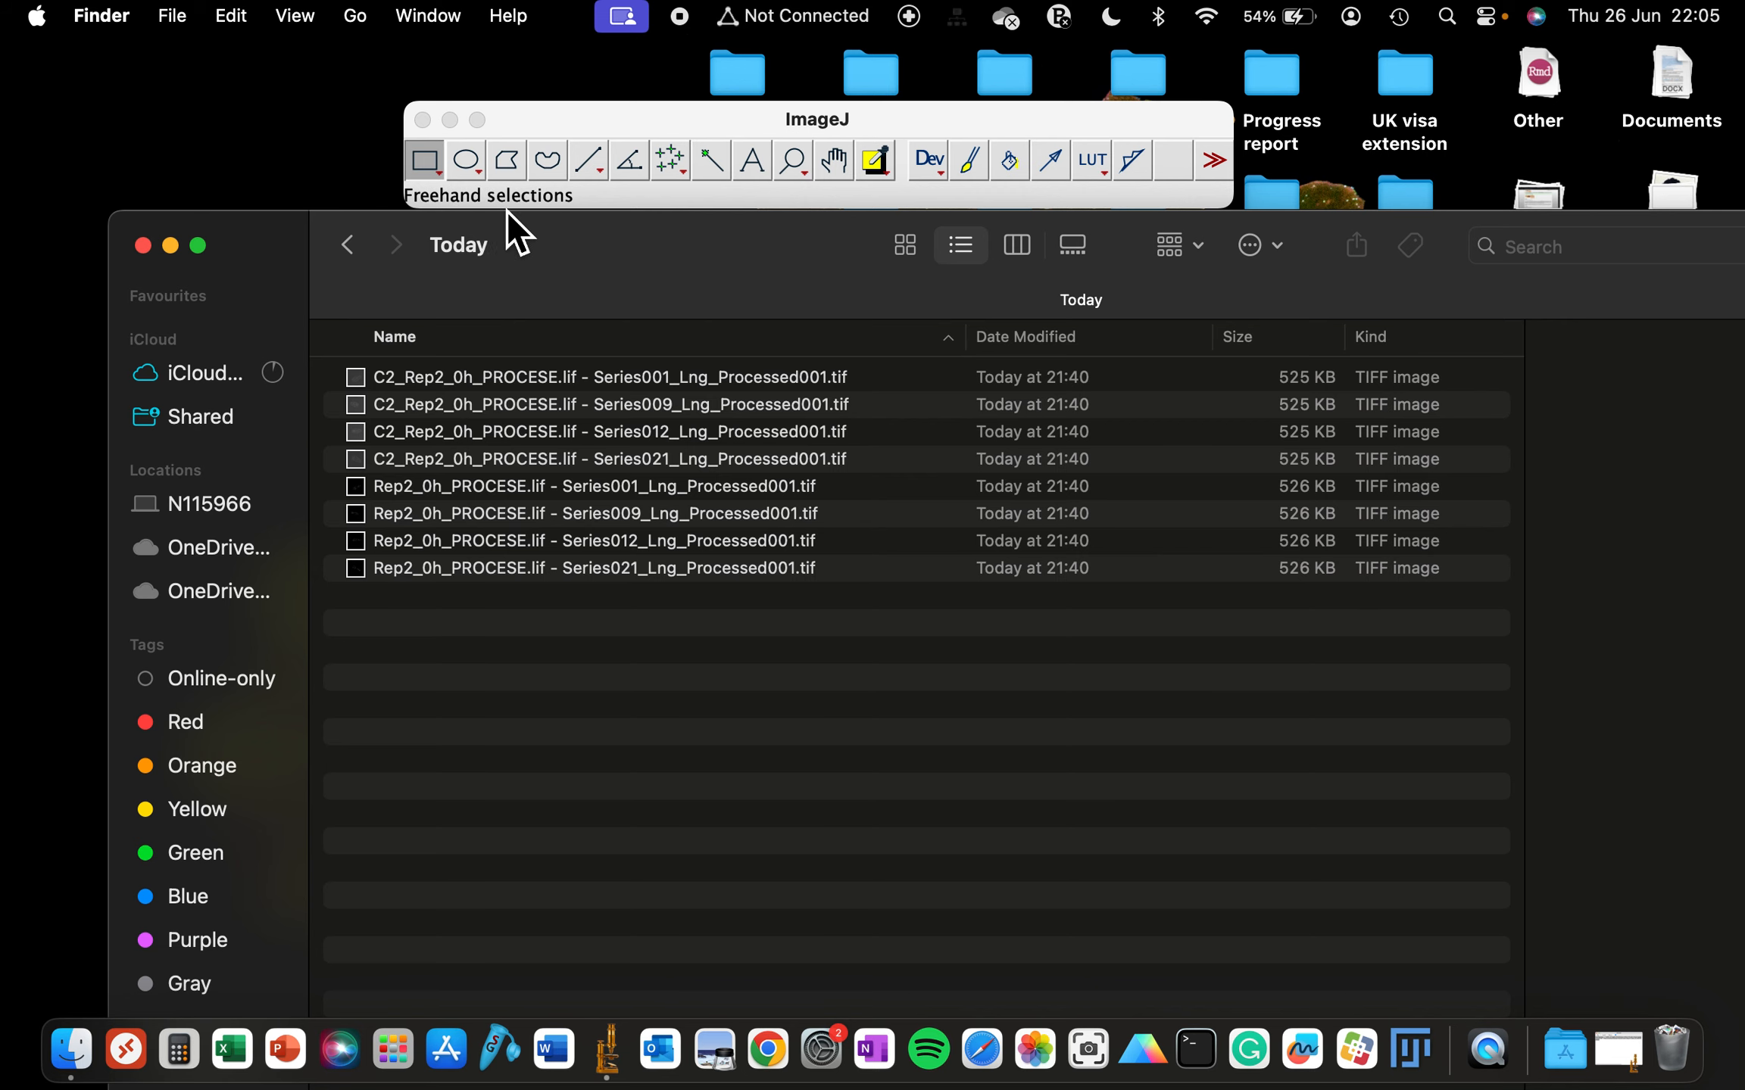
- Open the Today folder and preview the C2 Series012 TIFF image, then close the preview
left_click(356, 256)
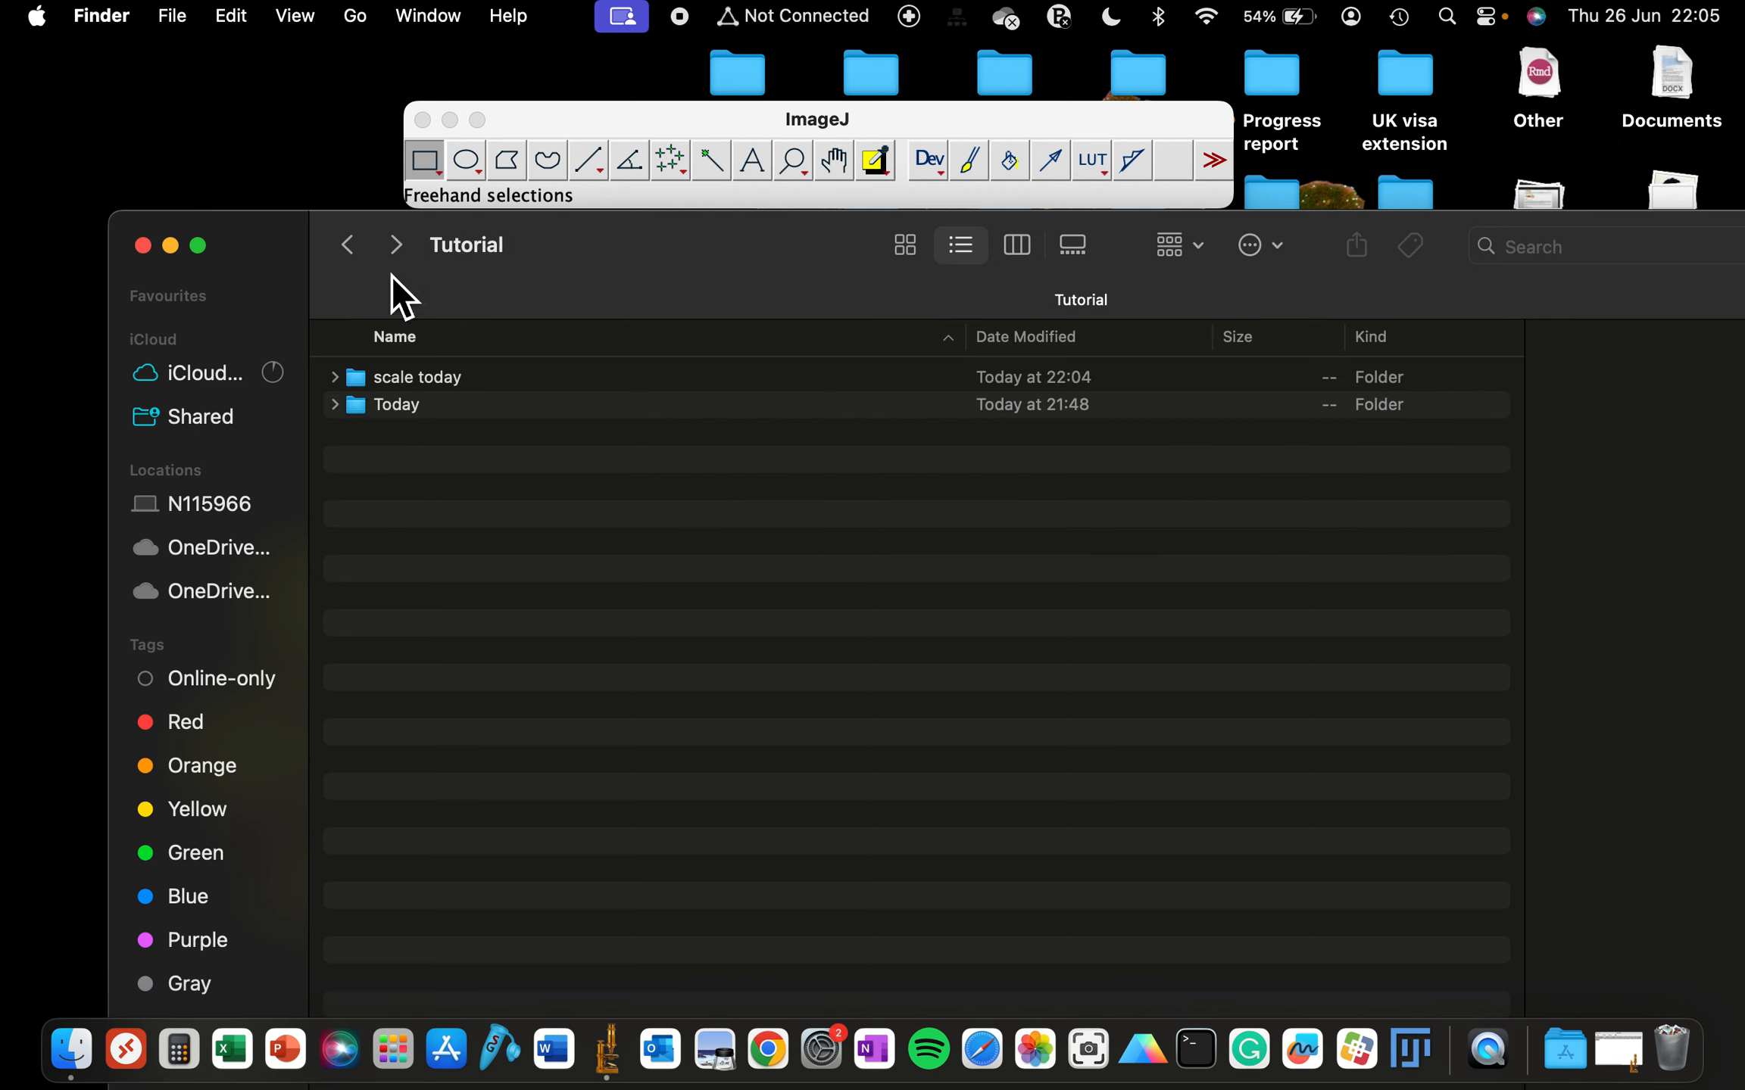
left_click(399, 407)
double_click(398, 407)
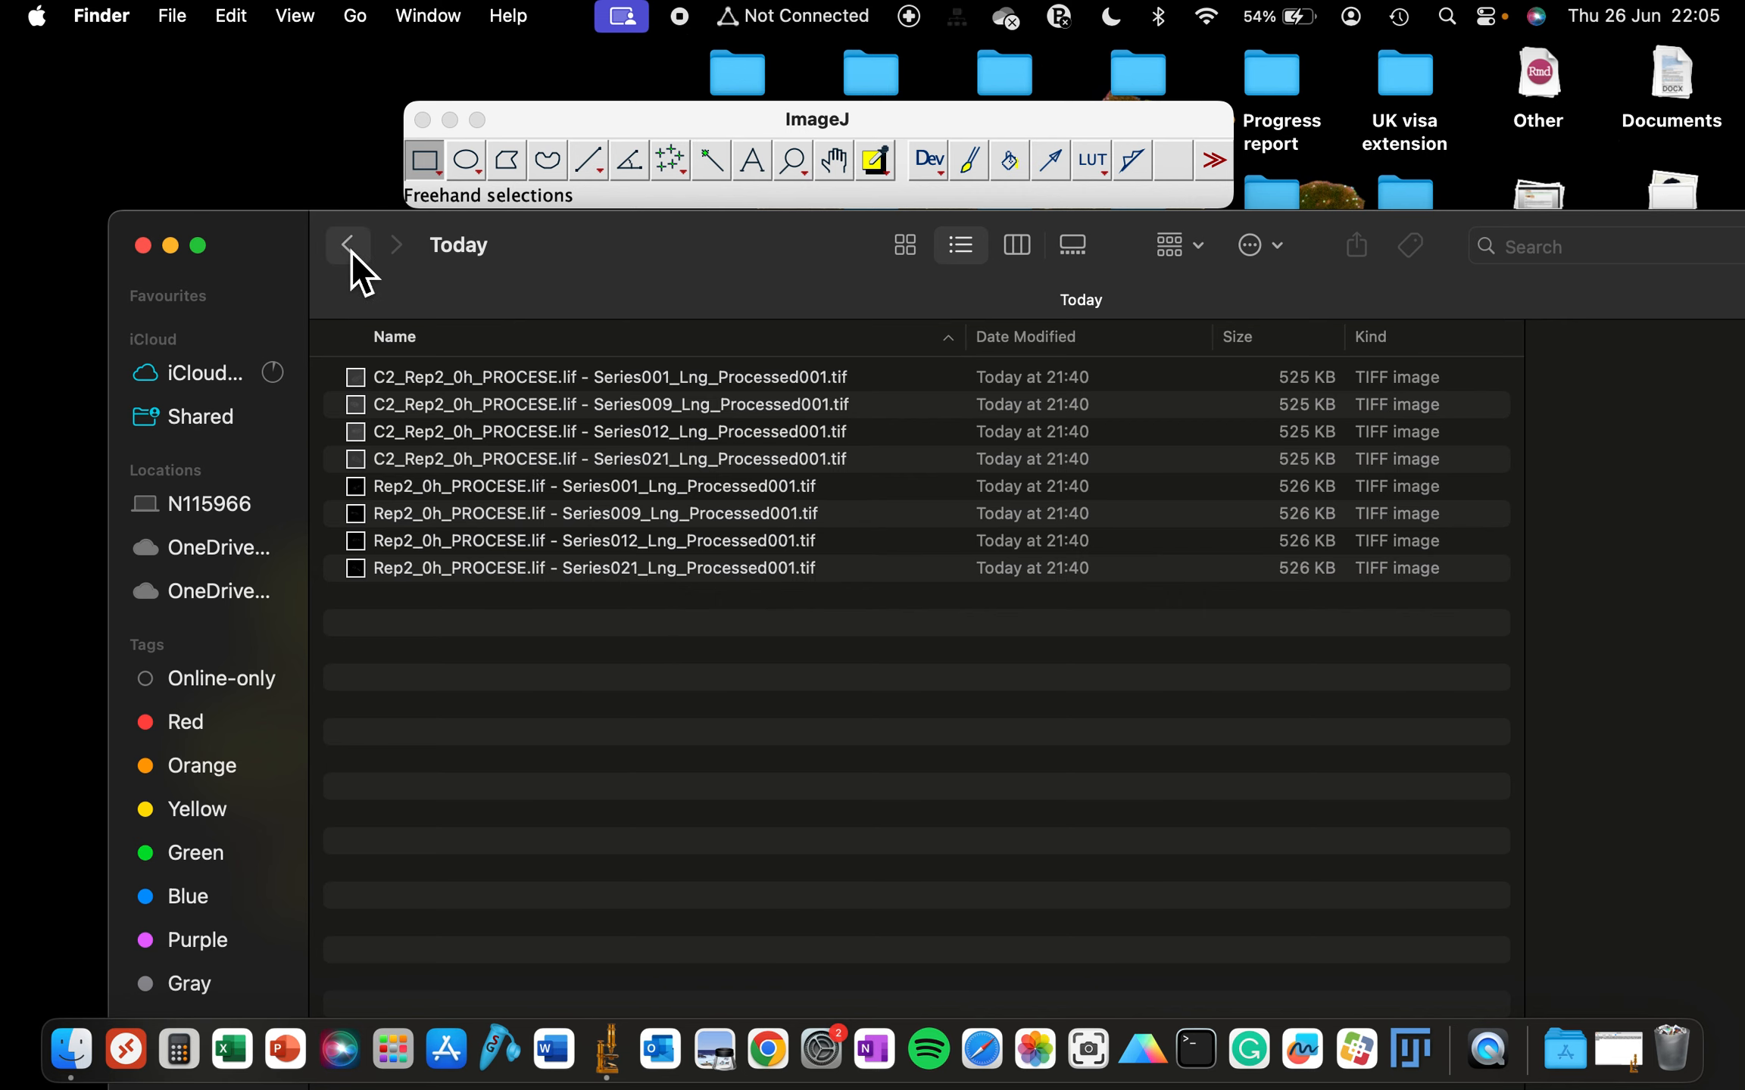
double_click(445, 431)
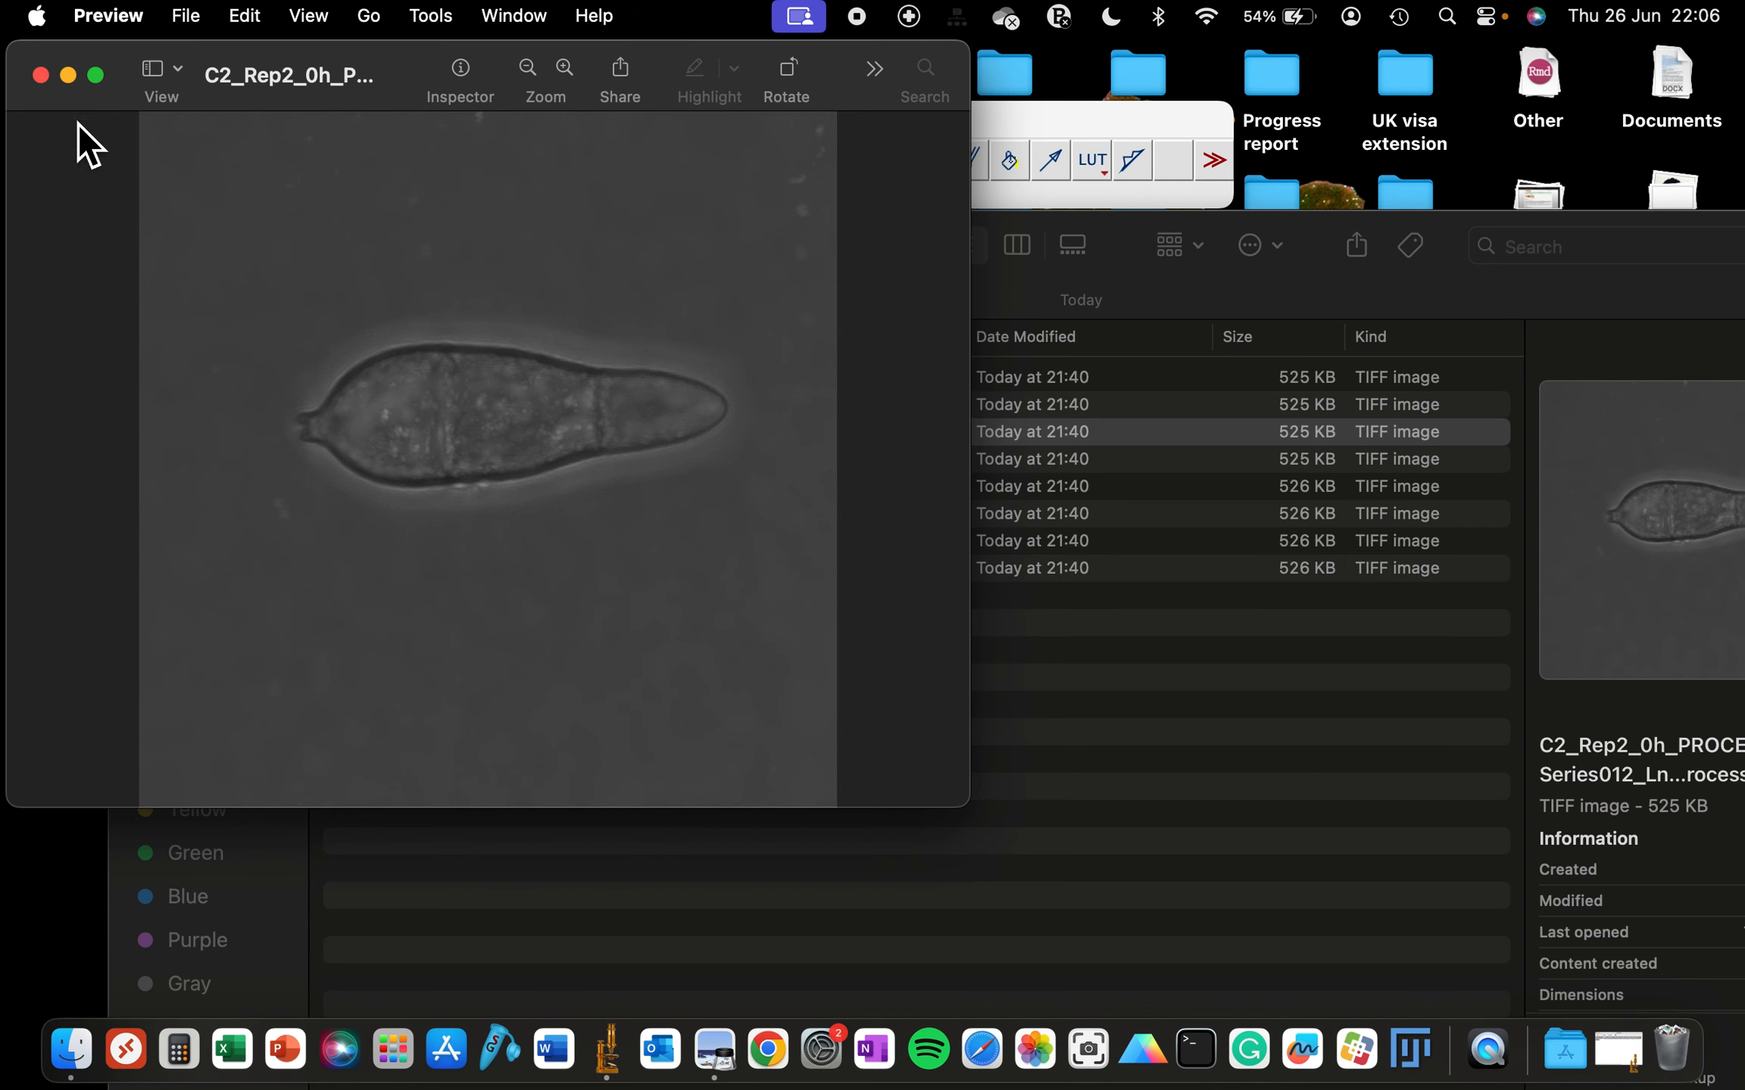
left_click(41, 75)
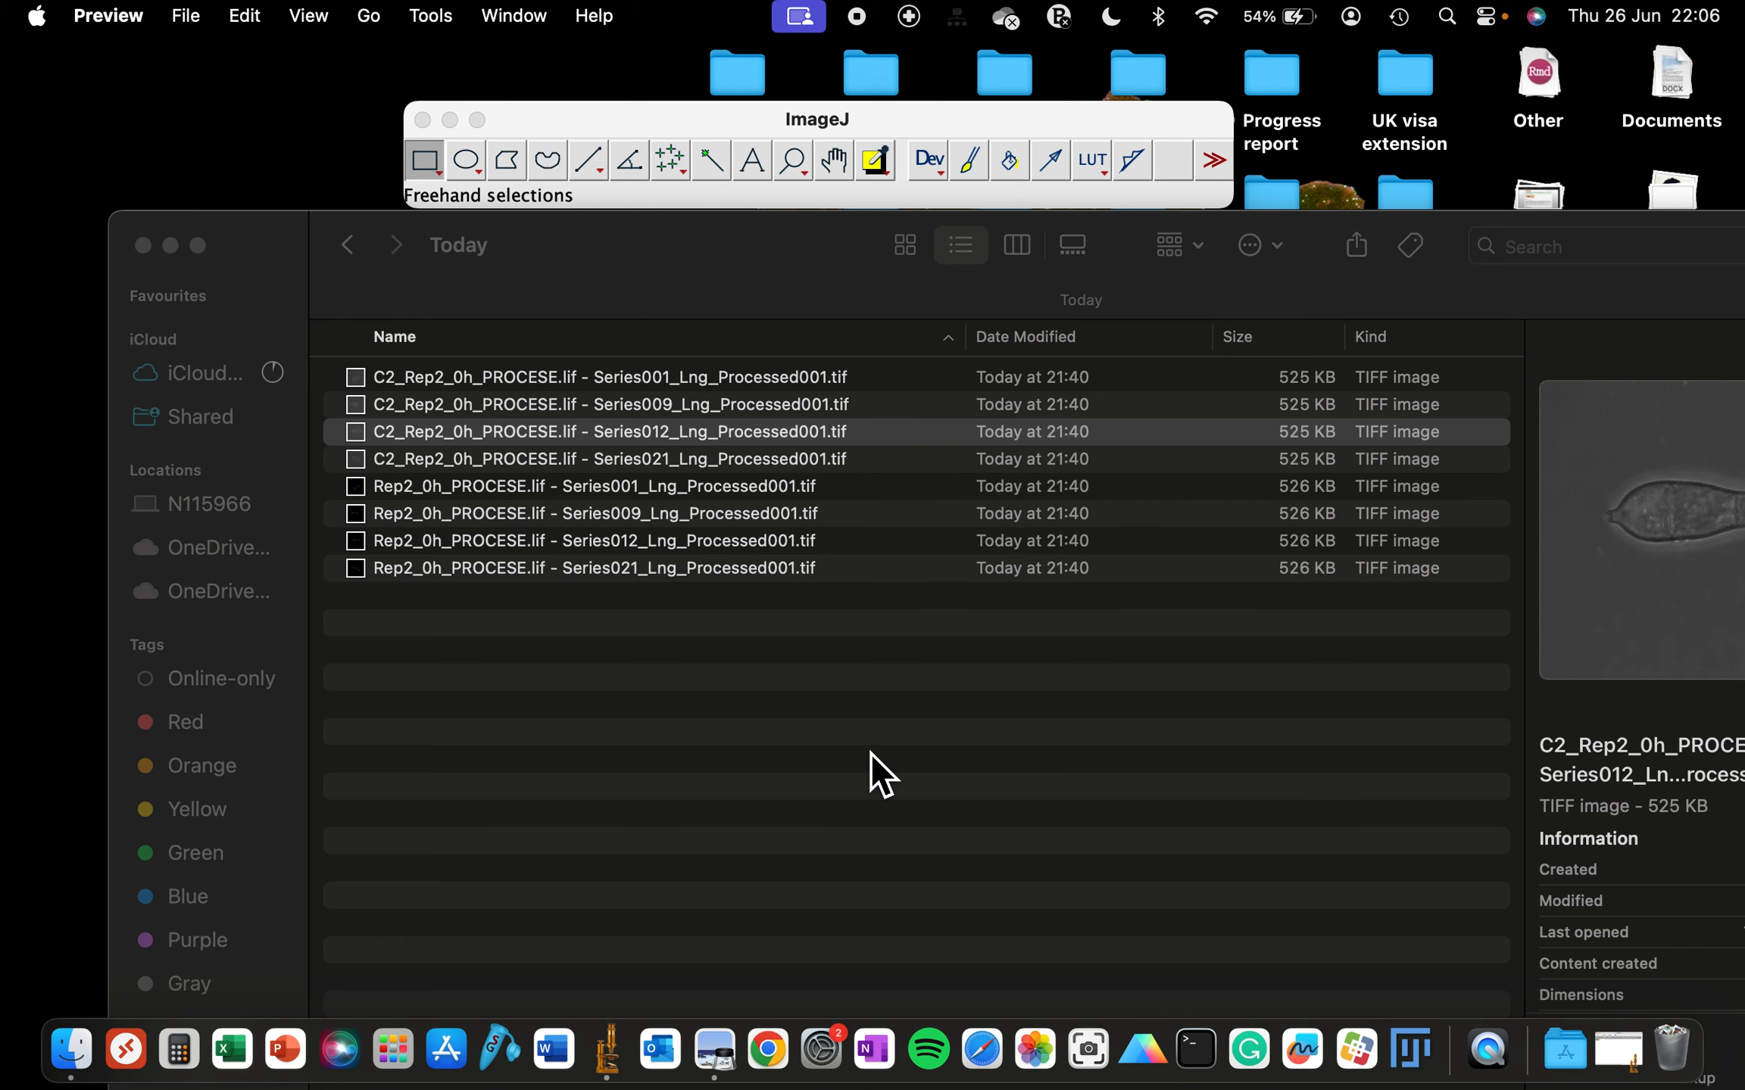
left_click_drag(560, 120, 557, 58)
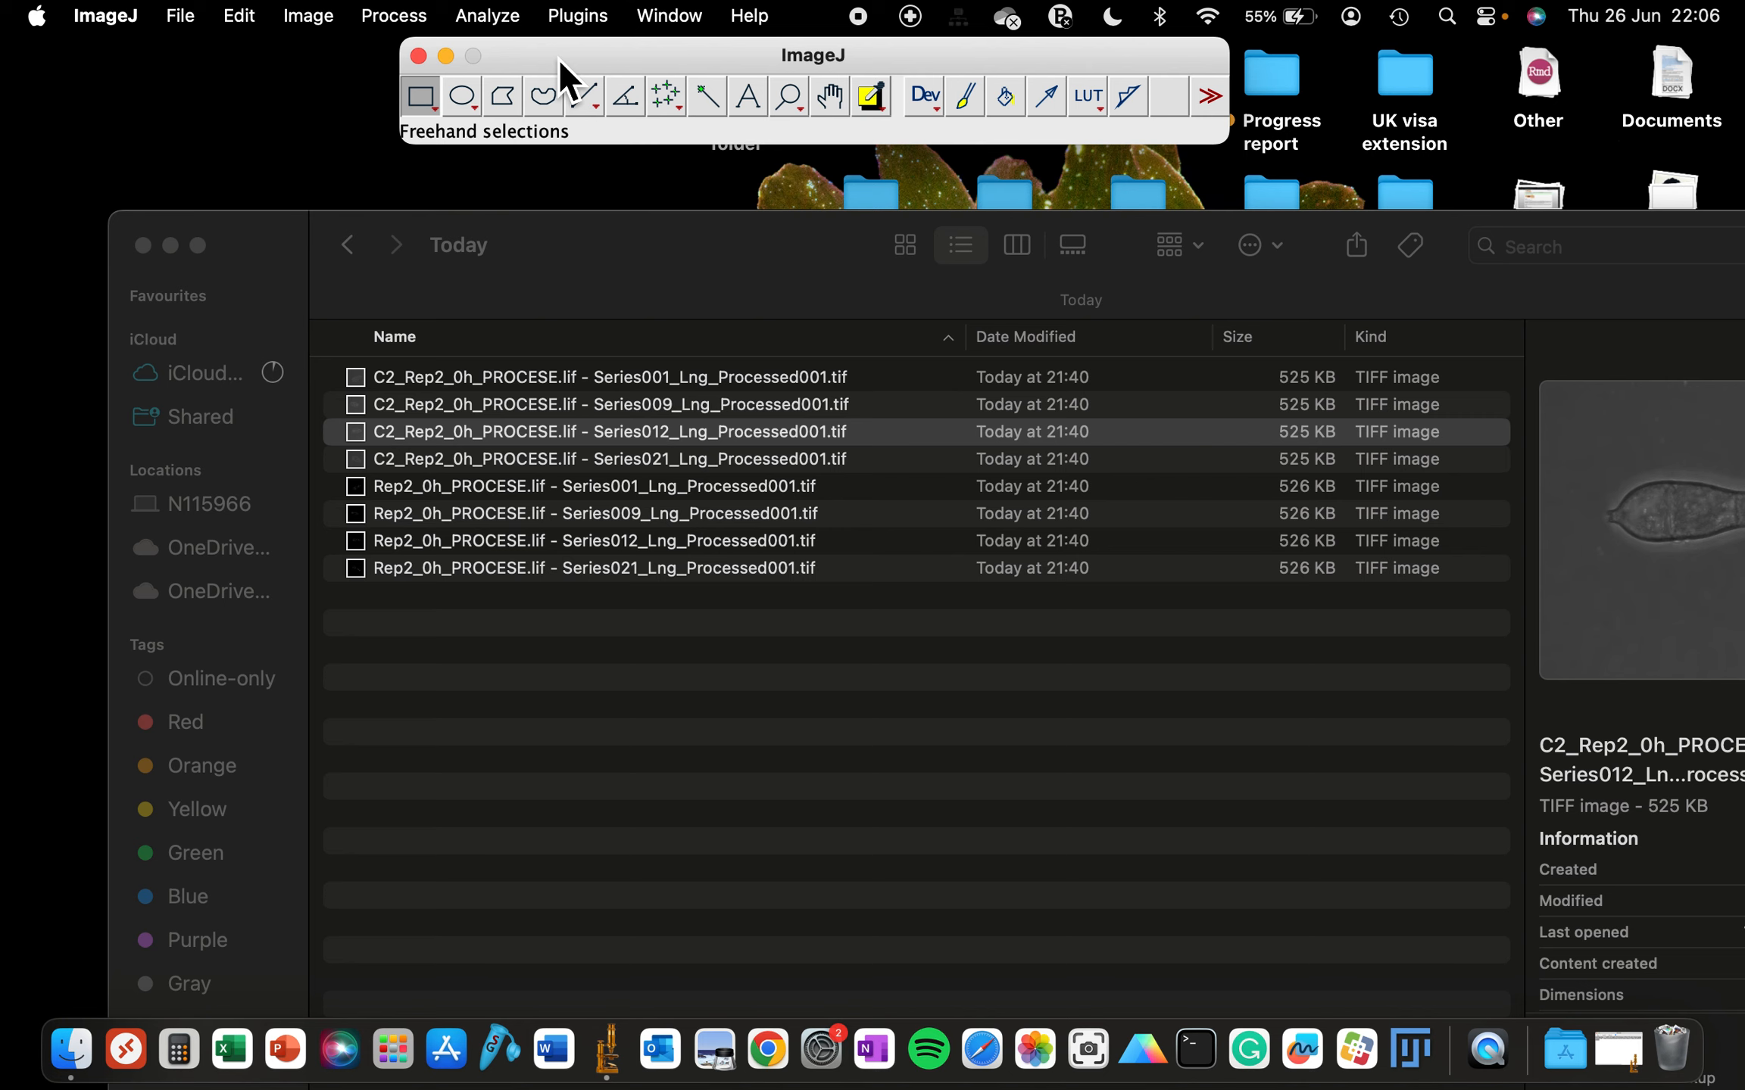
left_click(534, 246)
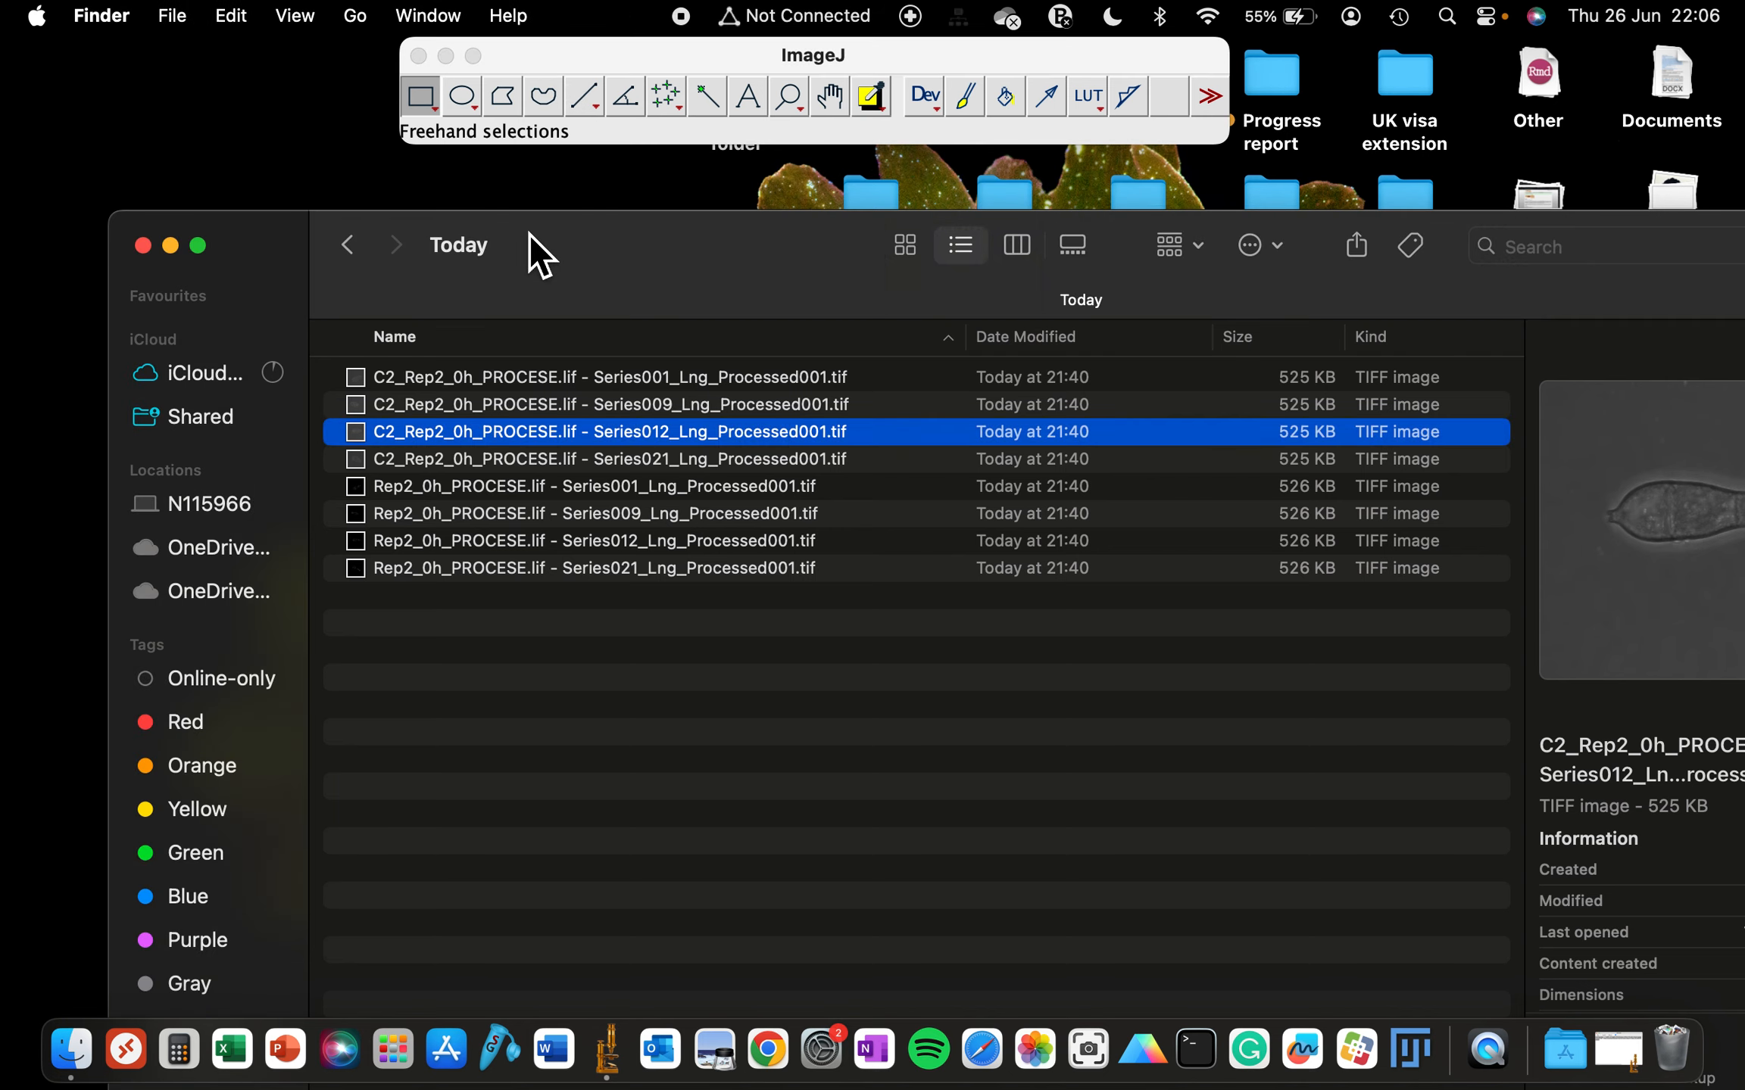
left_click(545, 57)
left_click_drag(546, 57, 638, 125)
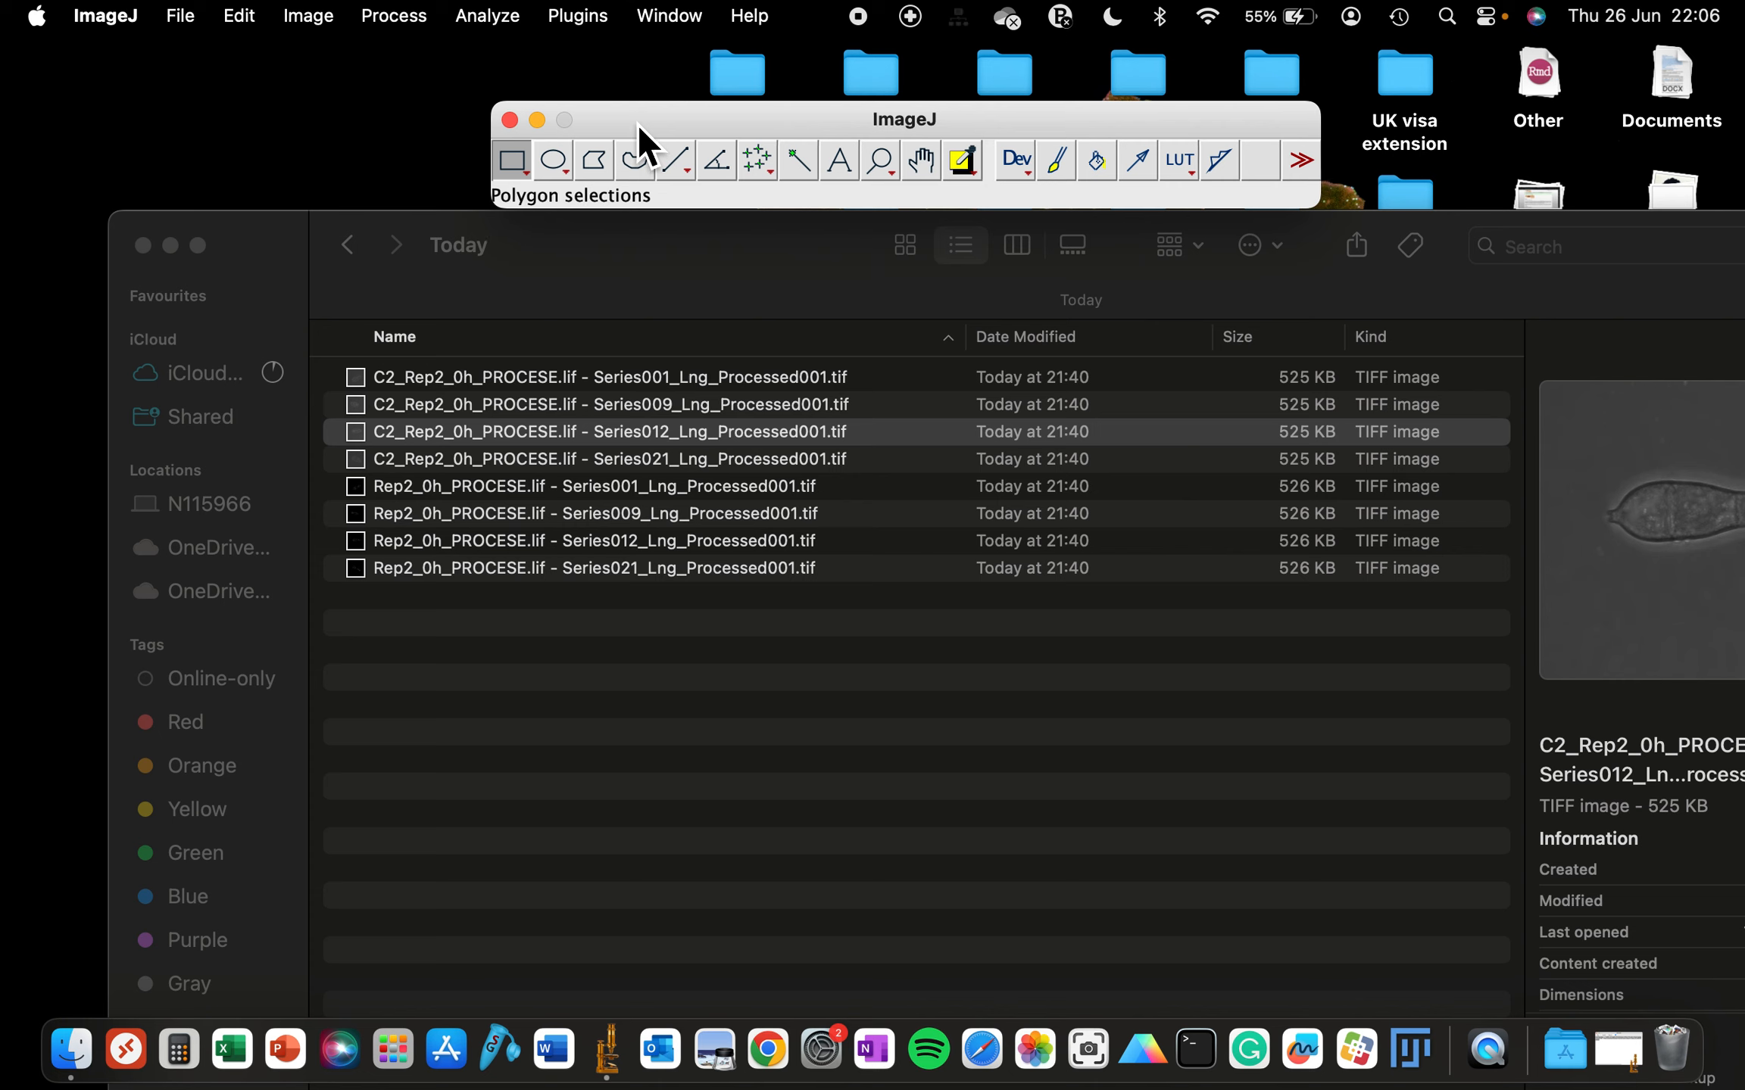
left_click_drag(636, 122, 606, 82)
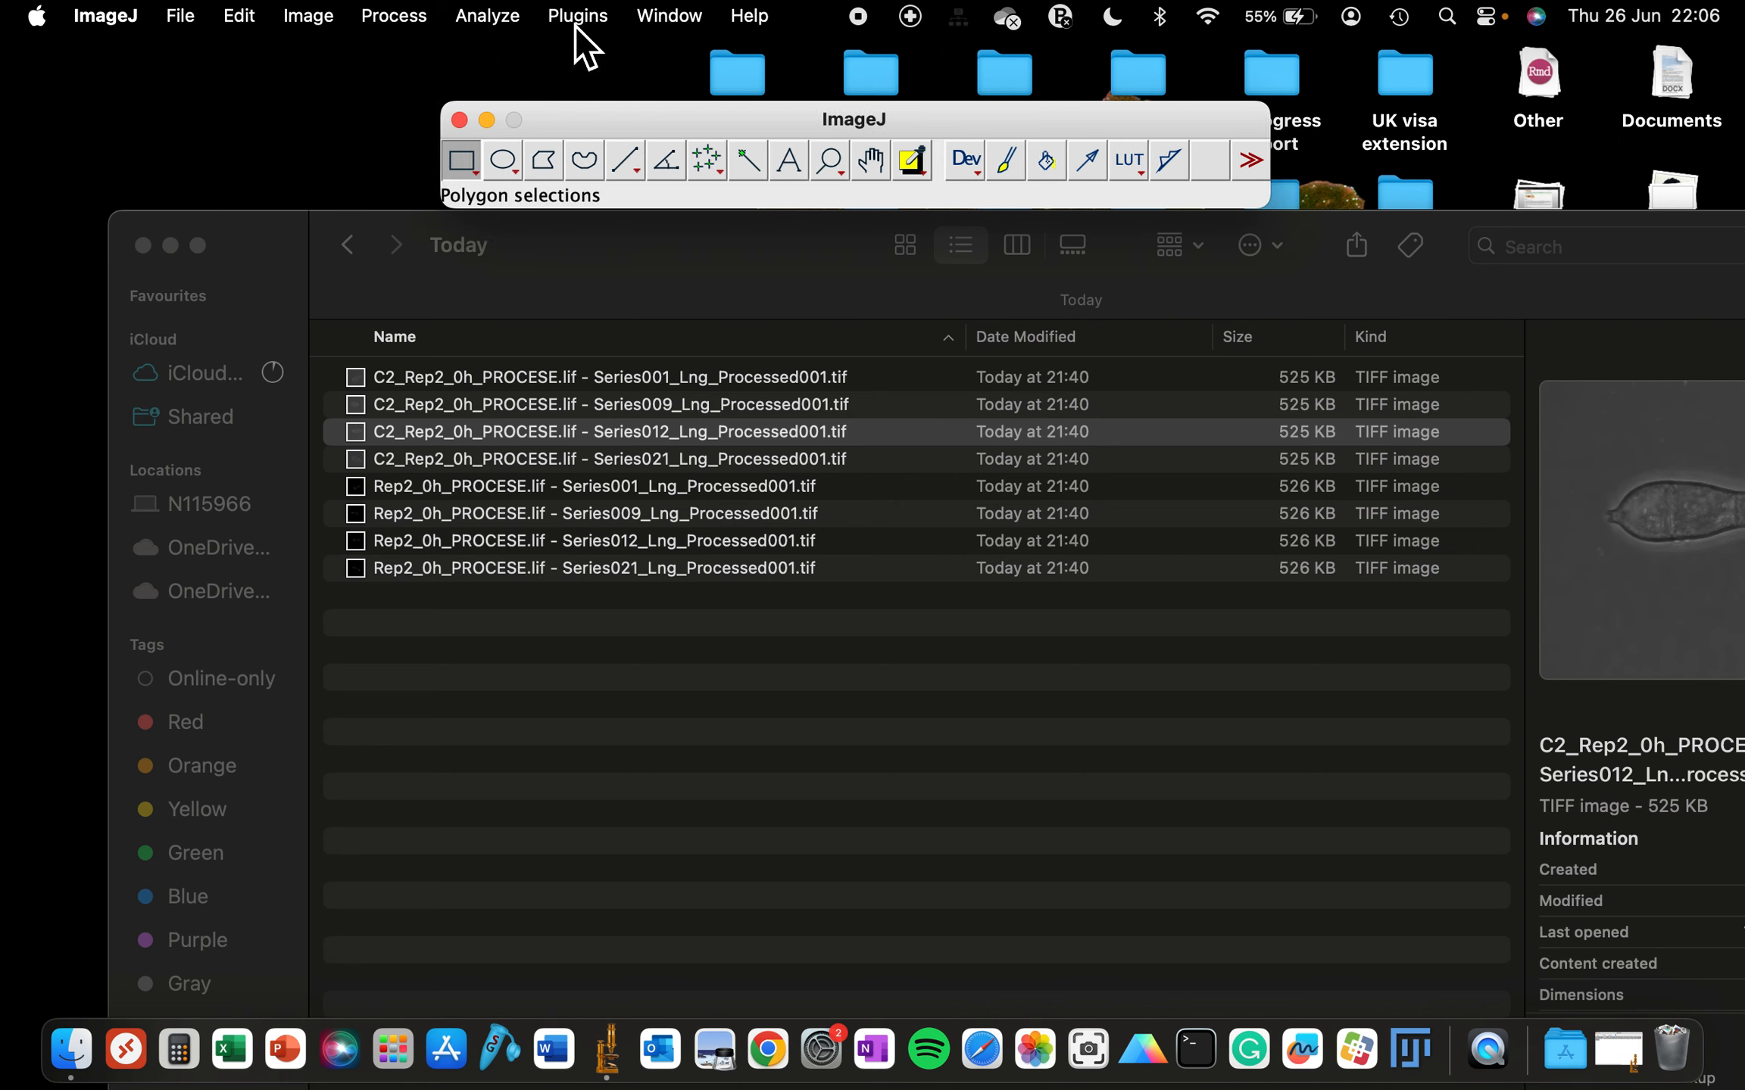
- Start the macro Recorder from the Macros submenu
left_click(515, 19)
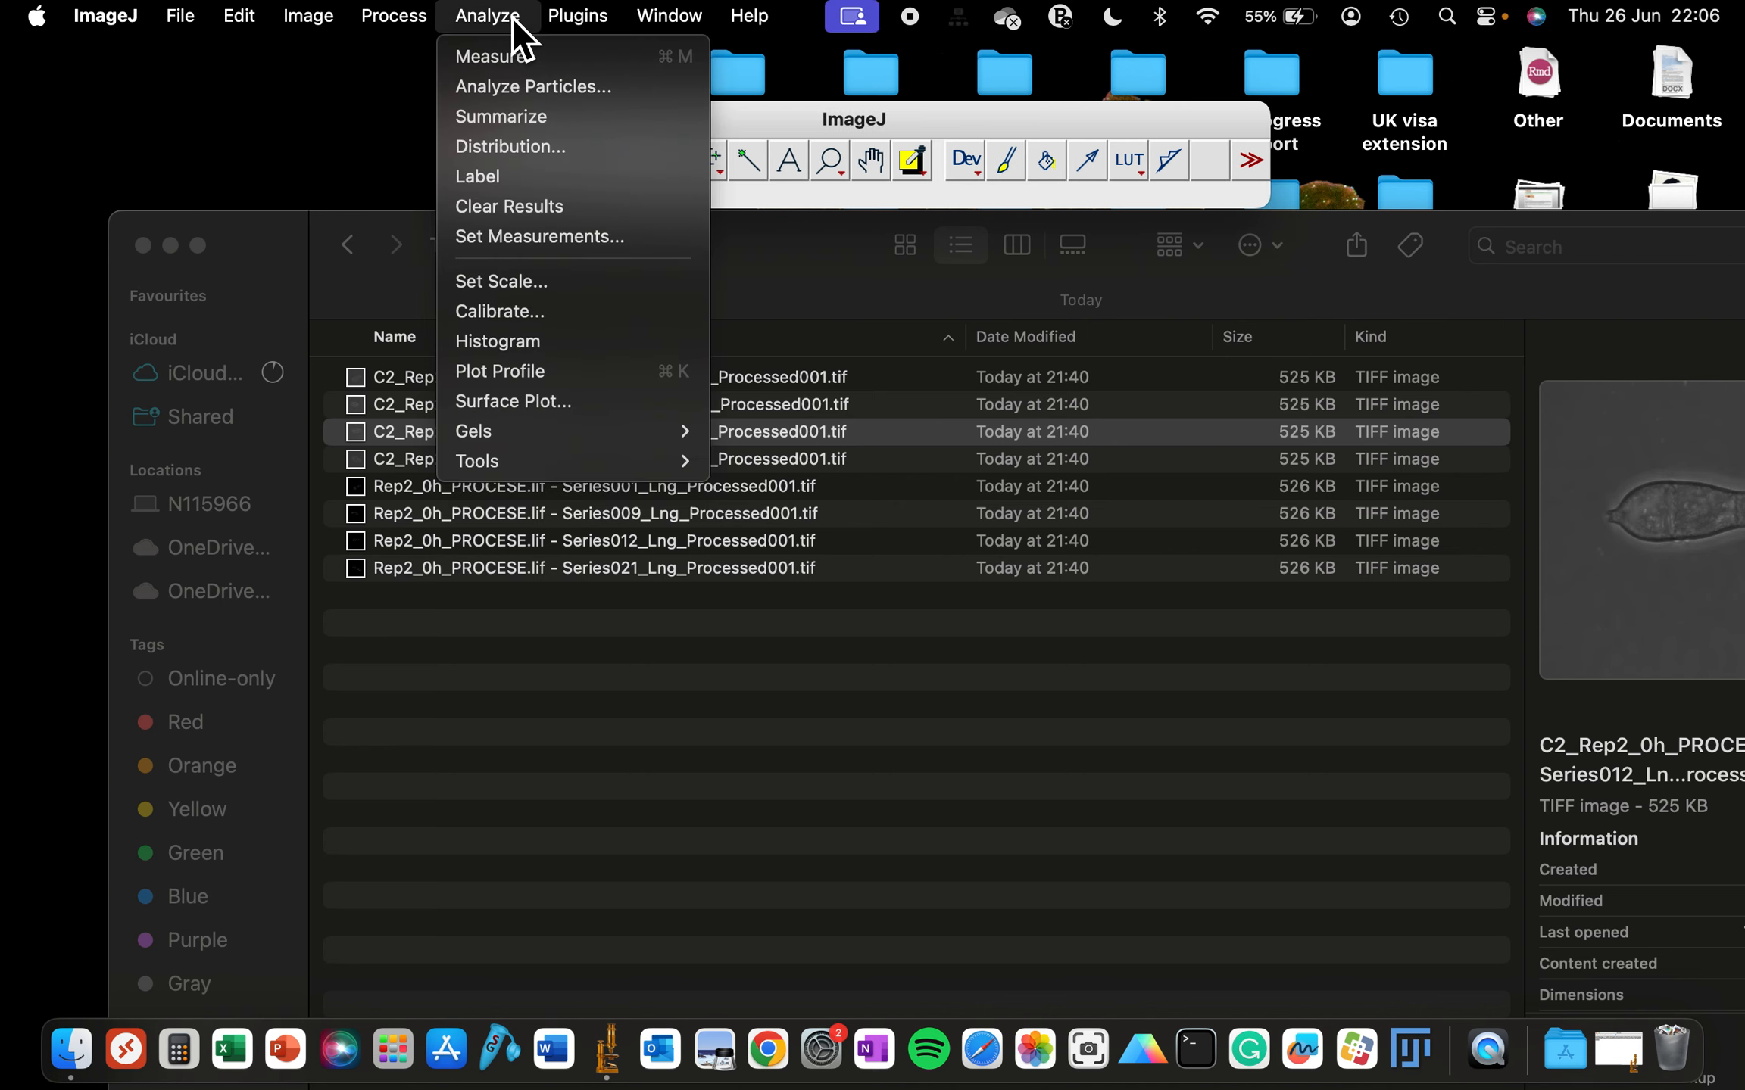
mouse_move(598, 20)
mouse_move(598, 57)
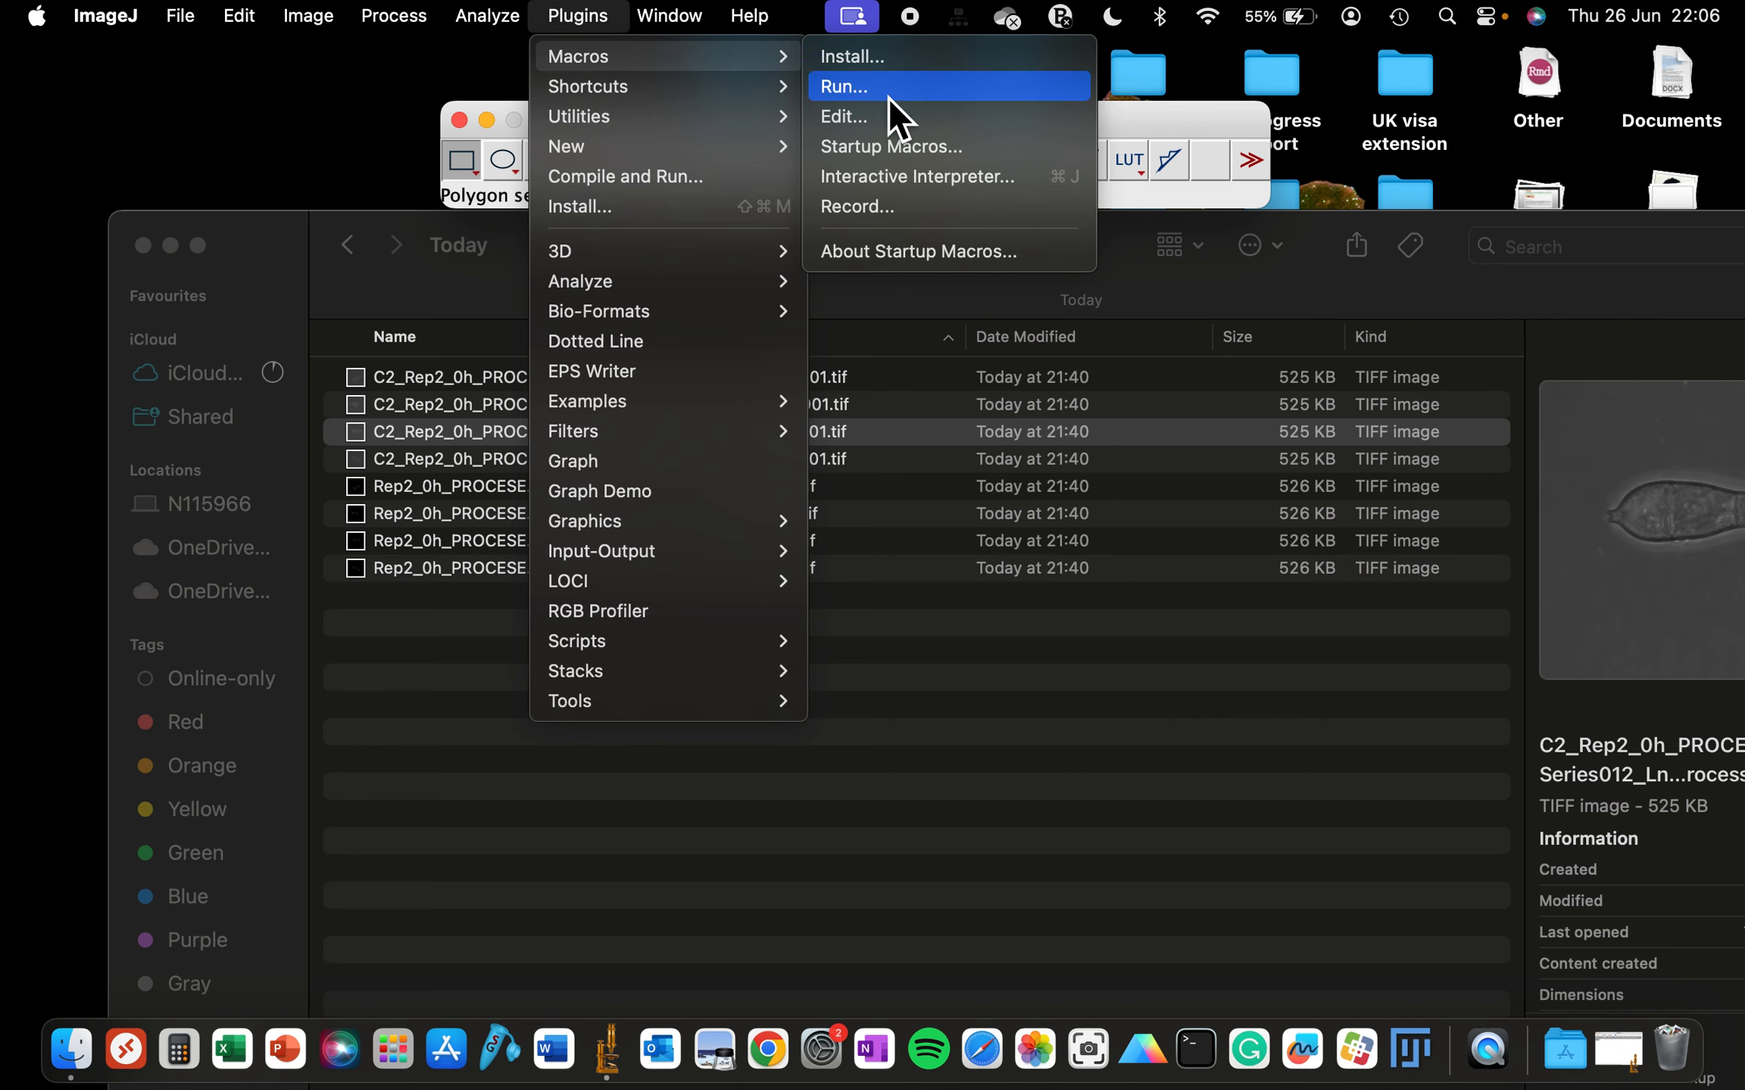
left_click(847, 205)
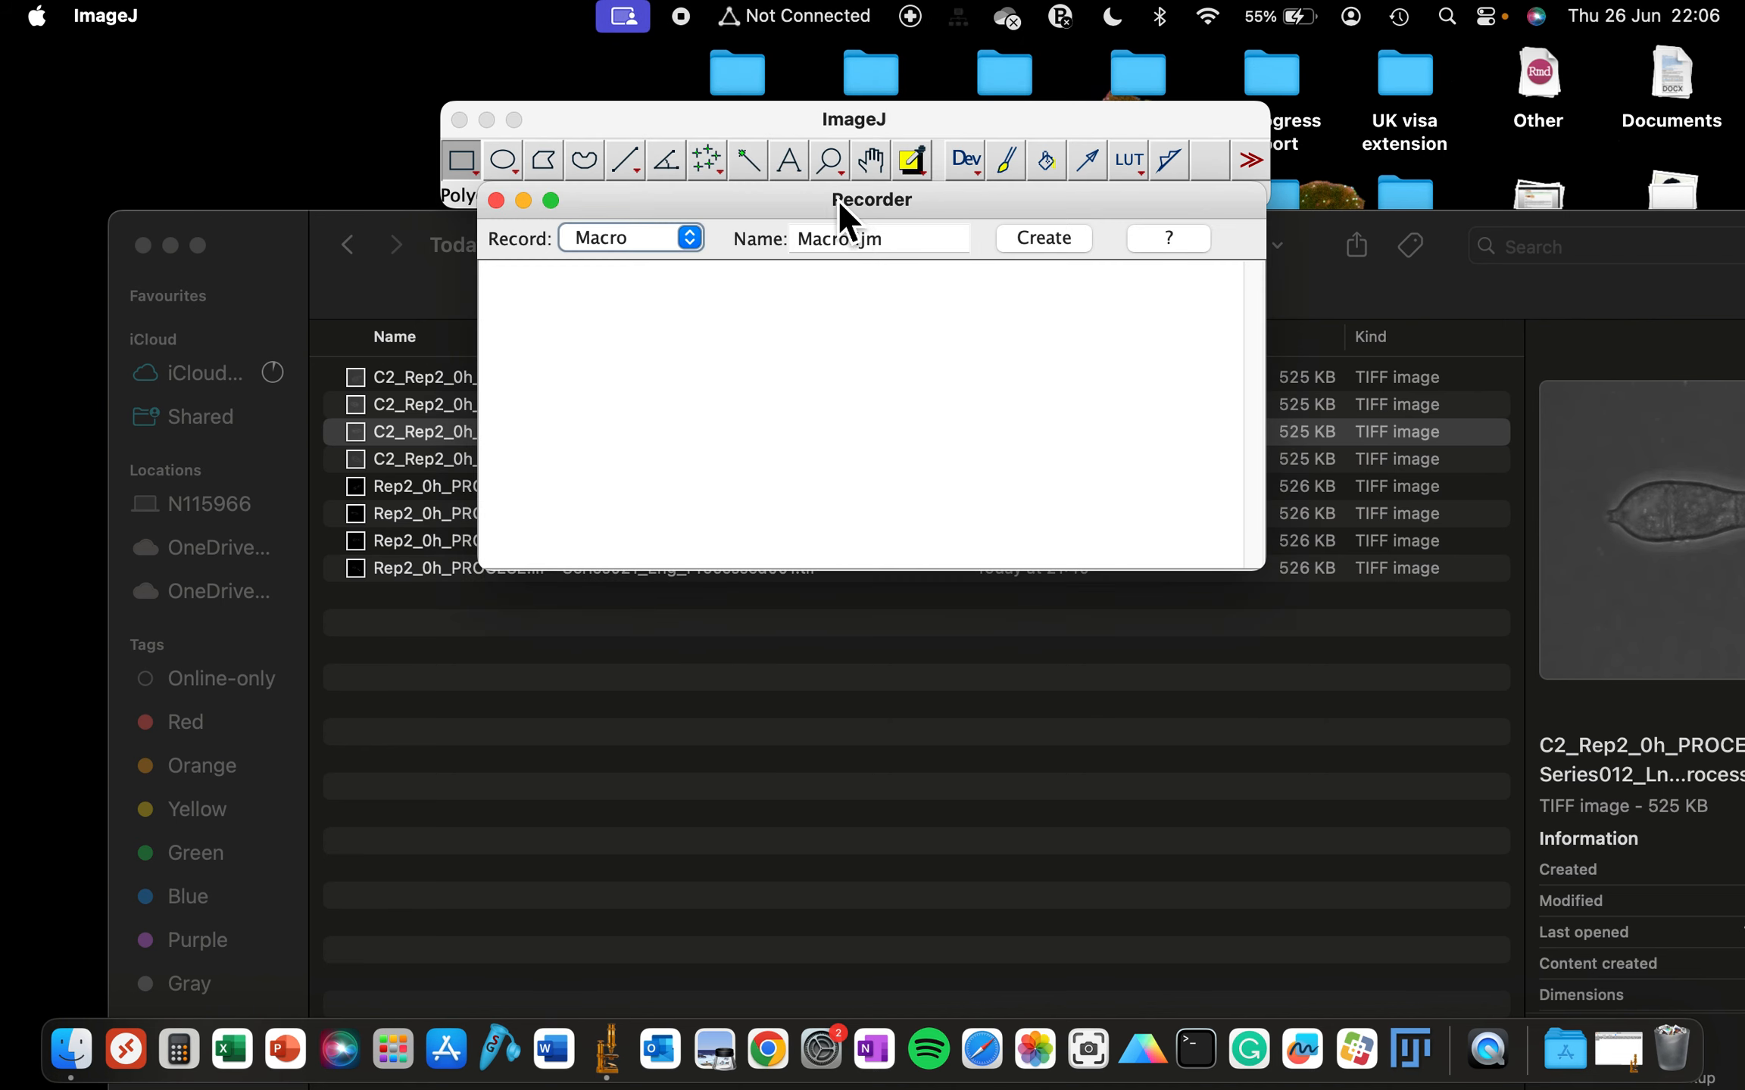
left_click_drag(783, 206, 1262, 131)
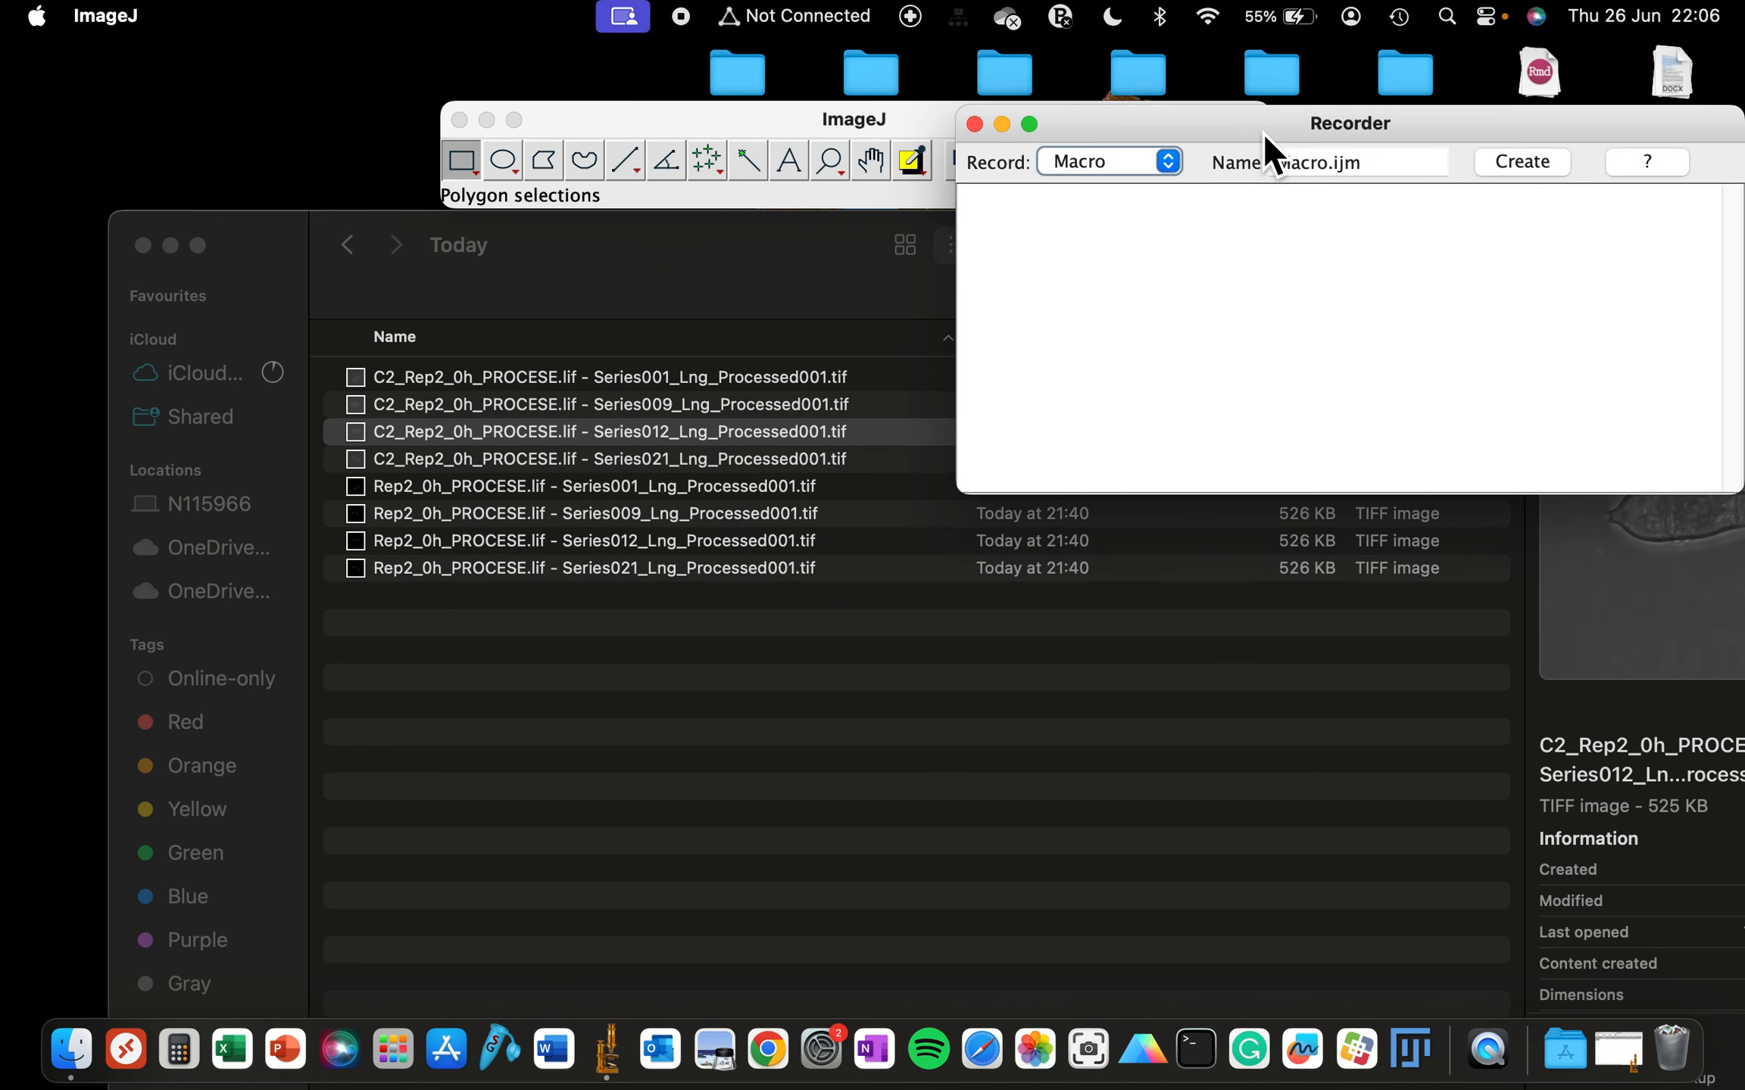
- Open C2_Rep2_0h_PROCESE.lif - Series012_Lng_Processed001.tif in ImageJ from the Today folder
left_click(844, 256)
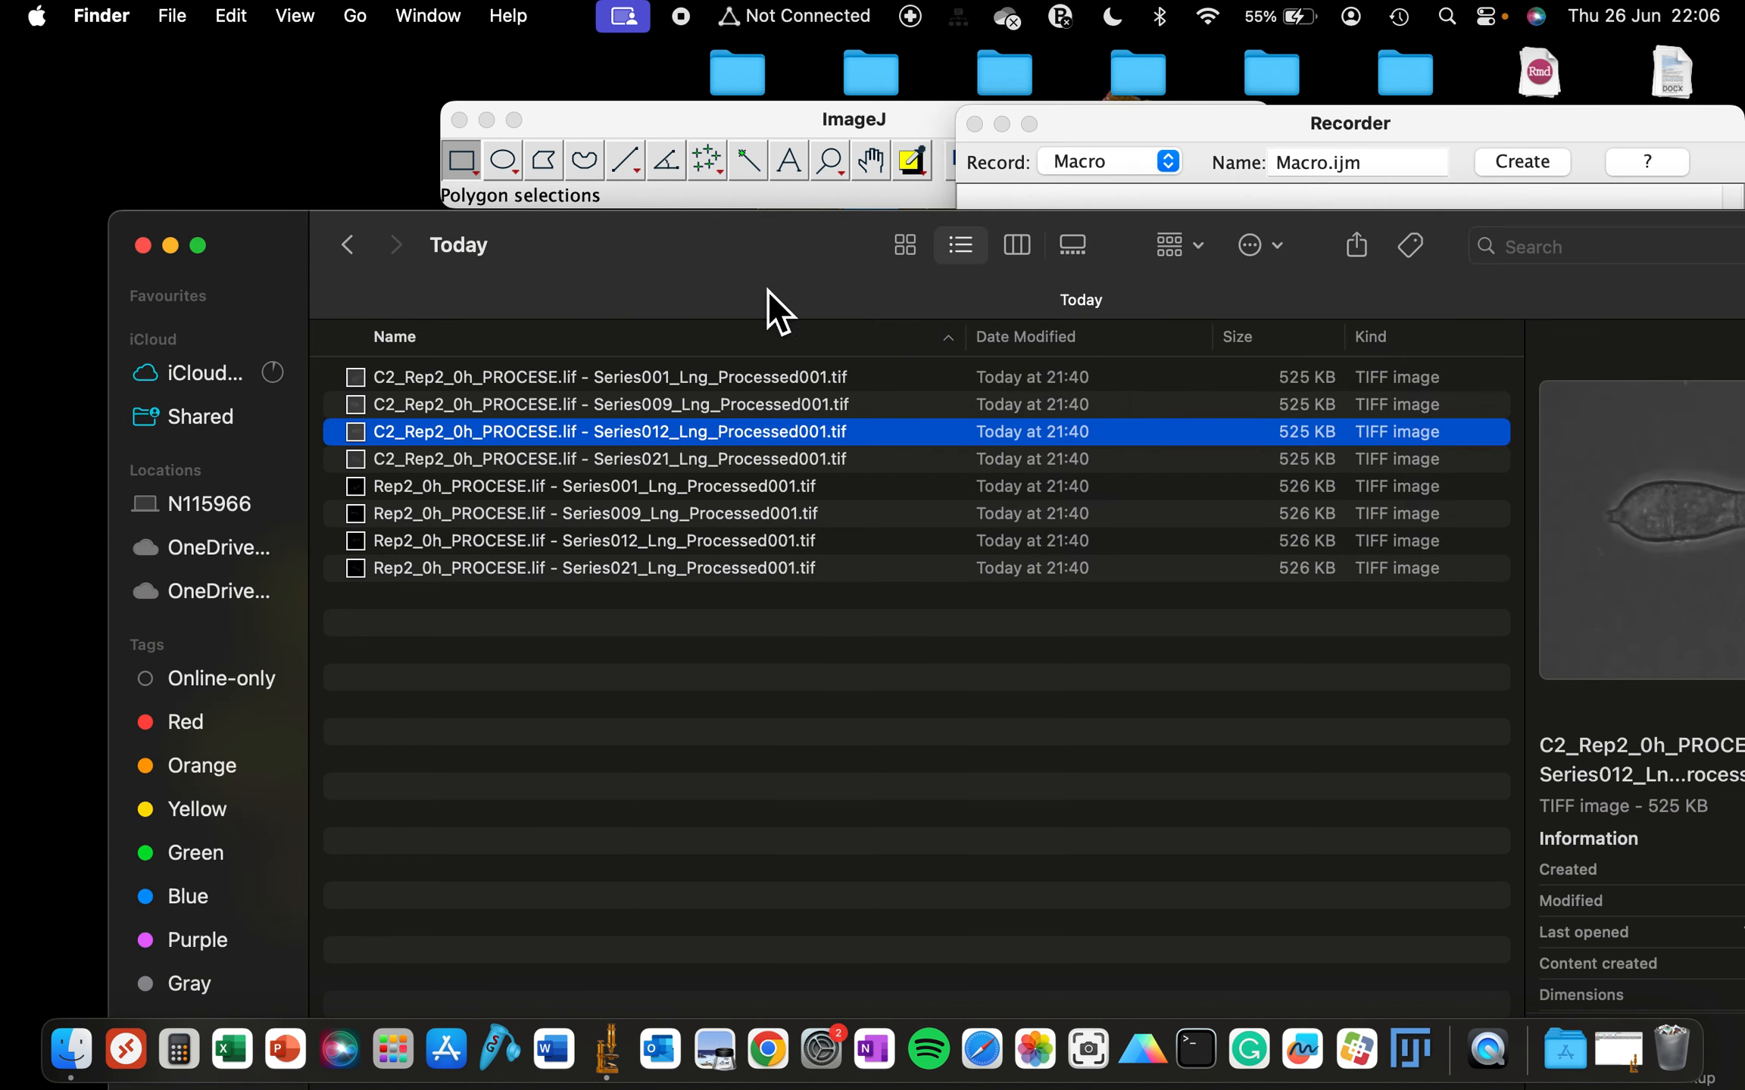
left_click(574, 431)
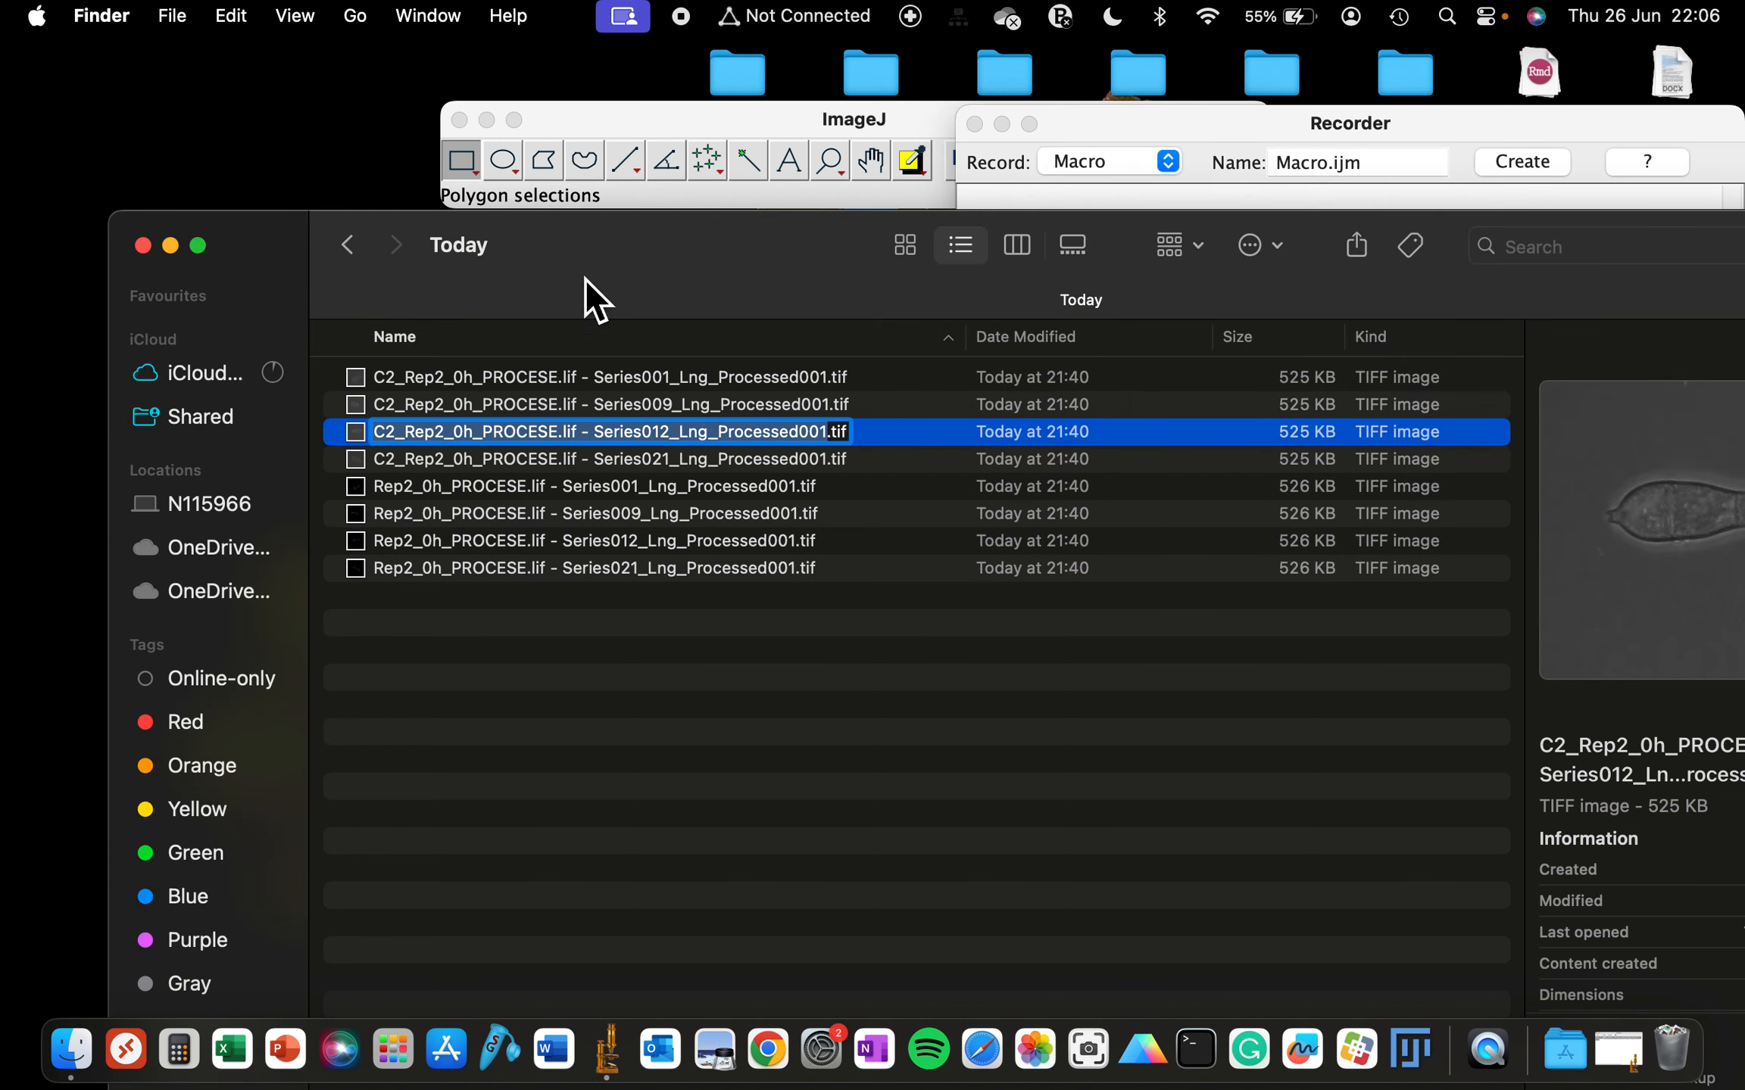
left_click_drag(601, 214, 605, 309)
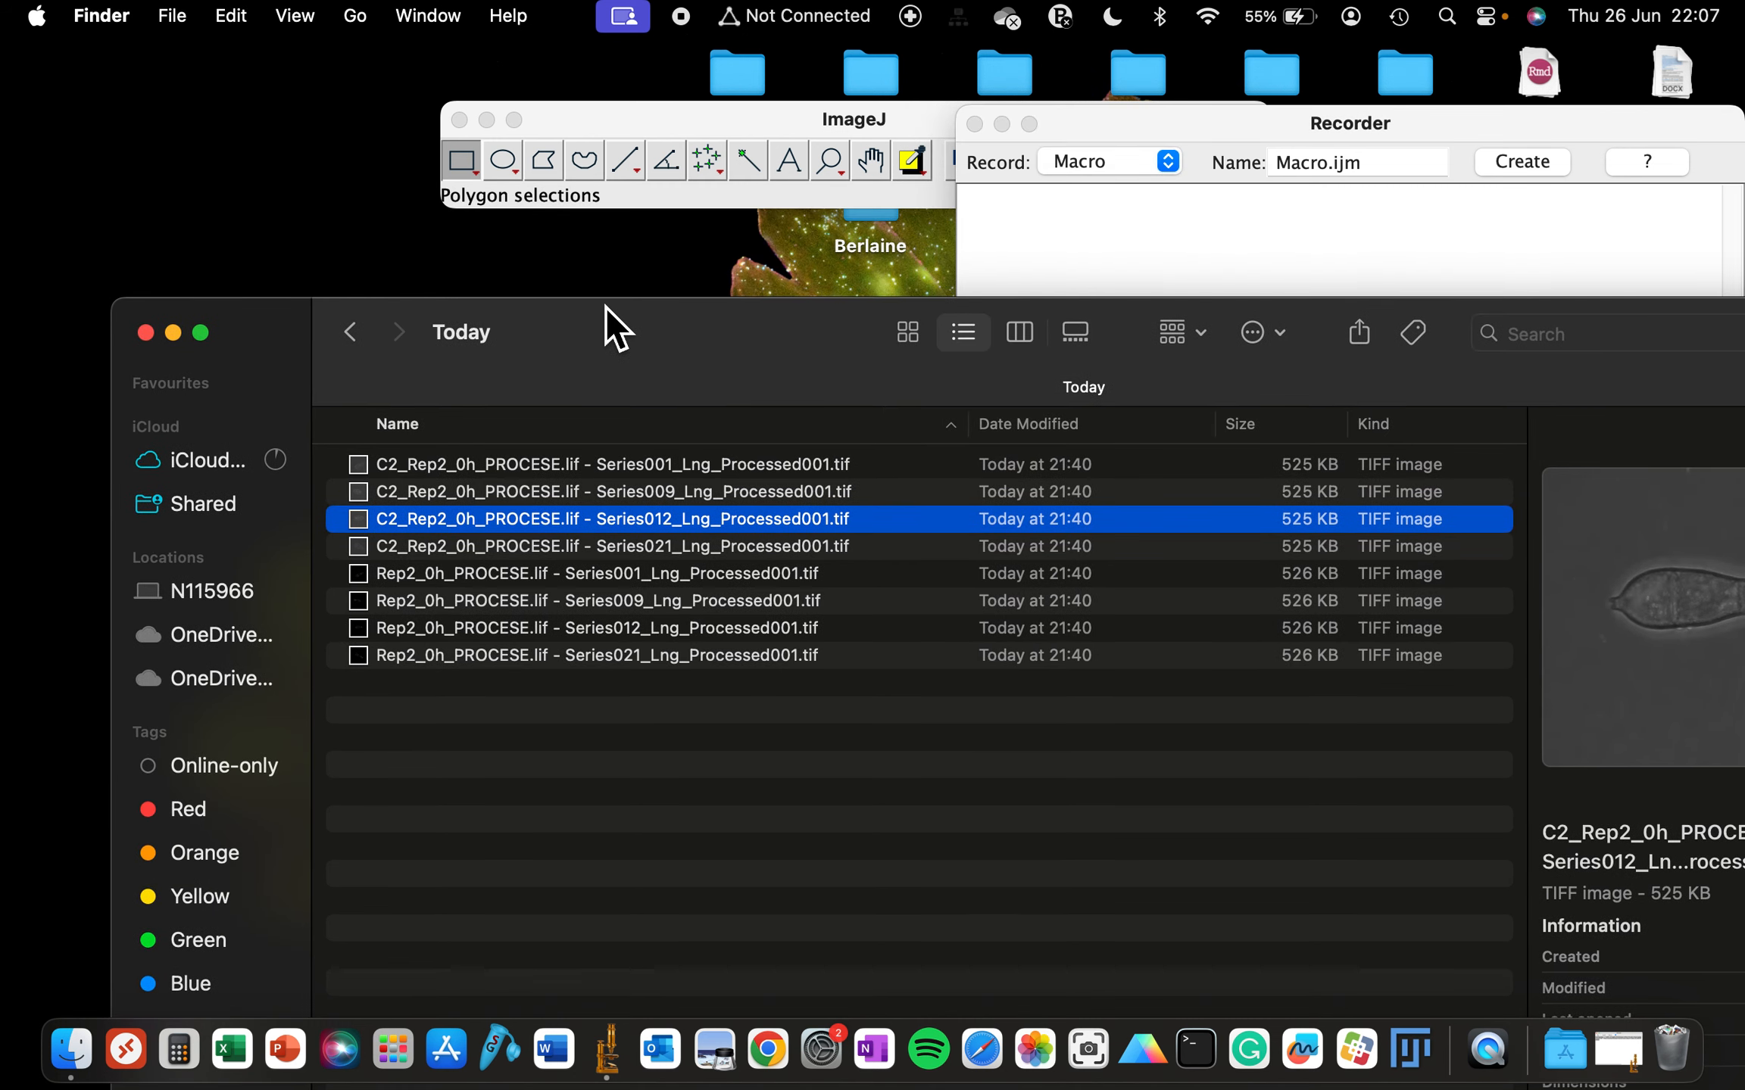
left_click_drag(563, 527, 581, 198)
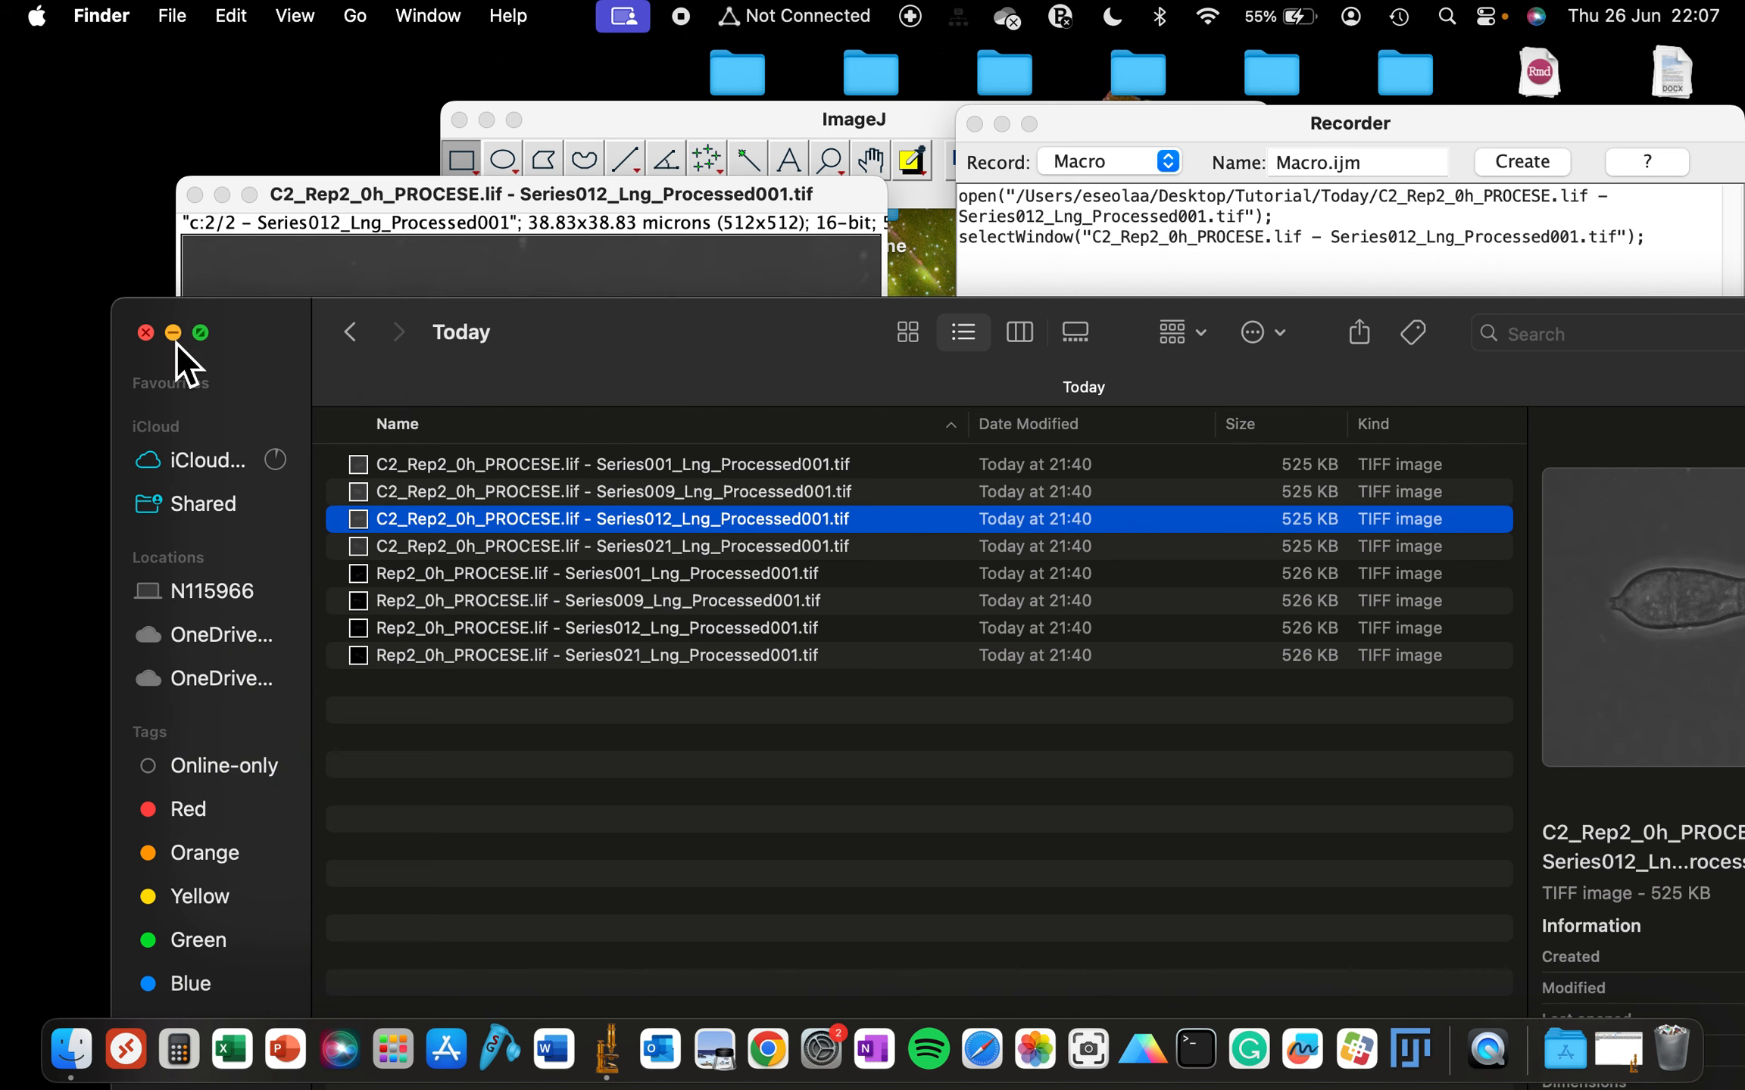
left_click(174, 333)
left_click(449, 228)
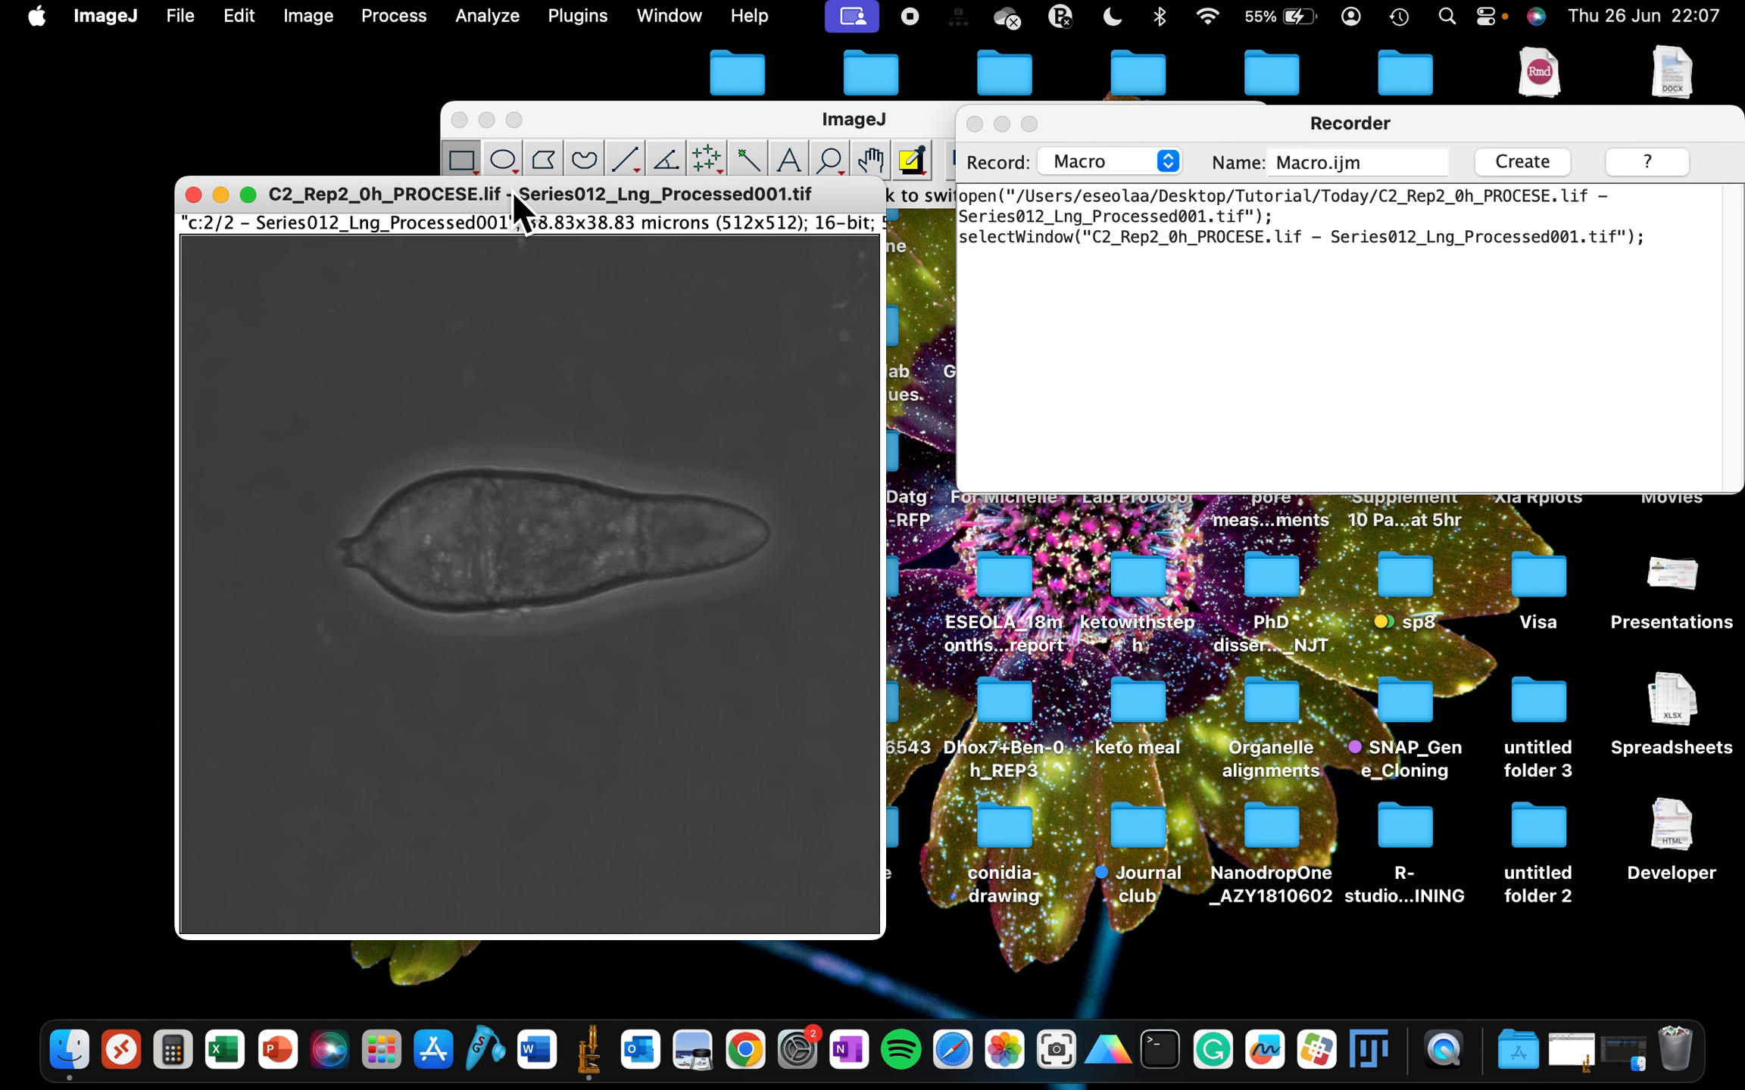
left_click_drag(511, 191, 512, 255)
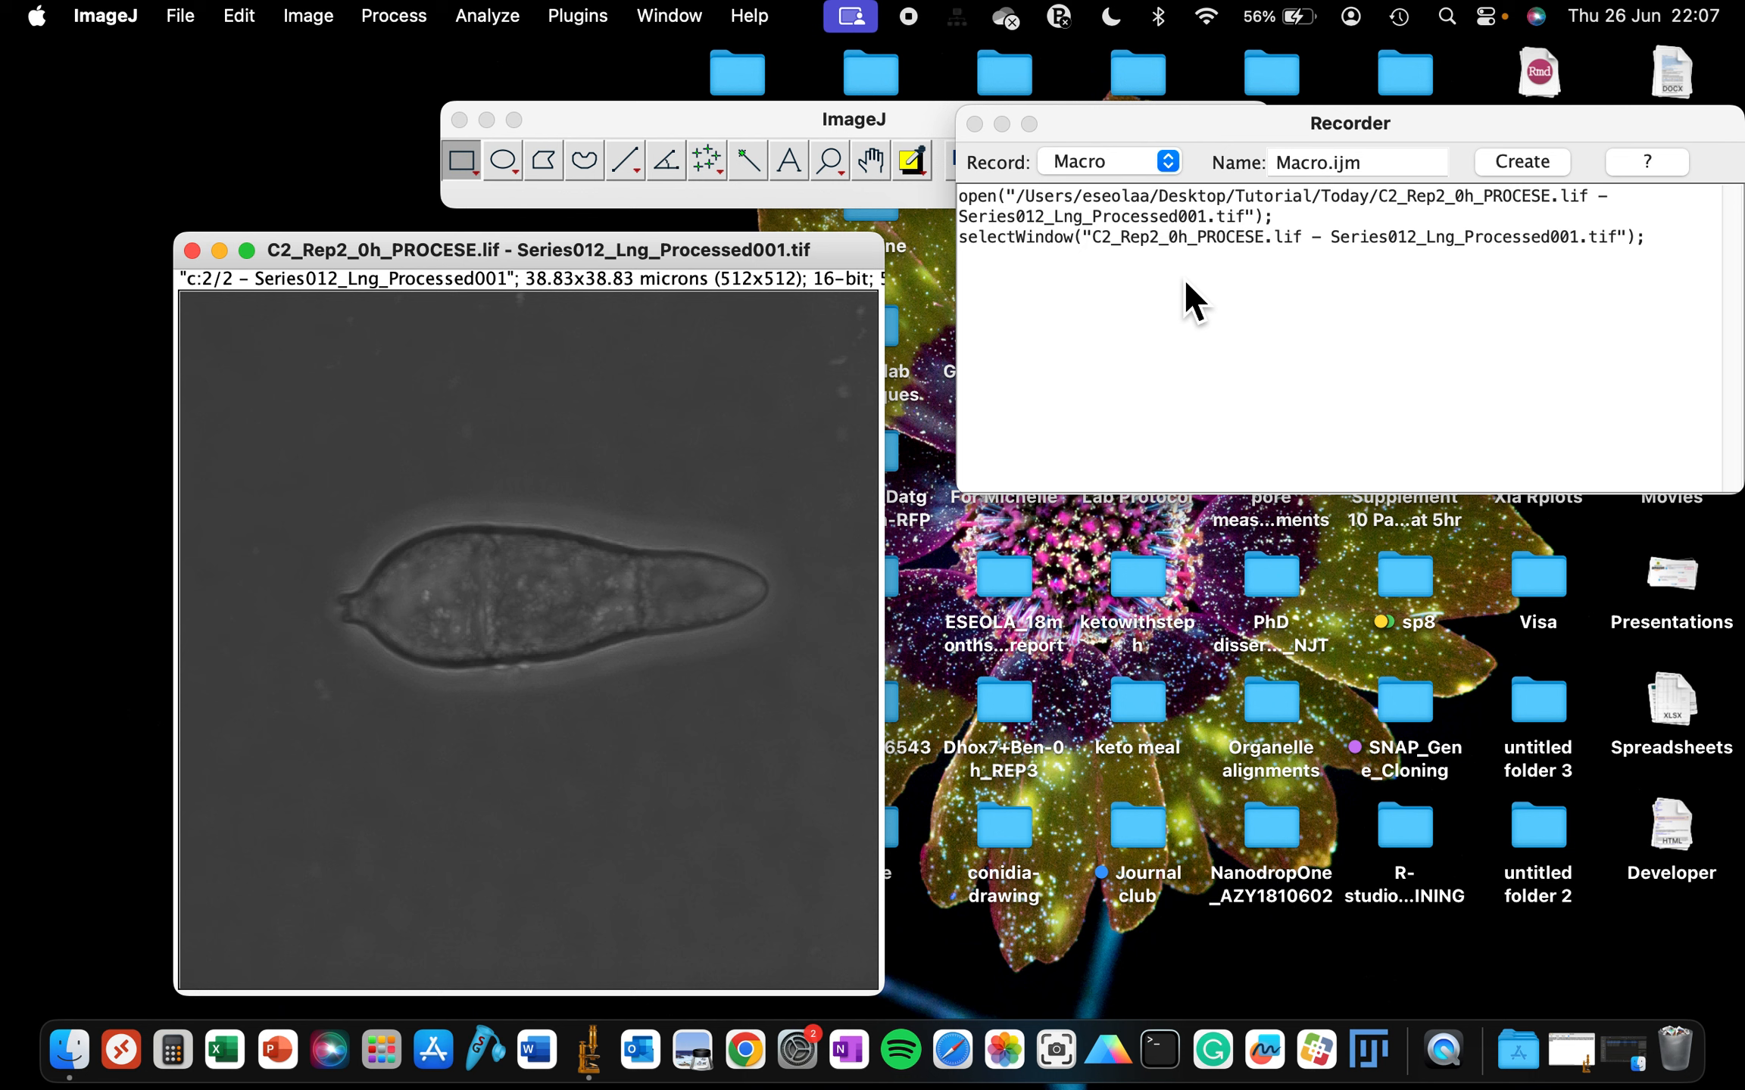
- Clear all recorded commands from the Recorder
left_click(1082, 300)
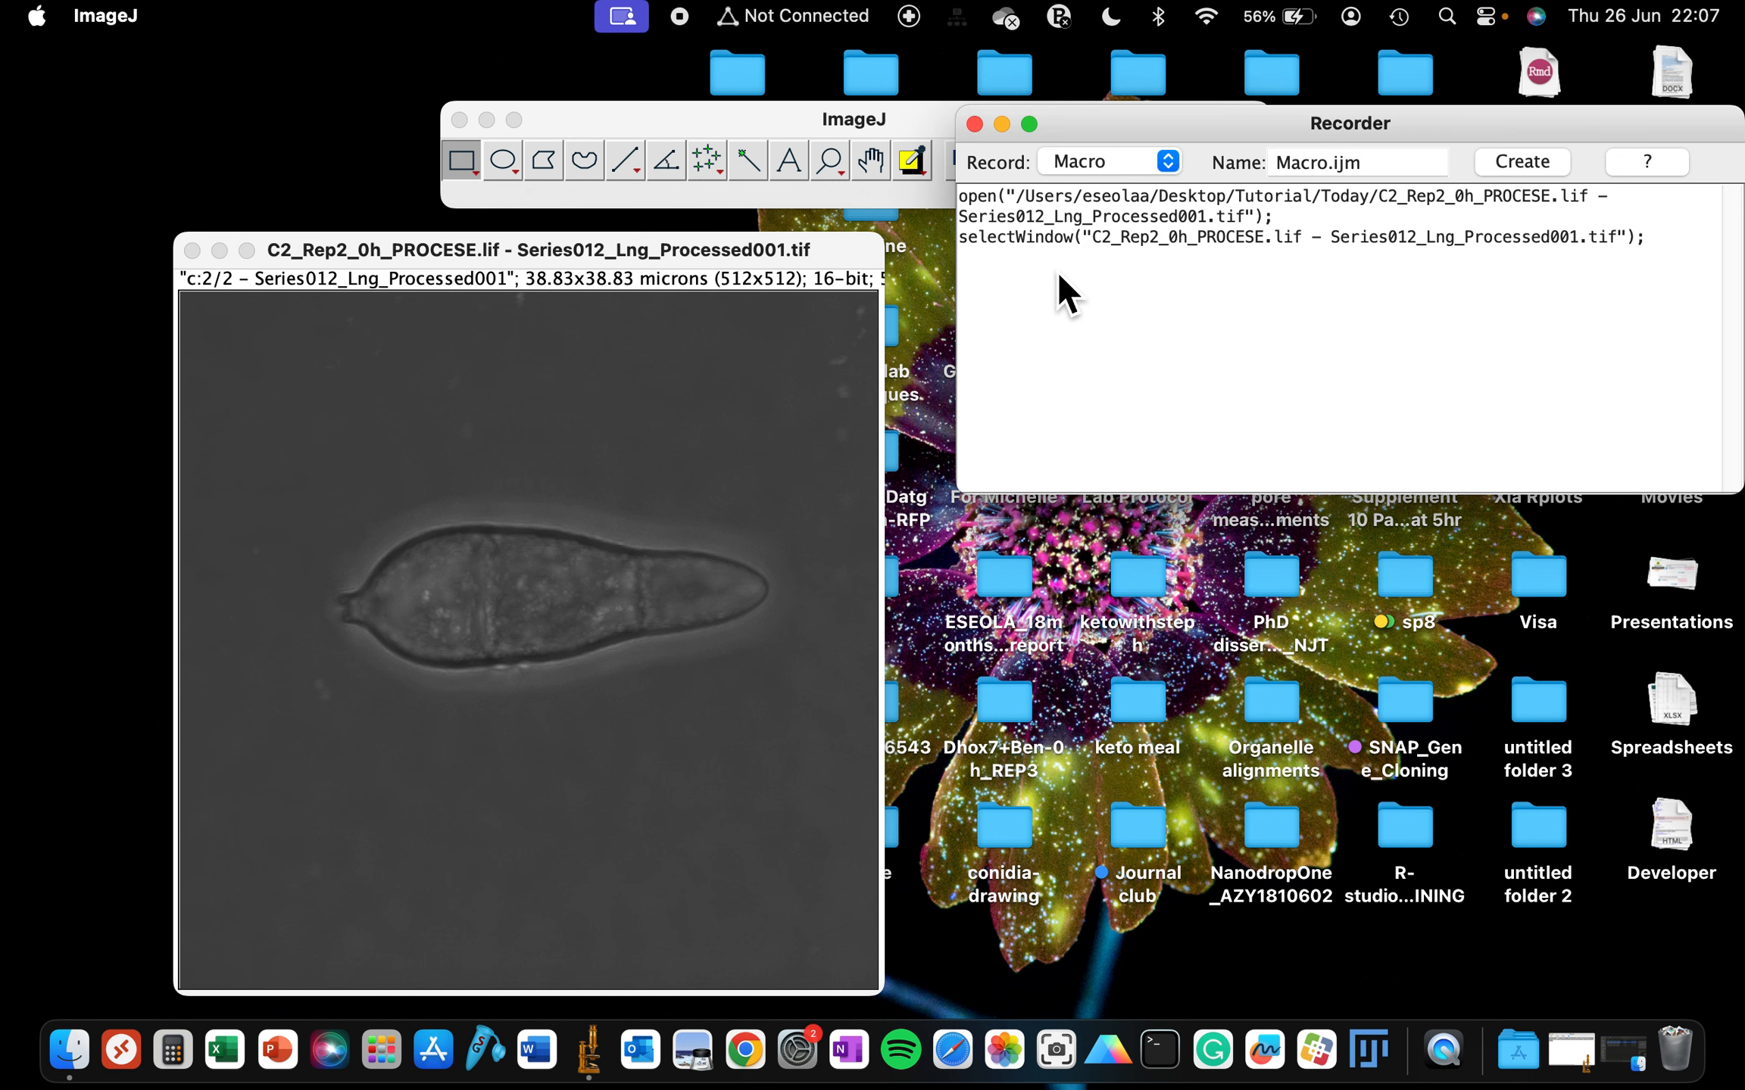
left_click_drag(1058, 274, 959, 195)
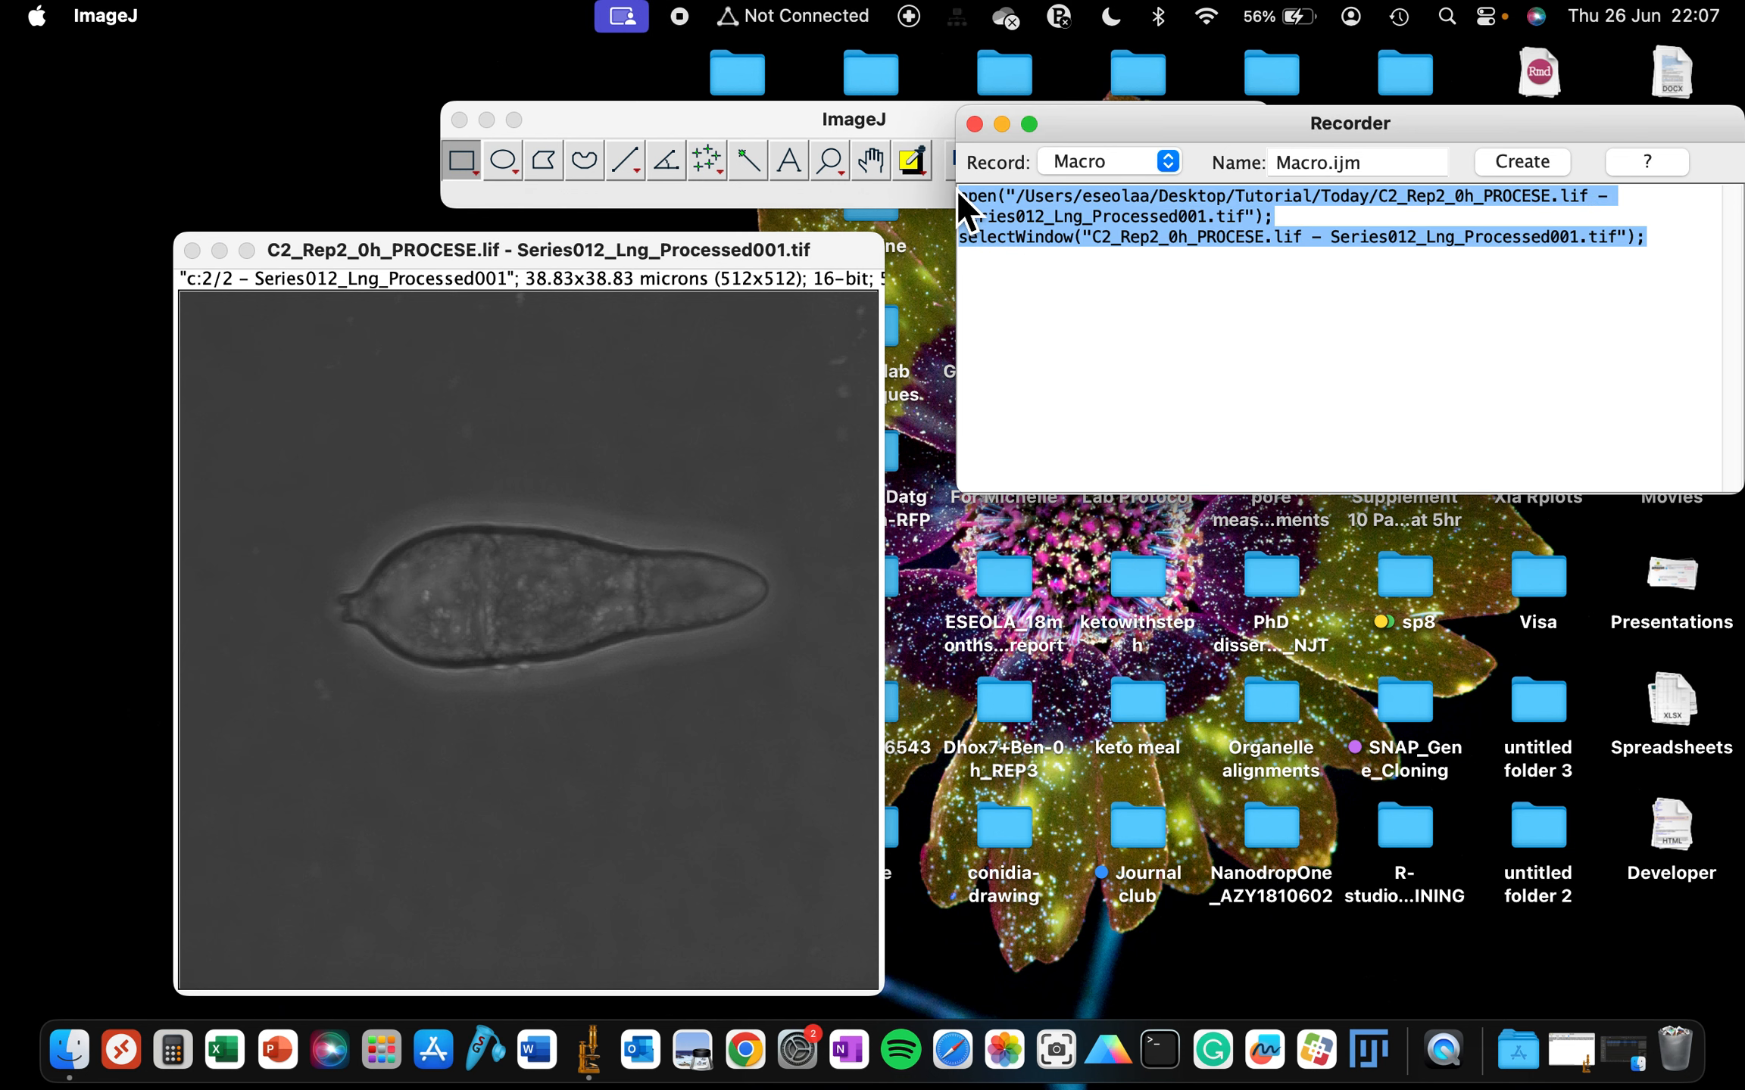
key("BackSpace")
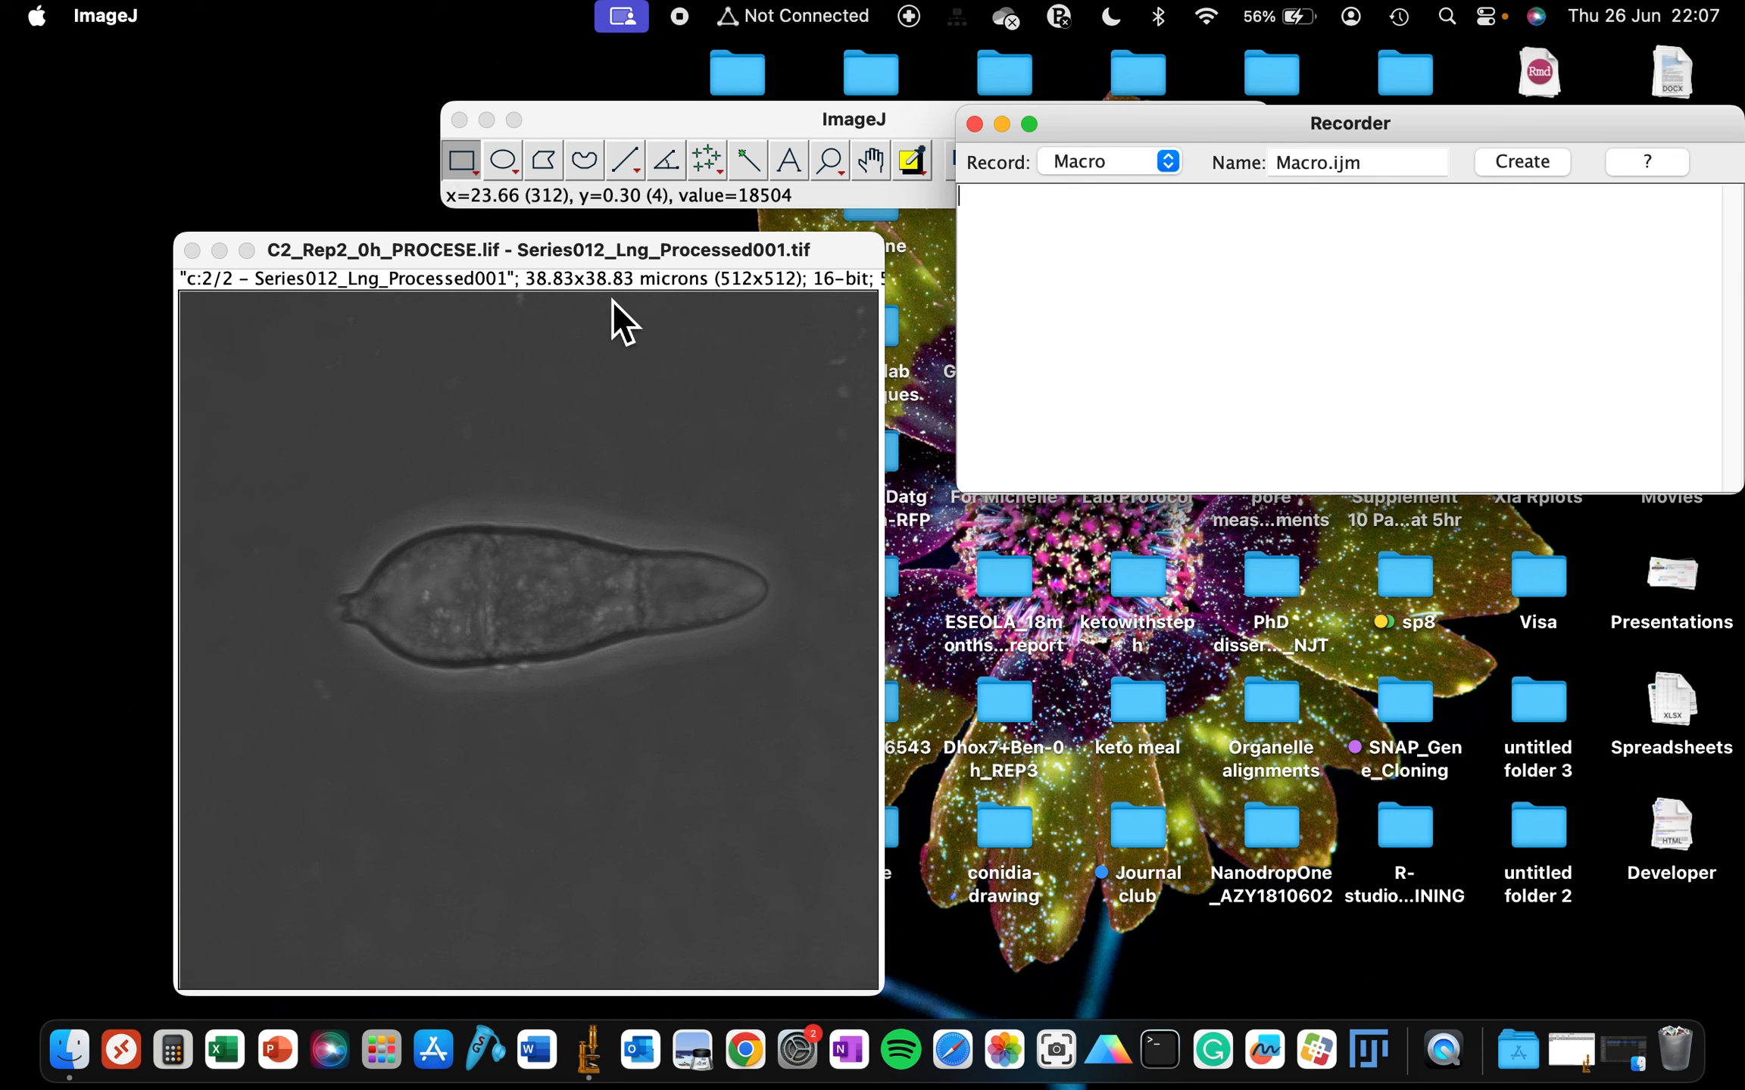
- Open the Scale Bar tool for the image
left_click(588, 123)
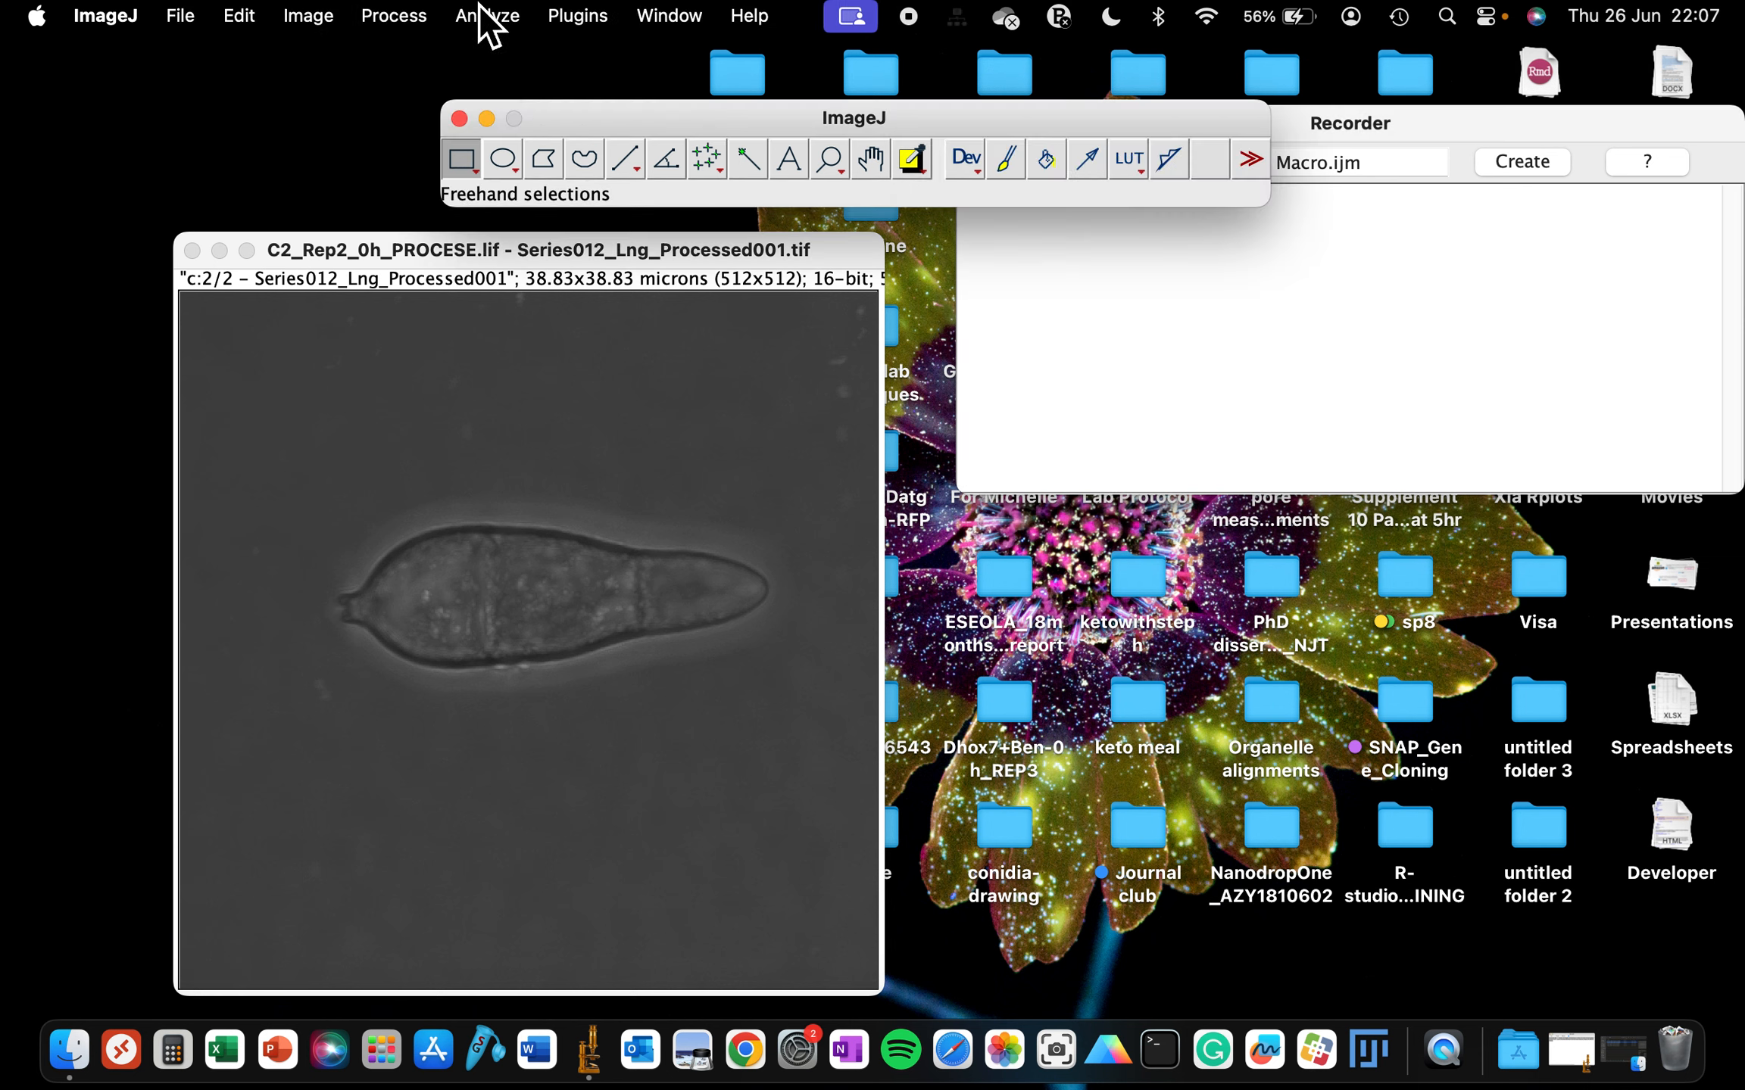
left_click(1466, 126)
left_click_drag(1465, 126, 1470, 224)
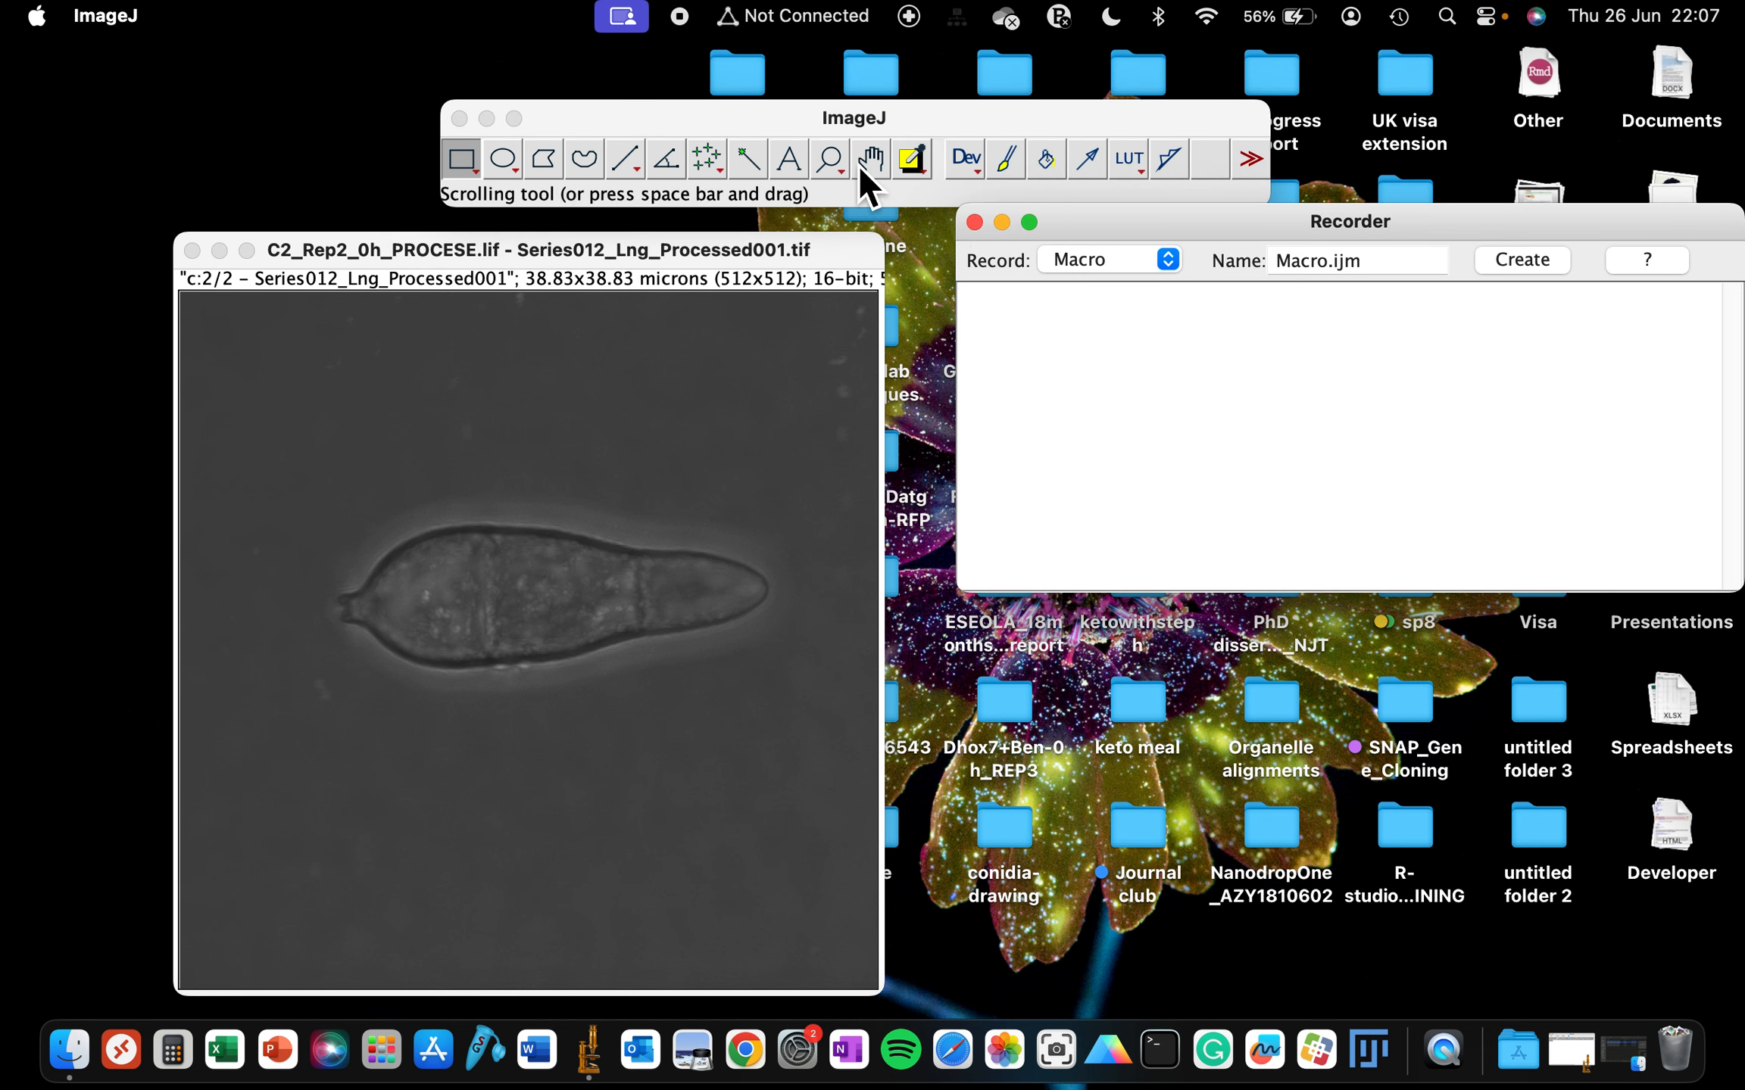
left_click(610, 118)
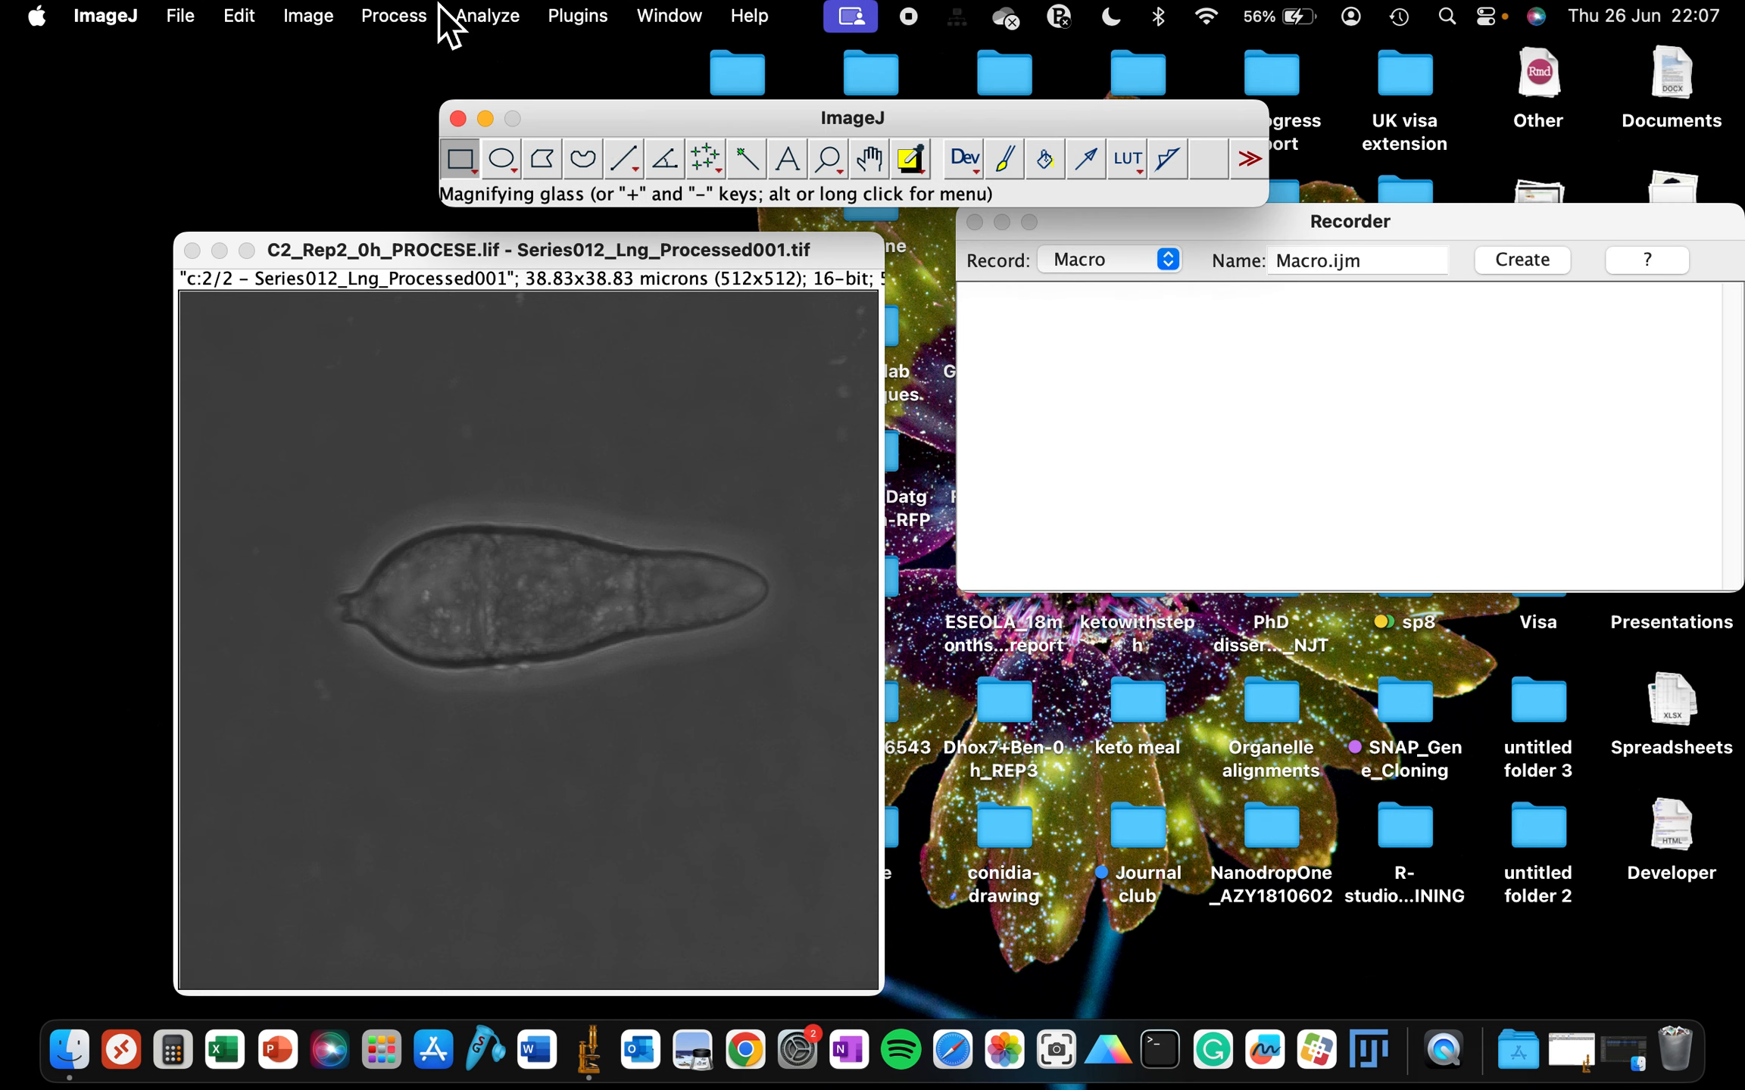
left_click(477, 17)
mouse_move(556, 463)
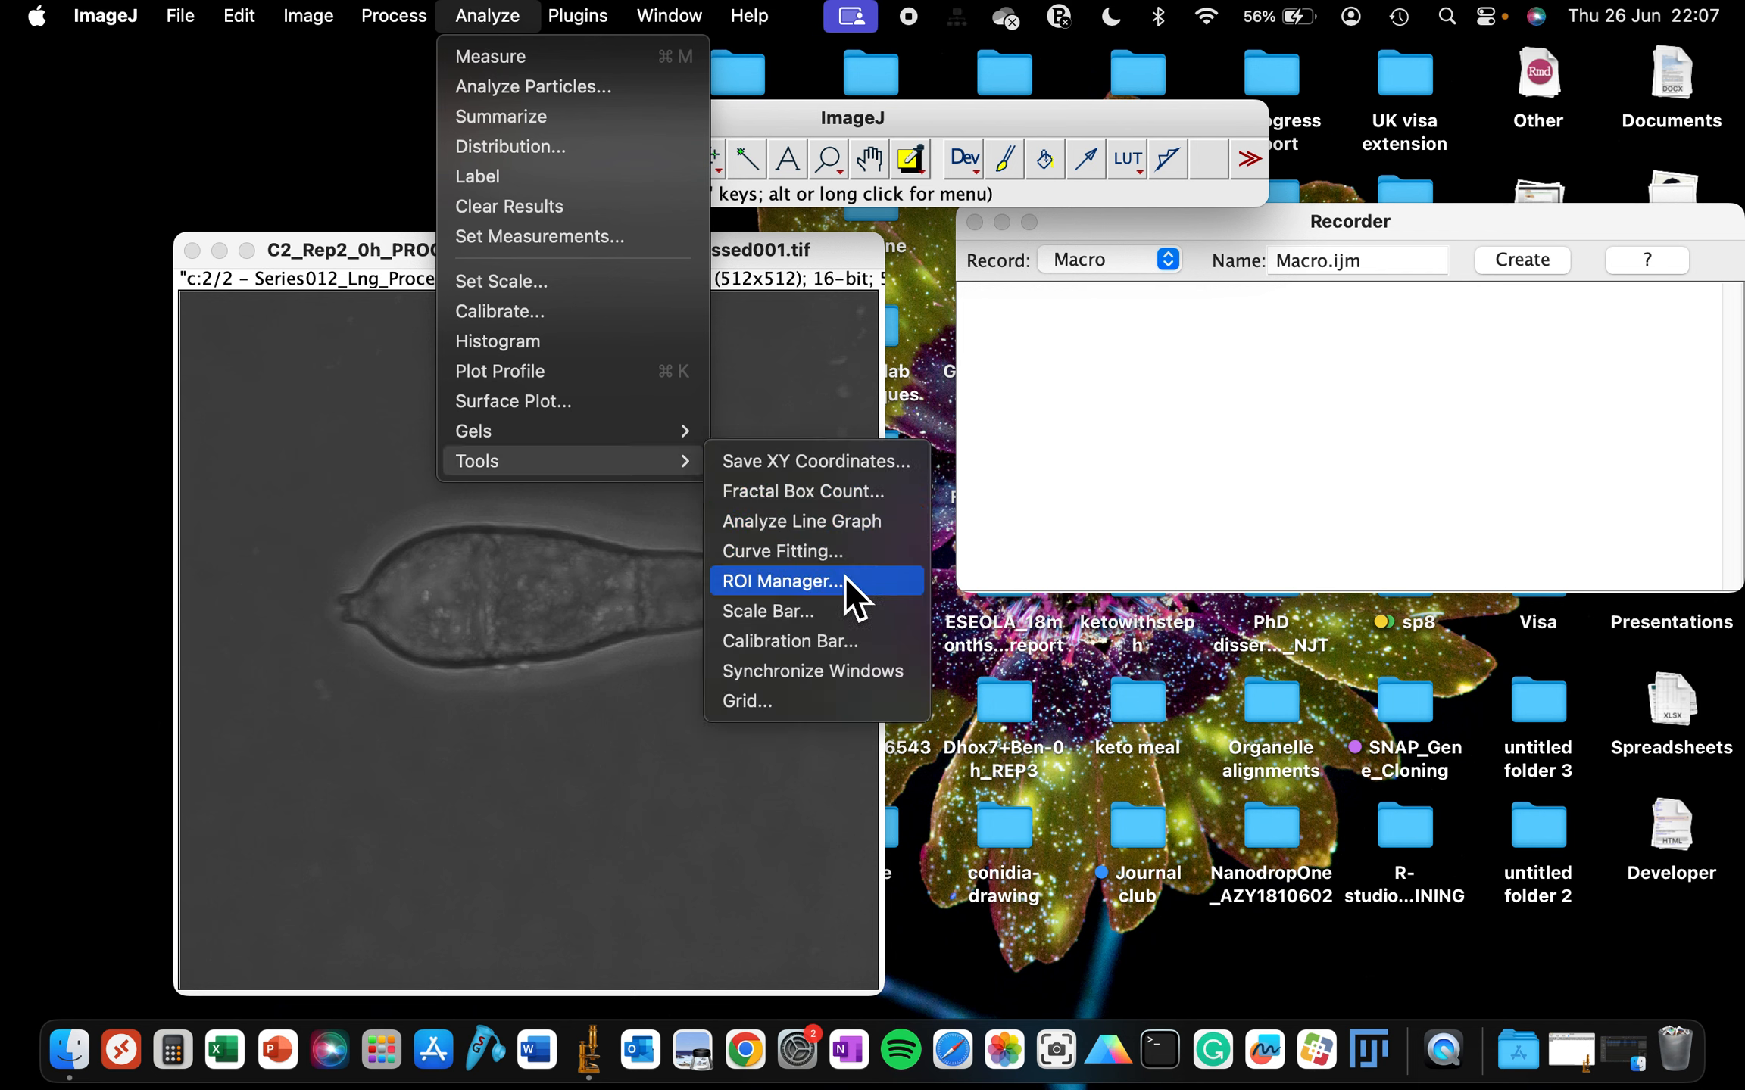
left_click(816, 615)
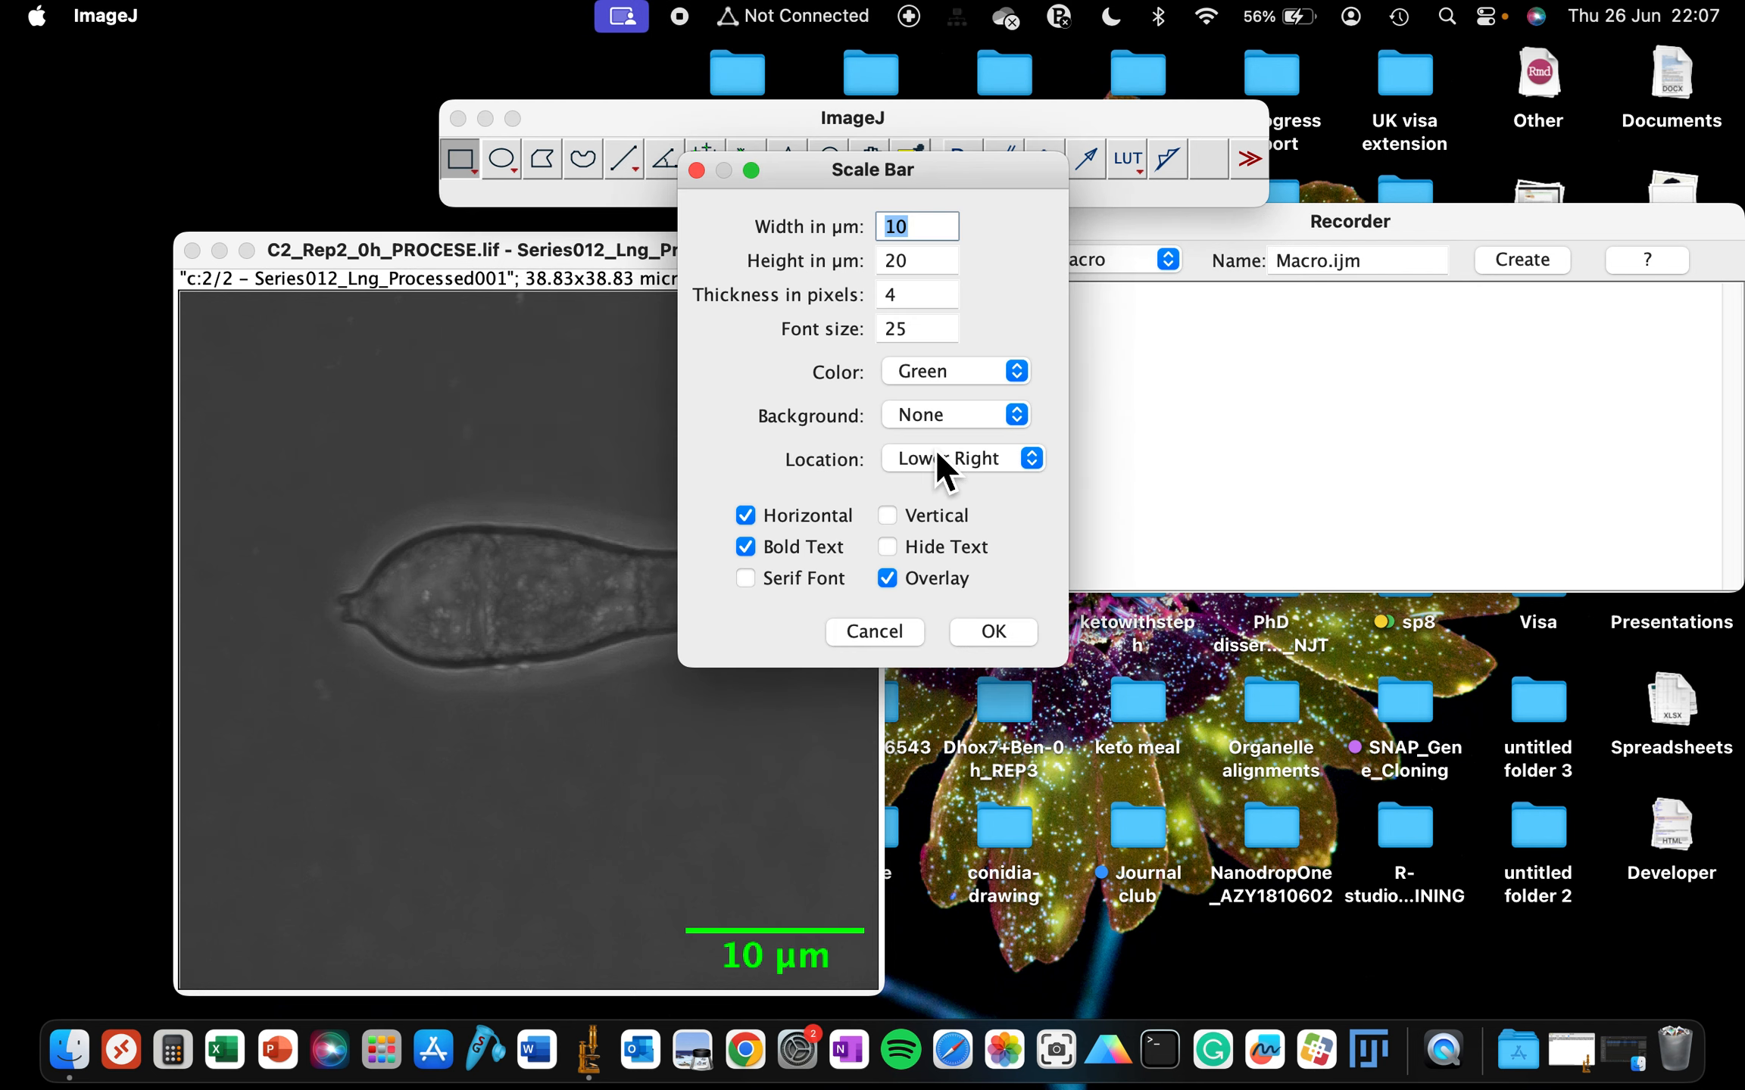
- Set the scale bar width to 12 µm and height to 25 µm
left_click_drag(908, 182, 1178, 392)
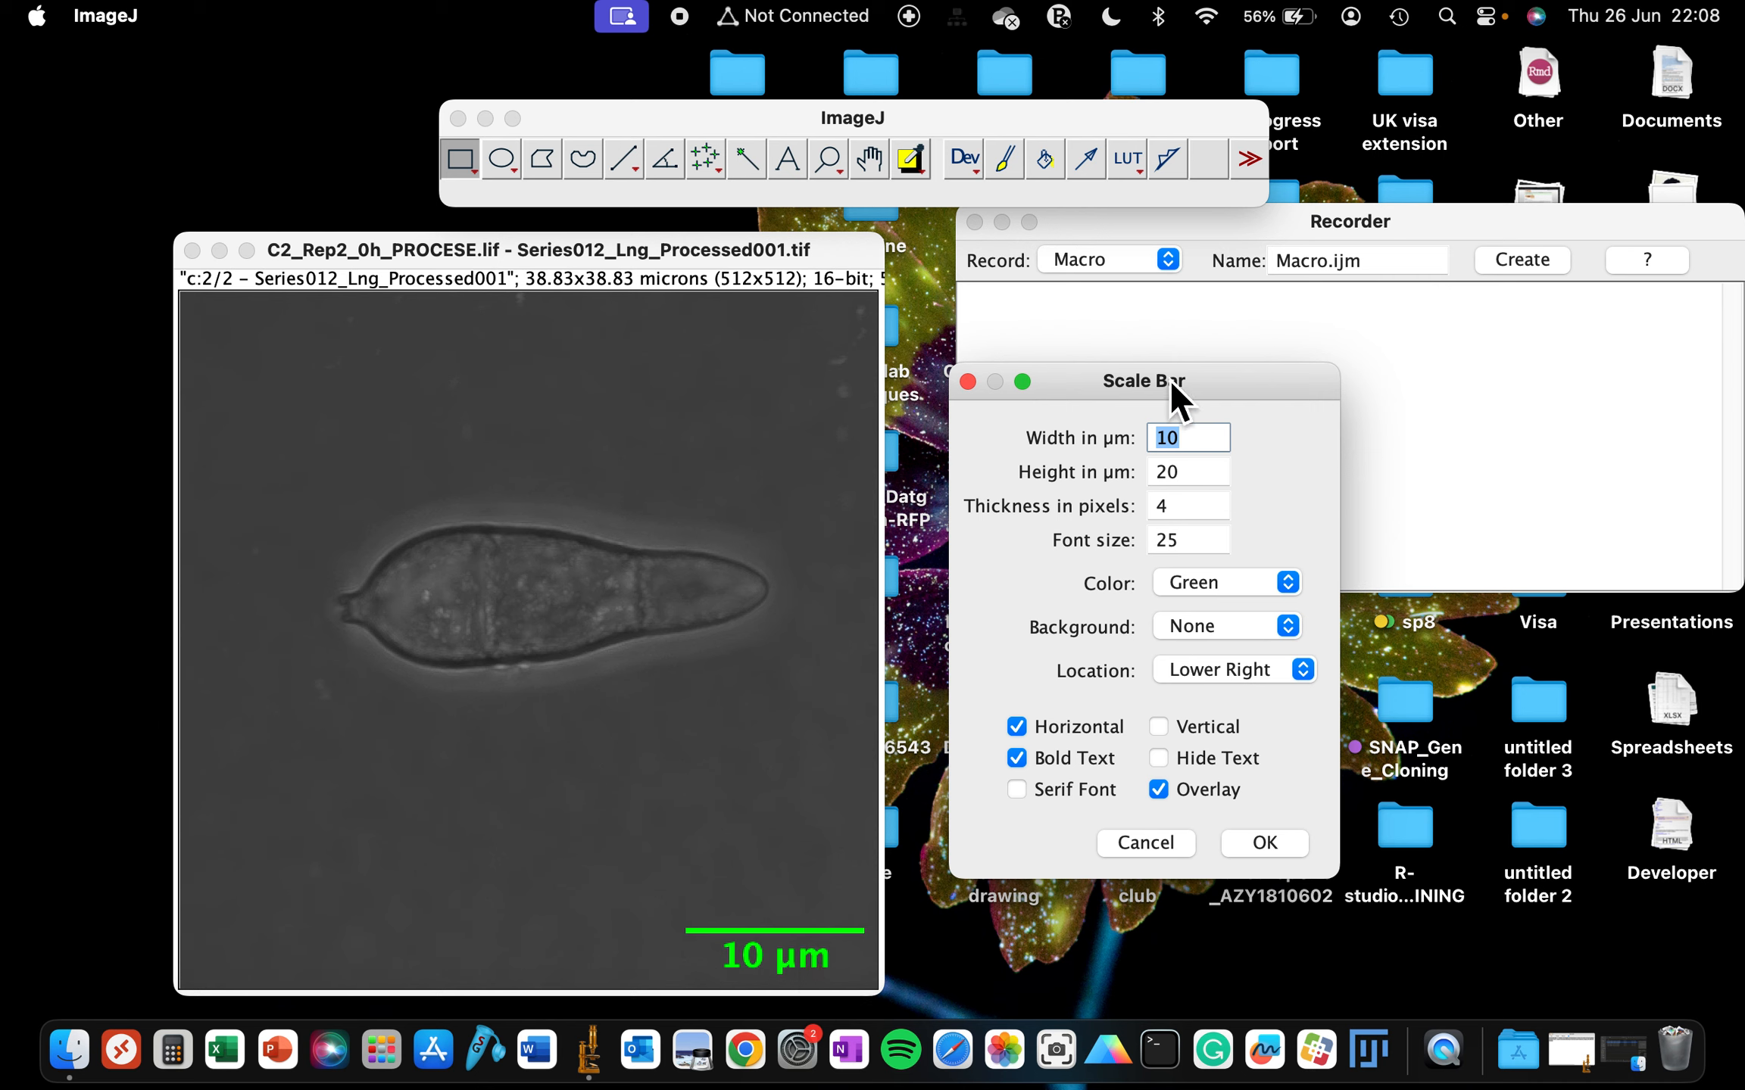
left_click_drag(1170, 383, 1171, 326)
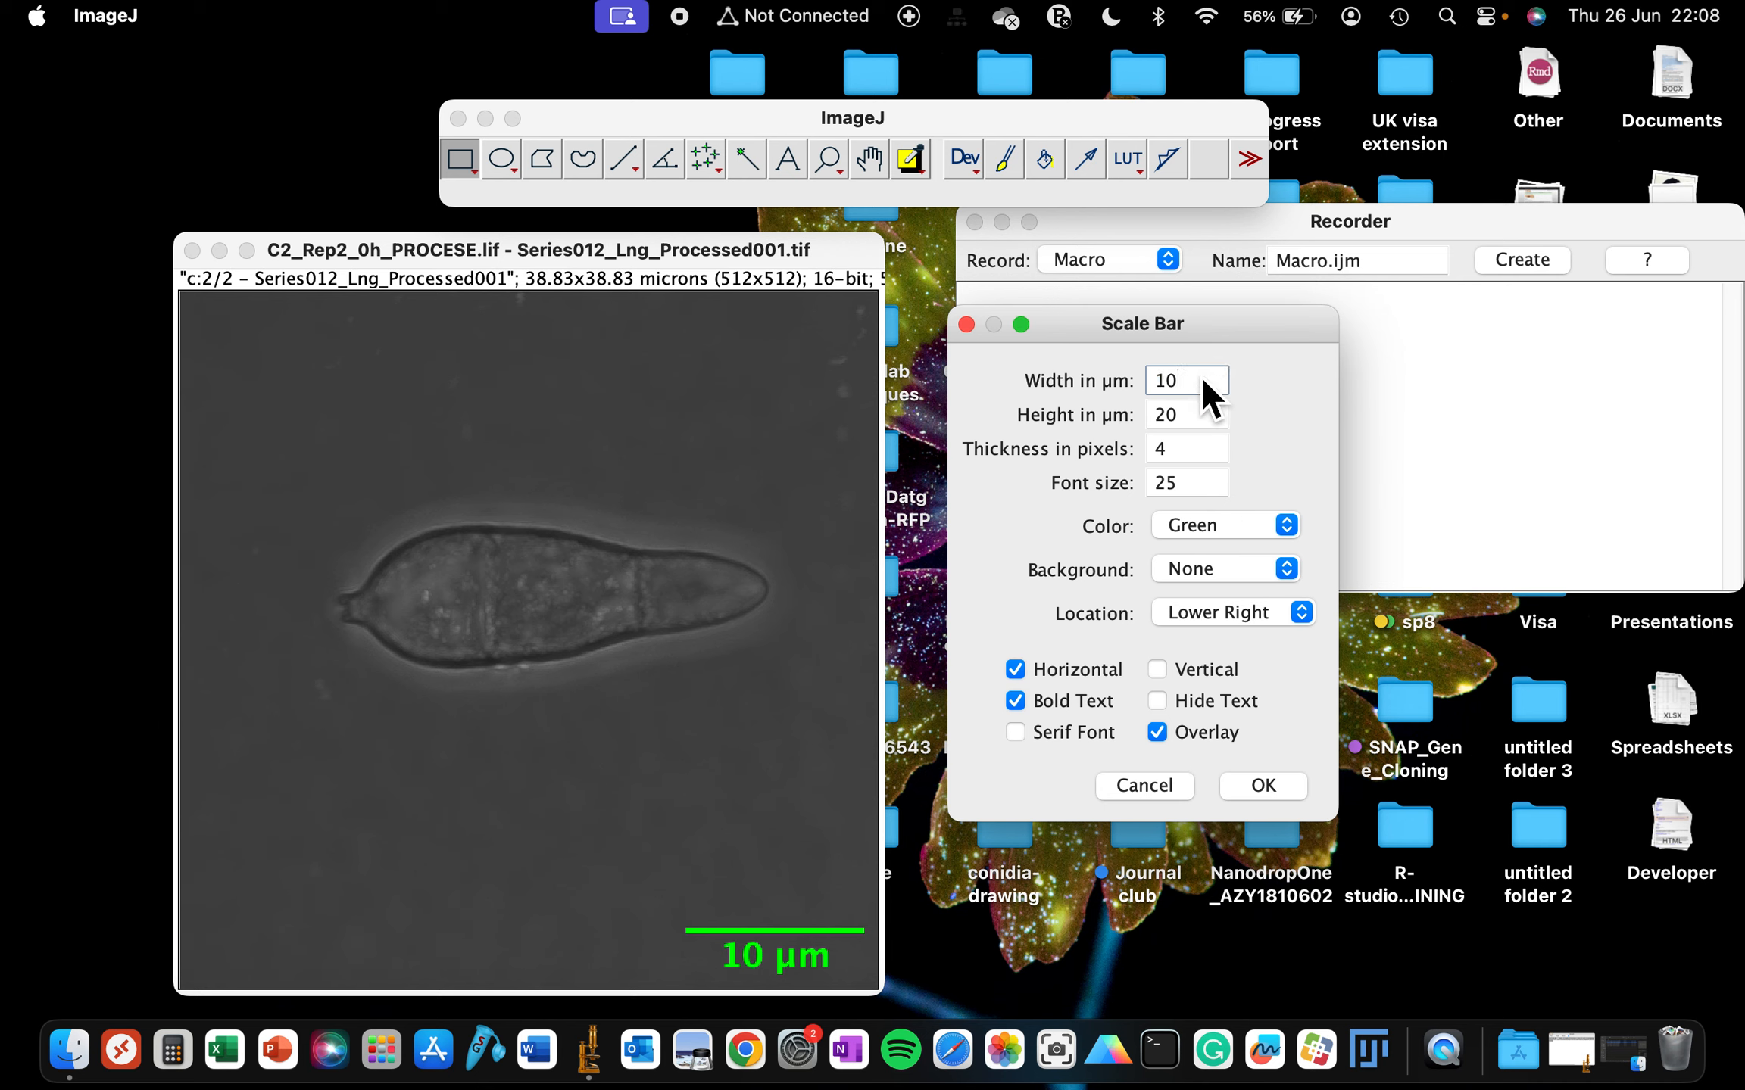
type("12")
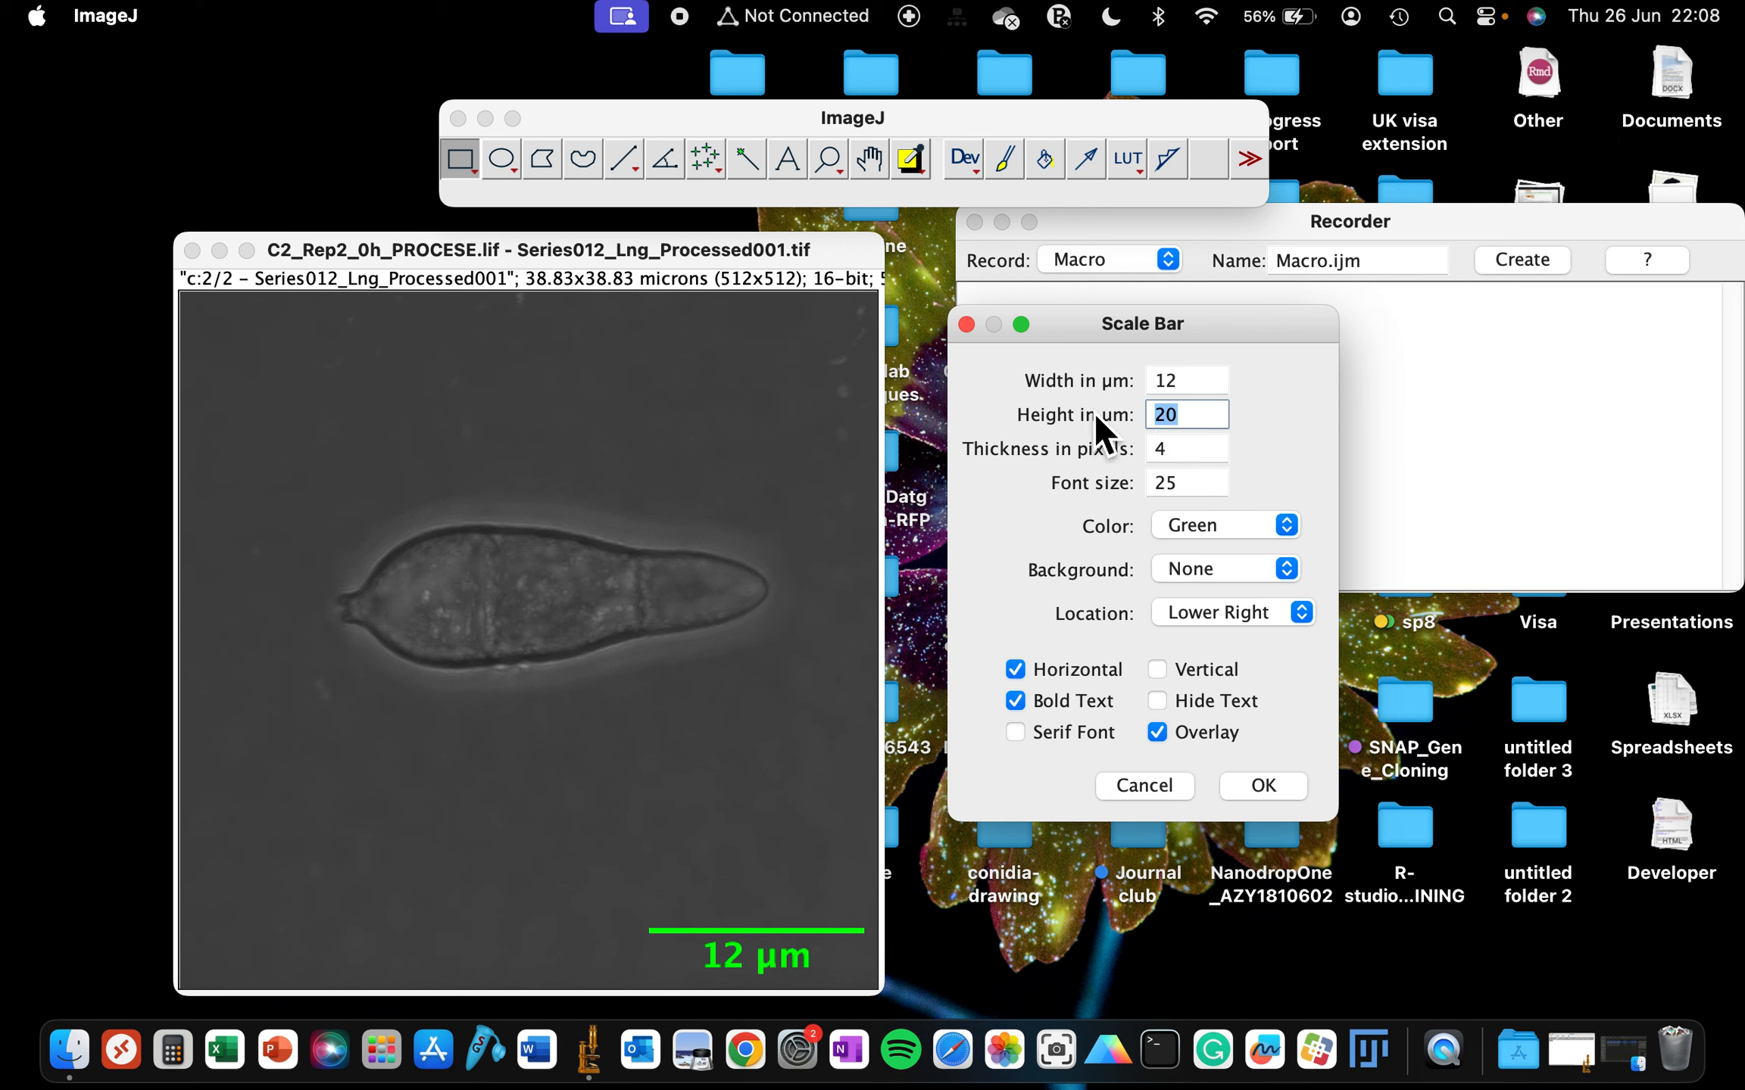
type("25")
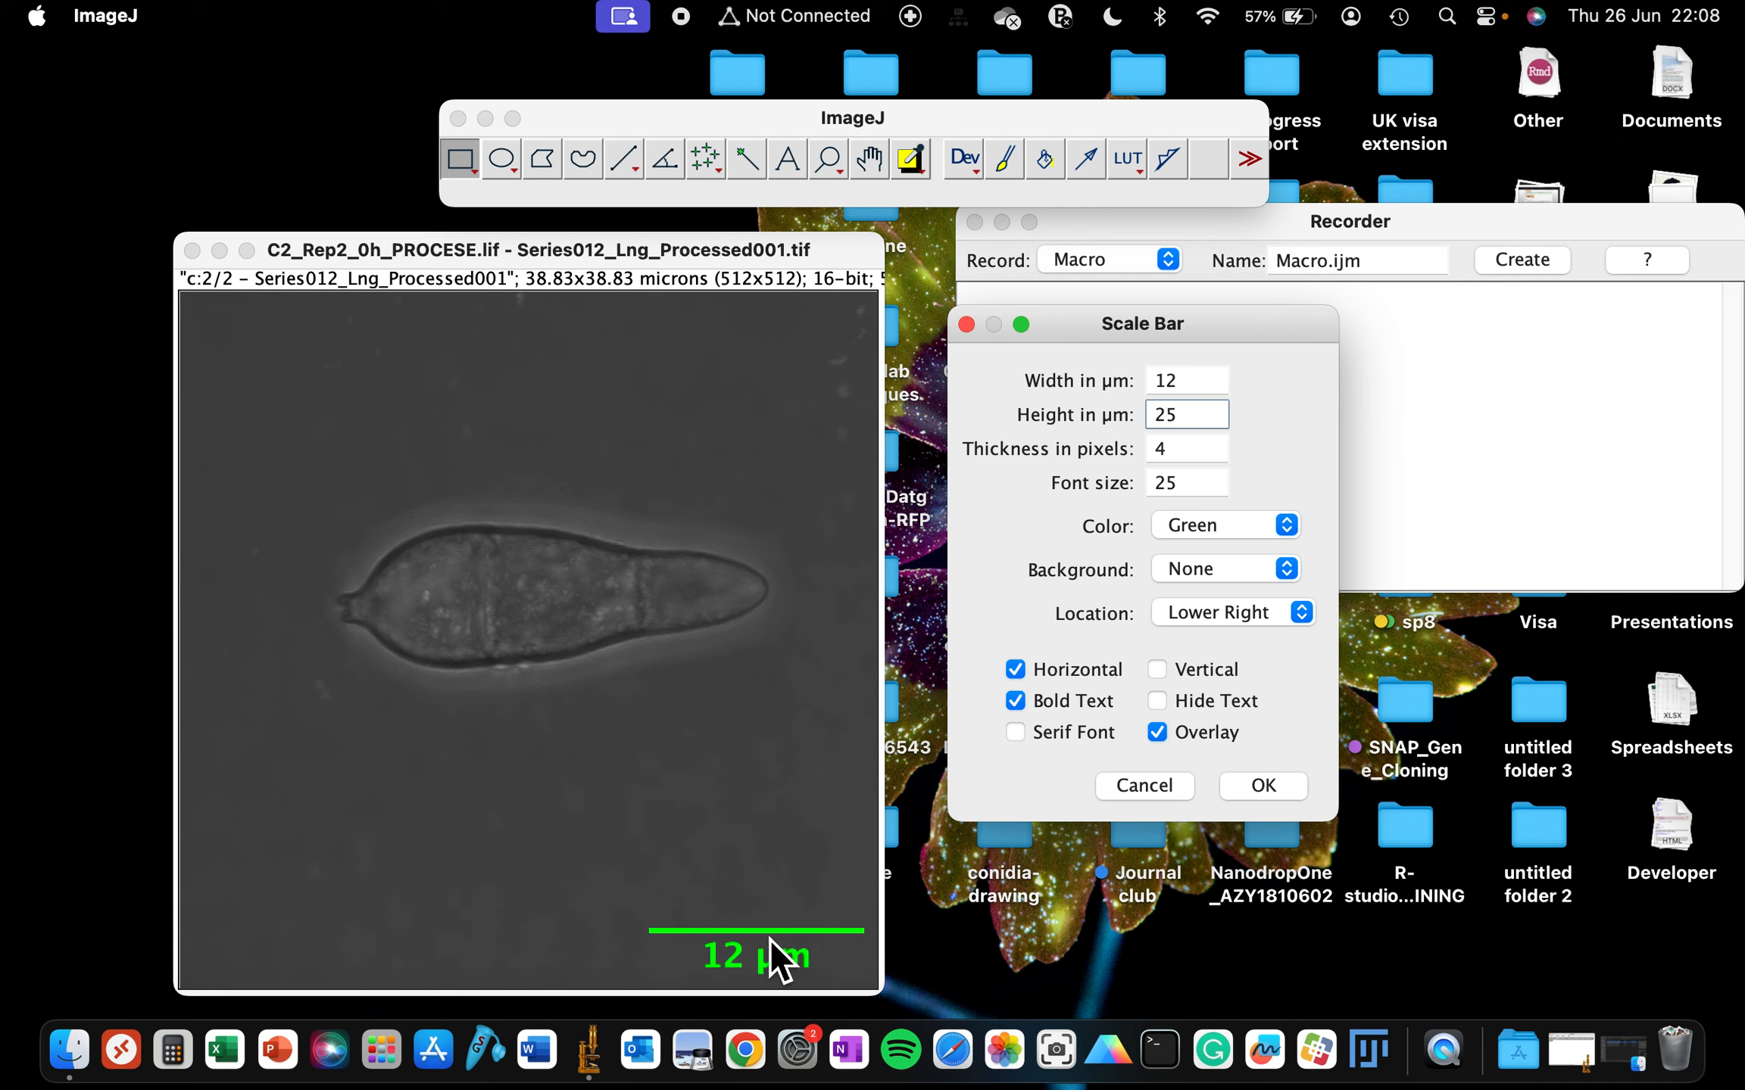
- Change the scale bar color to Yellow
left_click(1285, 528)
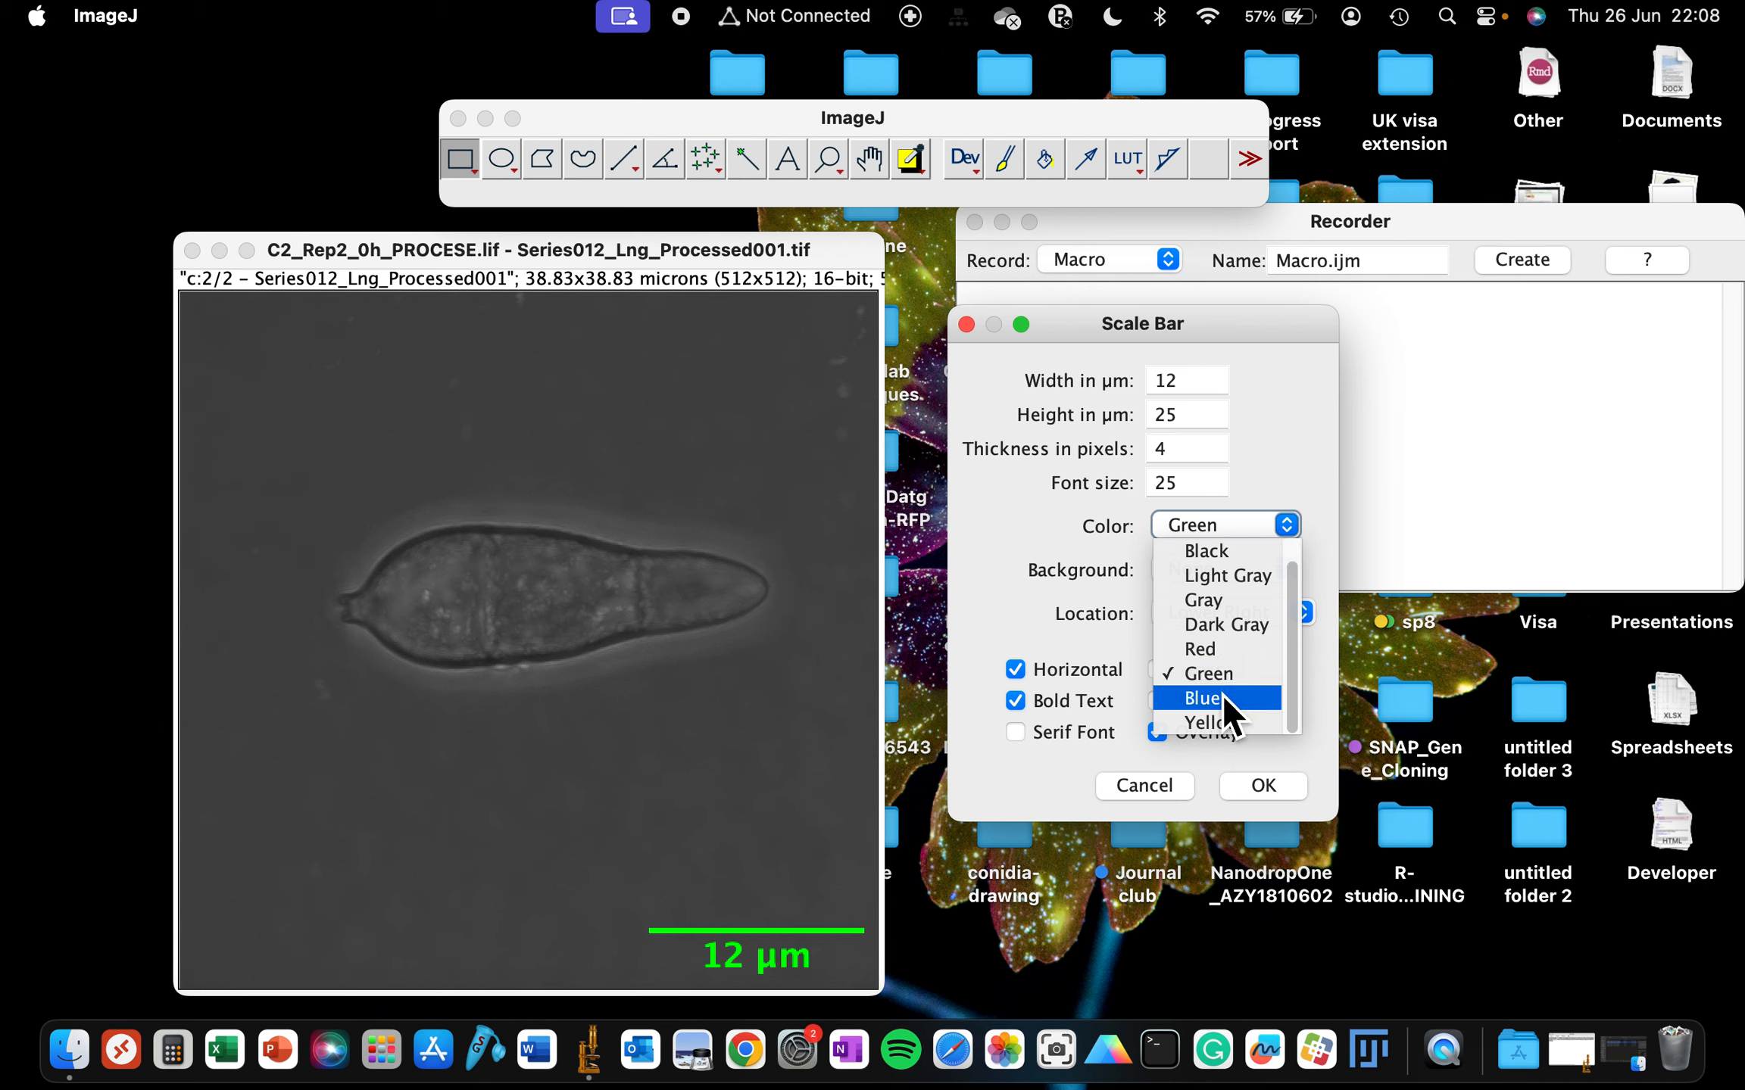
left_click(1221, 695)
left_click(1285, 525)
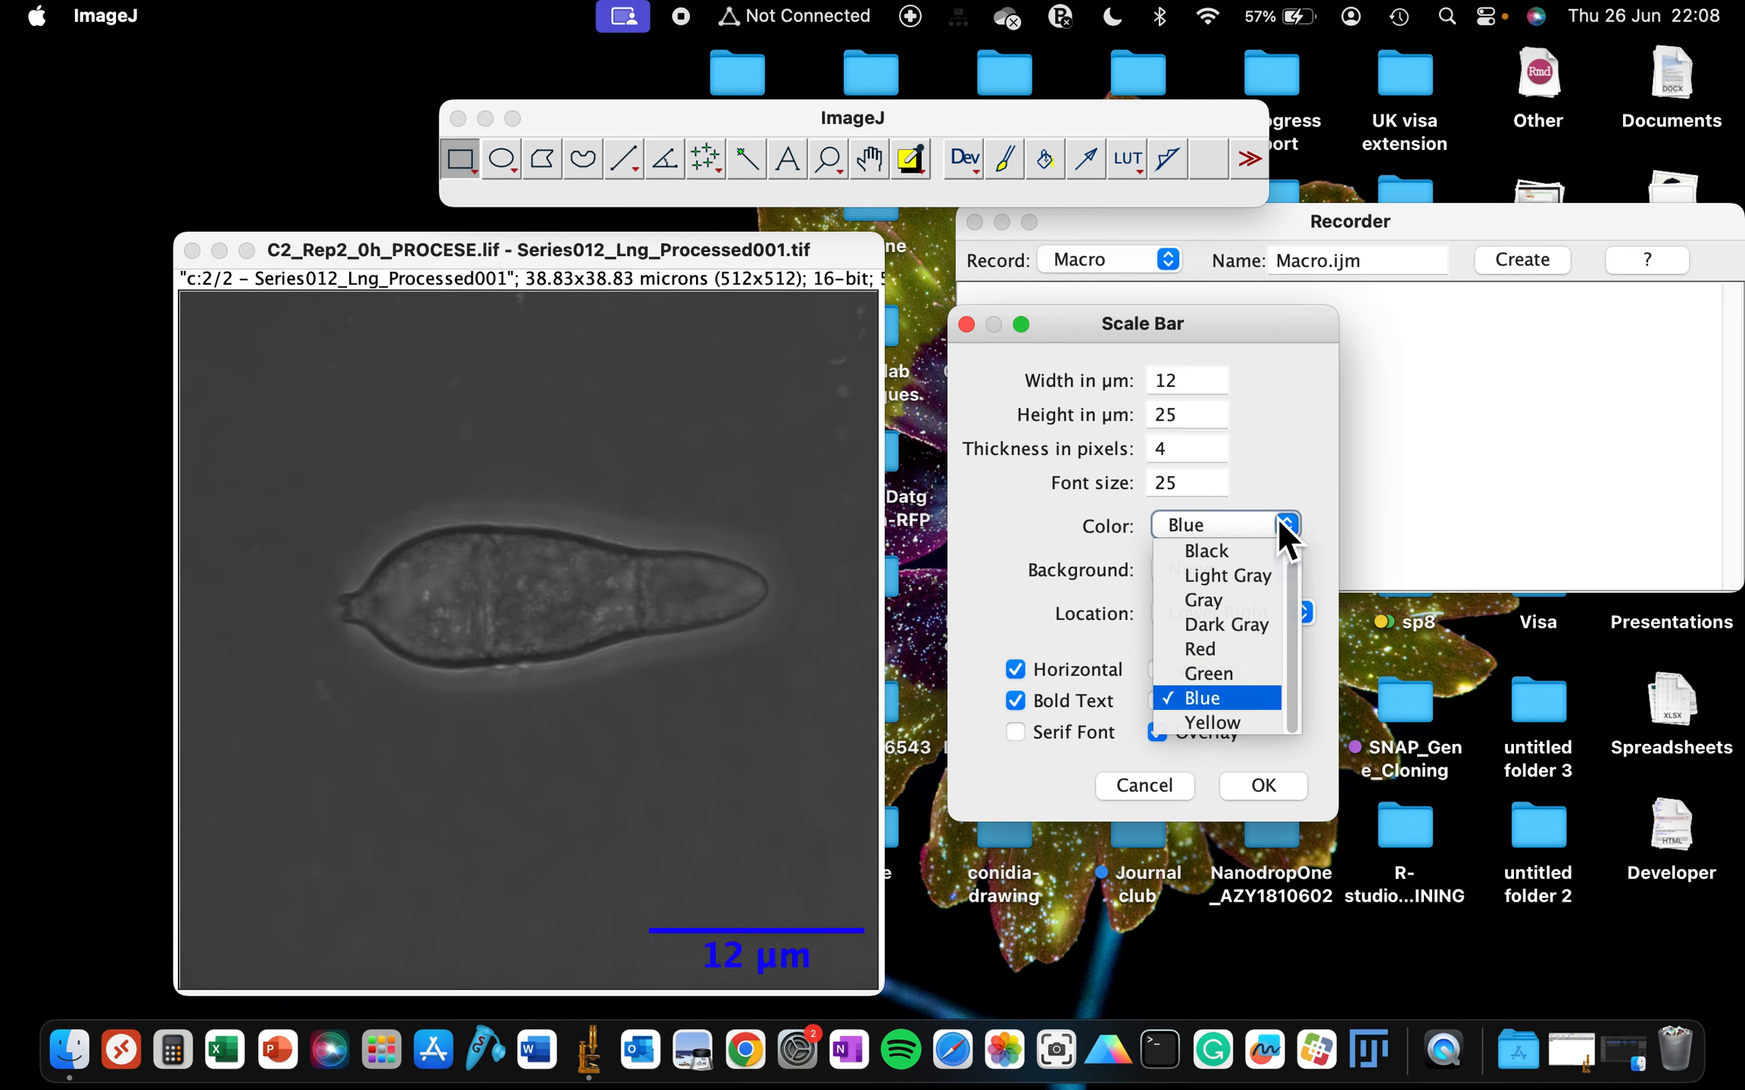
left_click(1226, 719)
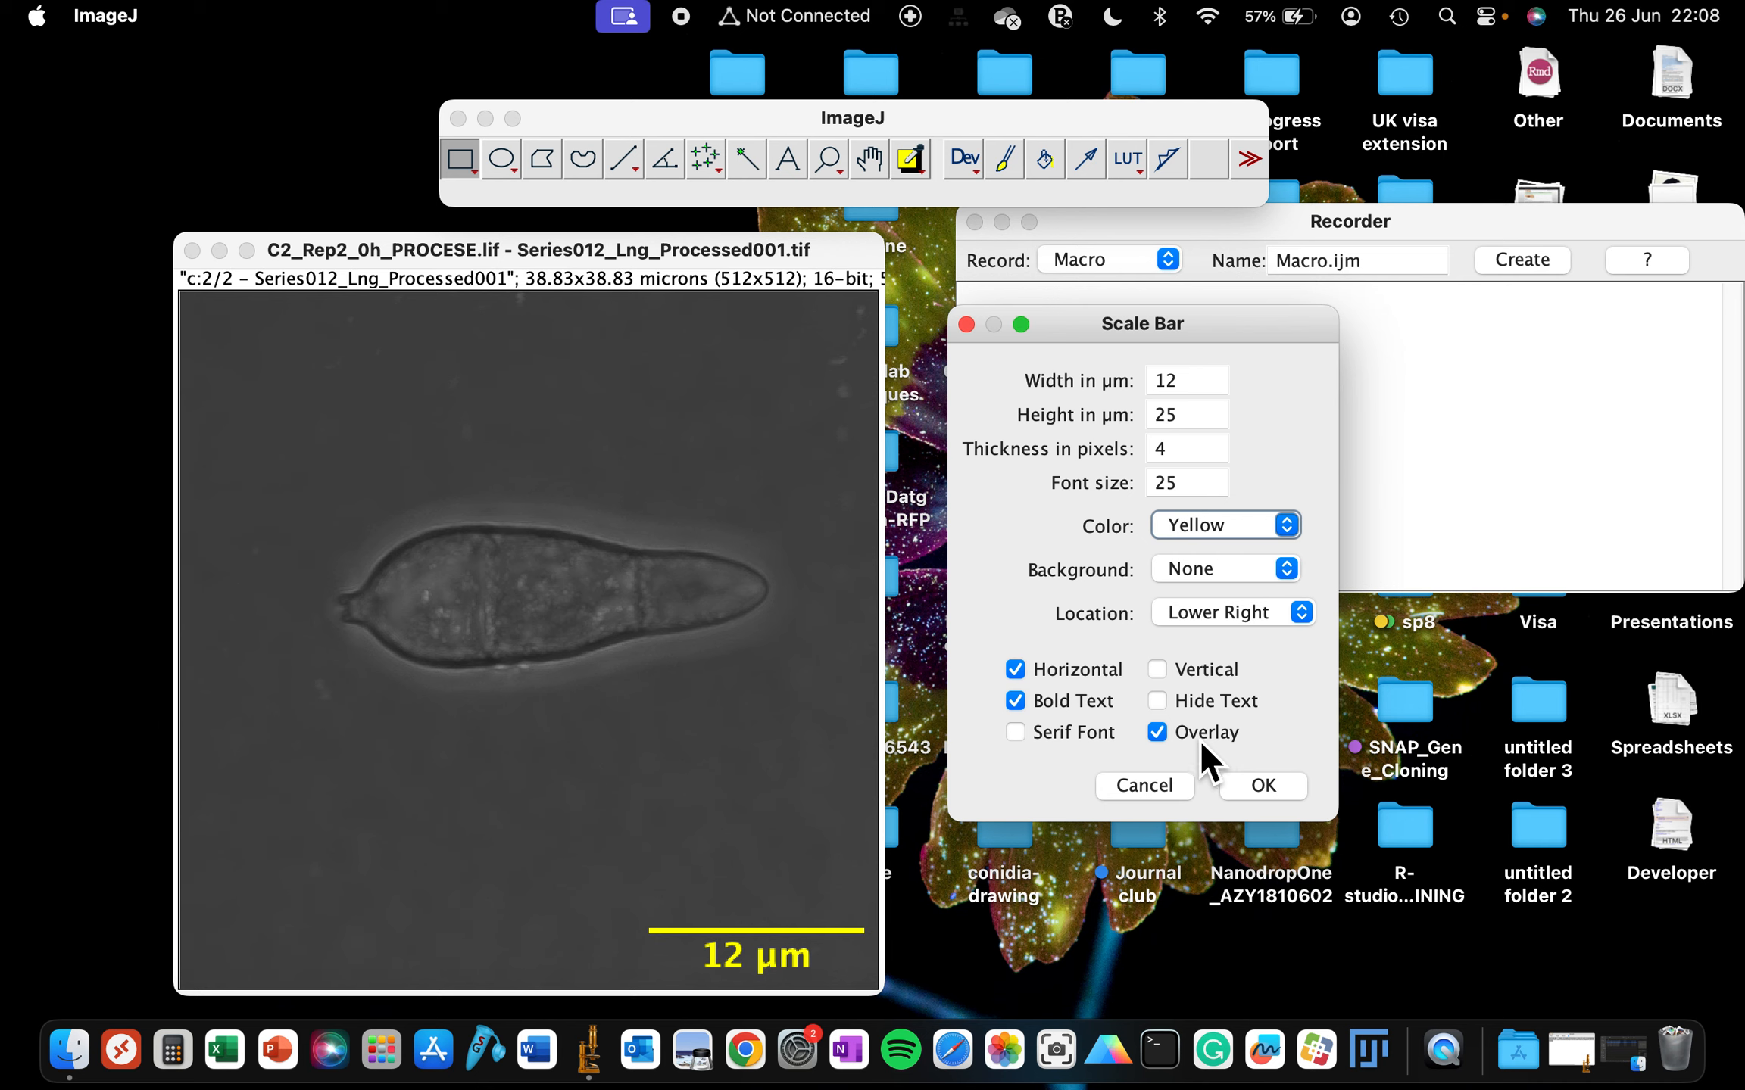
left_click(1074, 735)
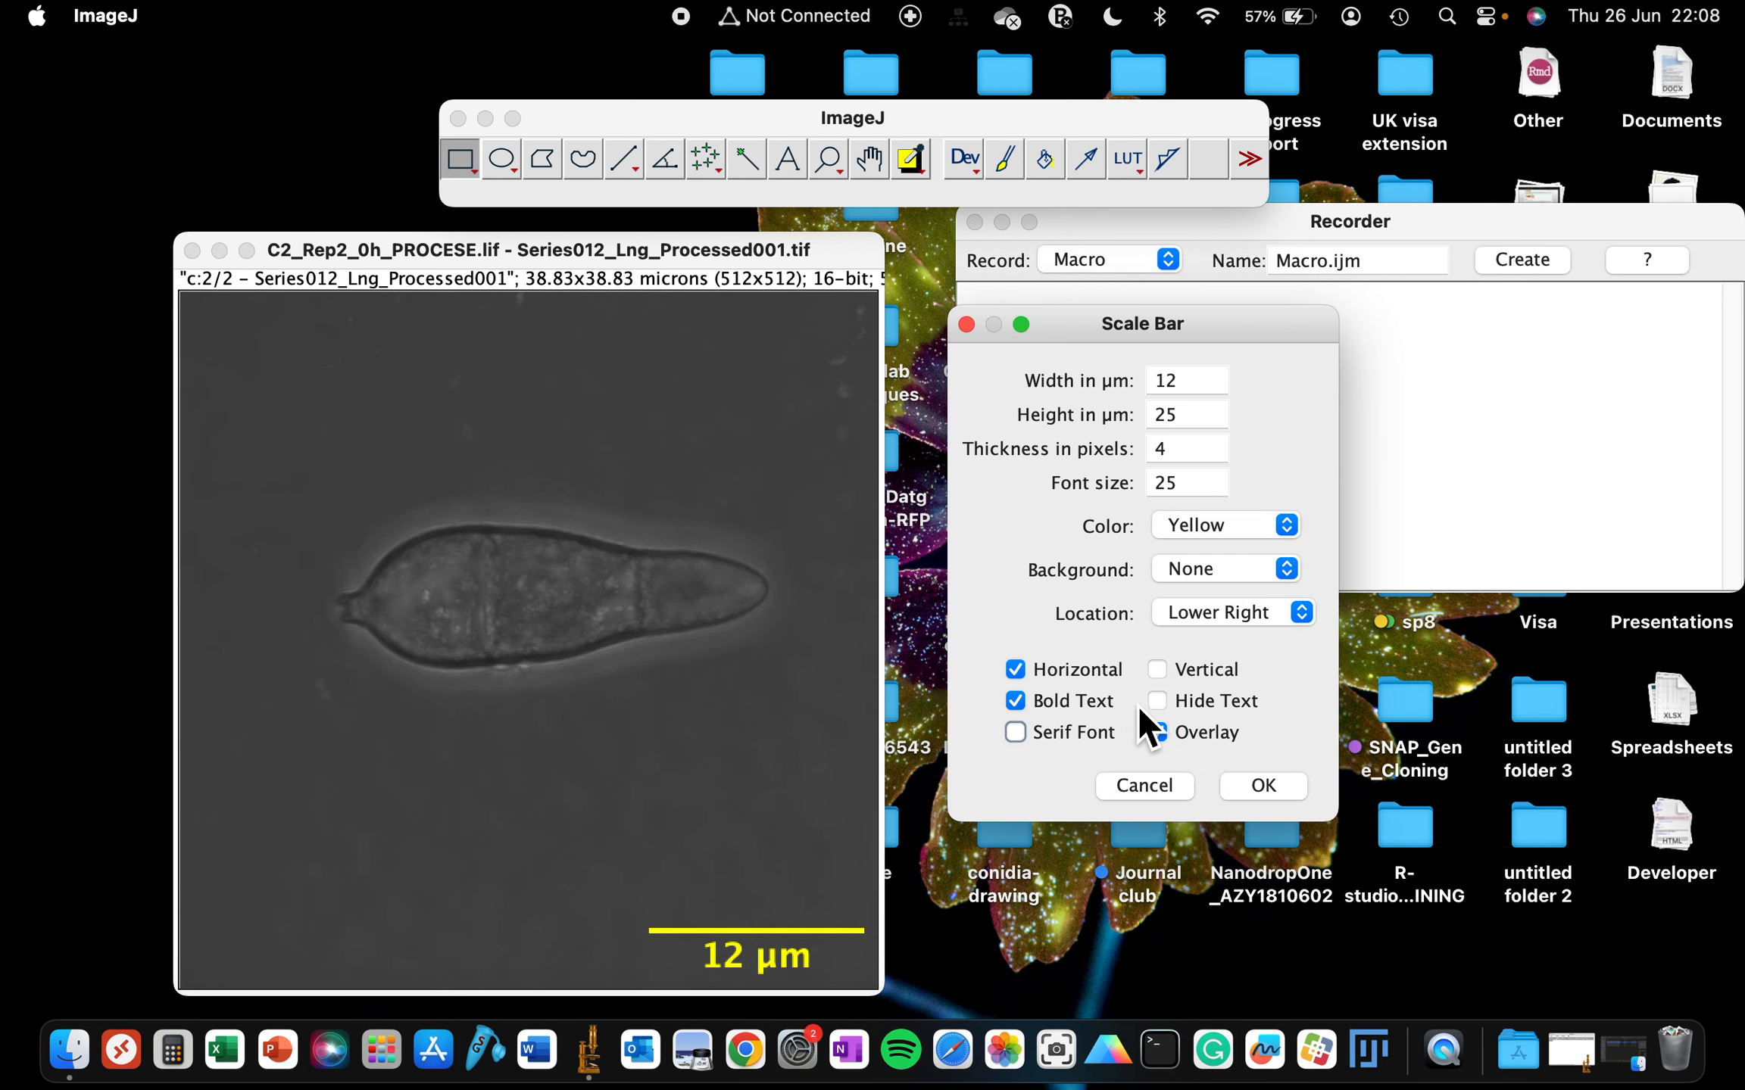
left_click(1246, 616)
left_click(964, 664)
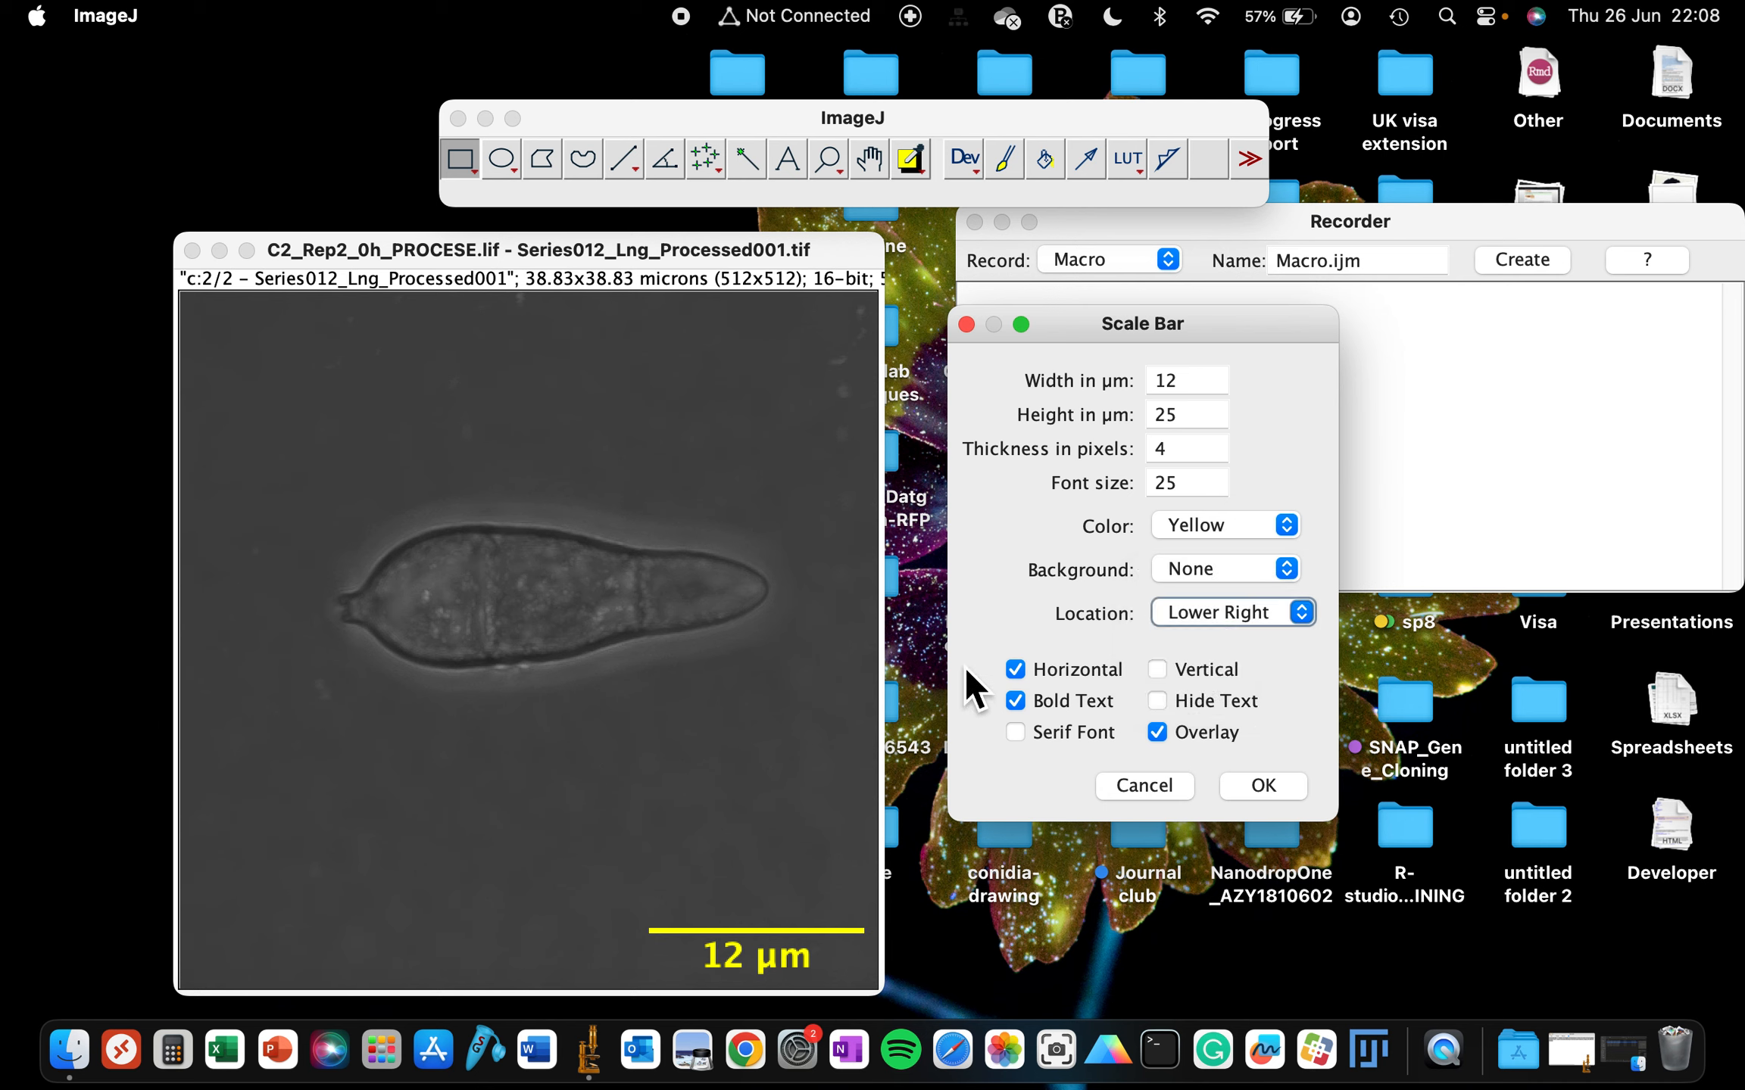
- Preview White and Black backgrounds for the scale bar, then apply it with no background
left_click(1210, 569)
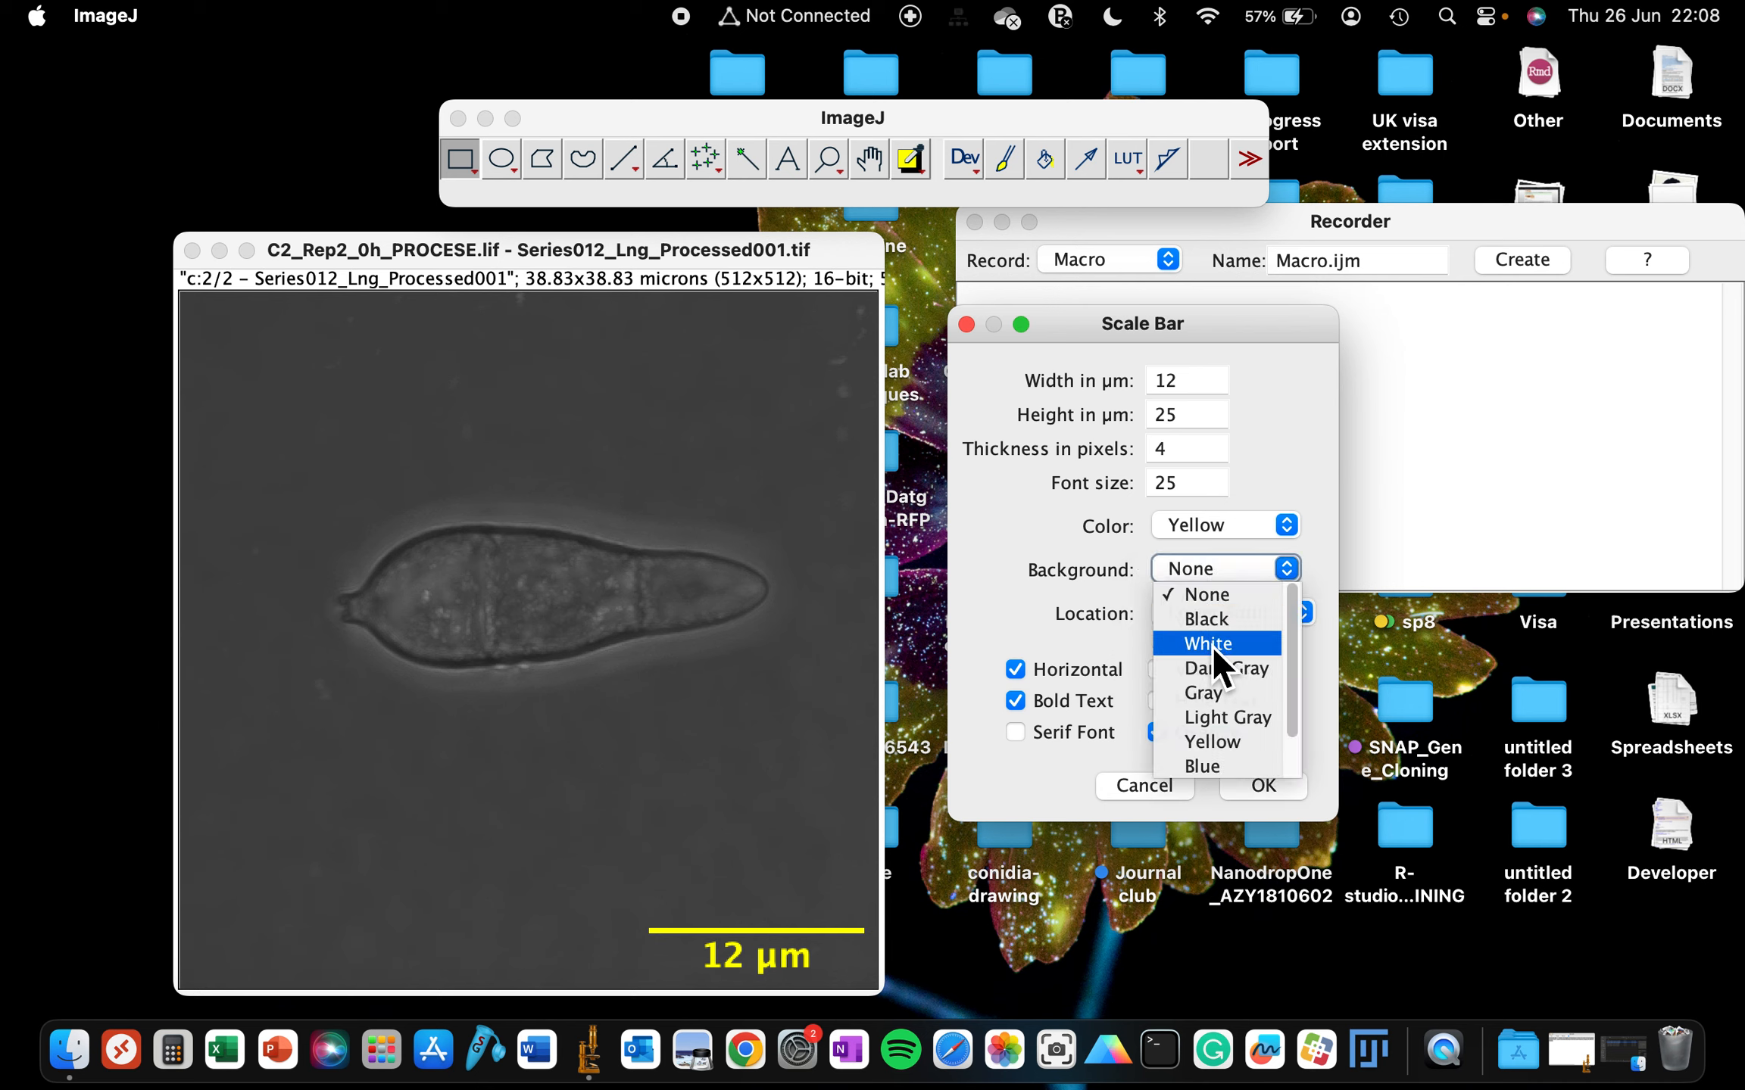
left_click(1212, 644)
left_click(1211, 577)
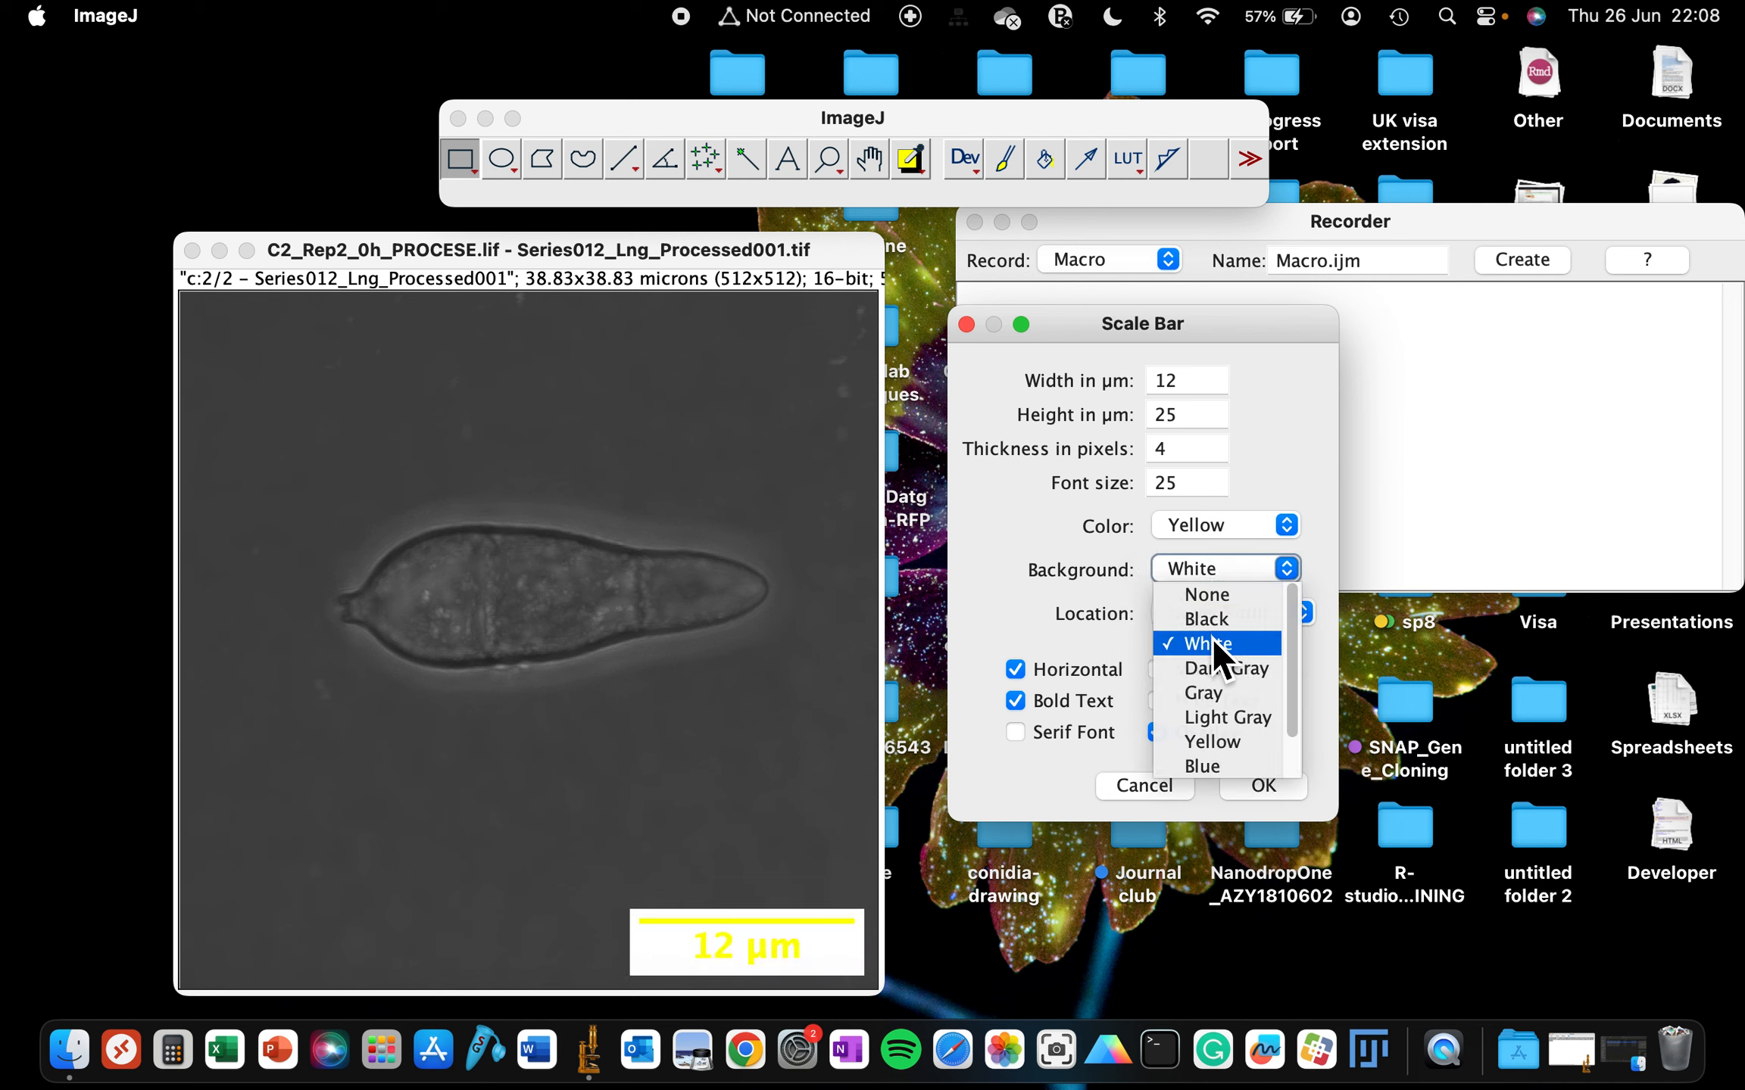
left_click(1211, 619)
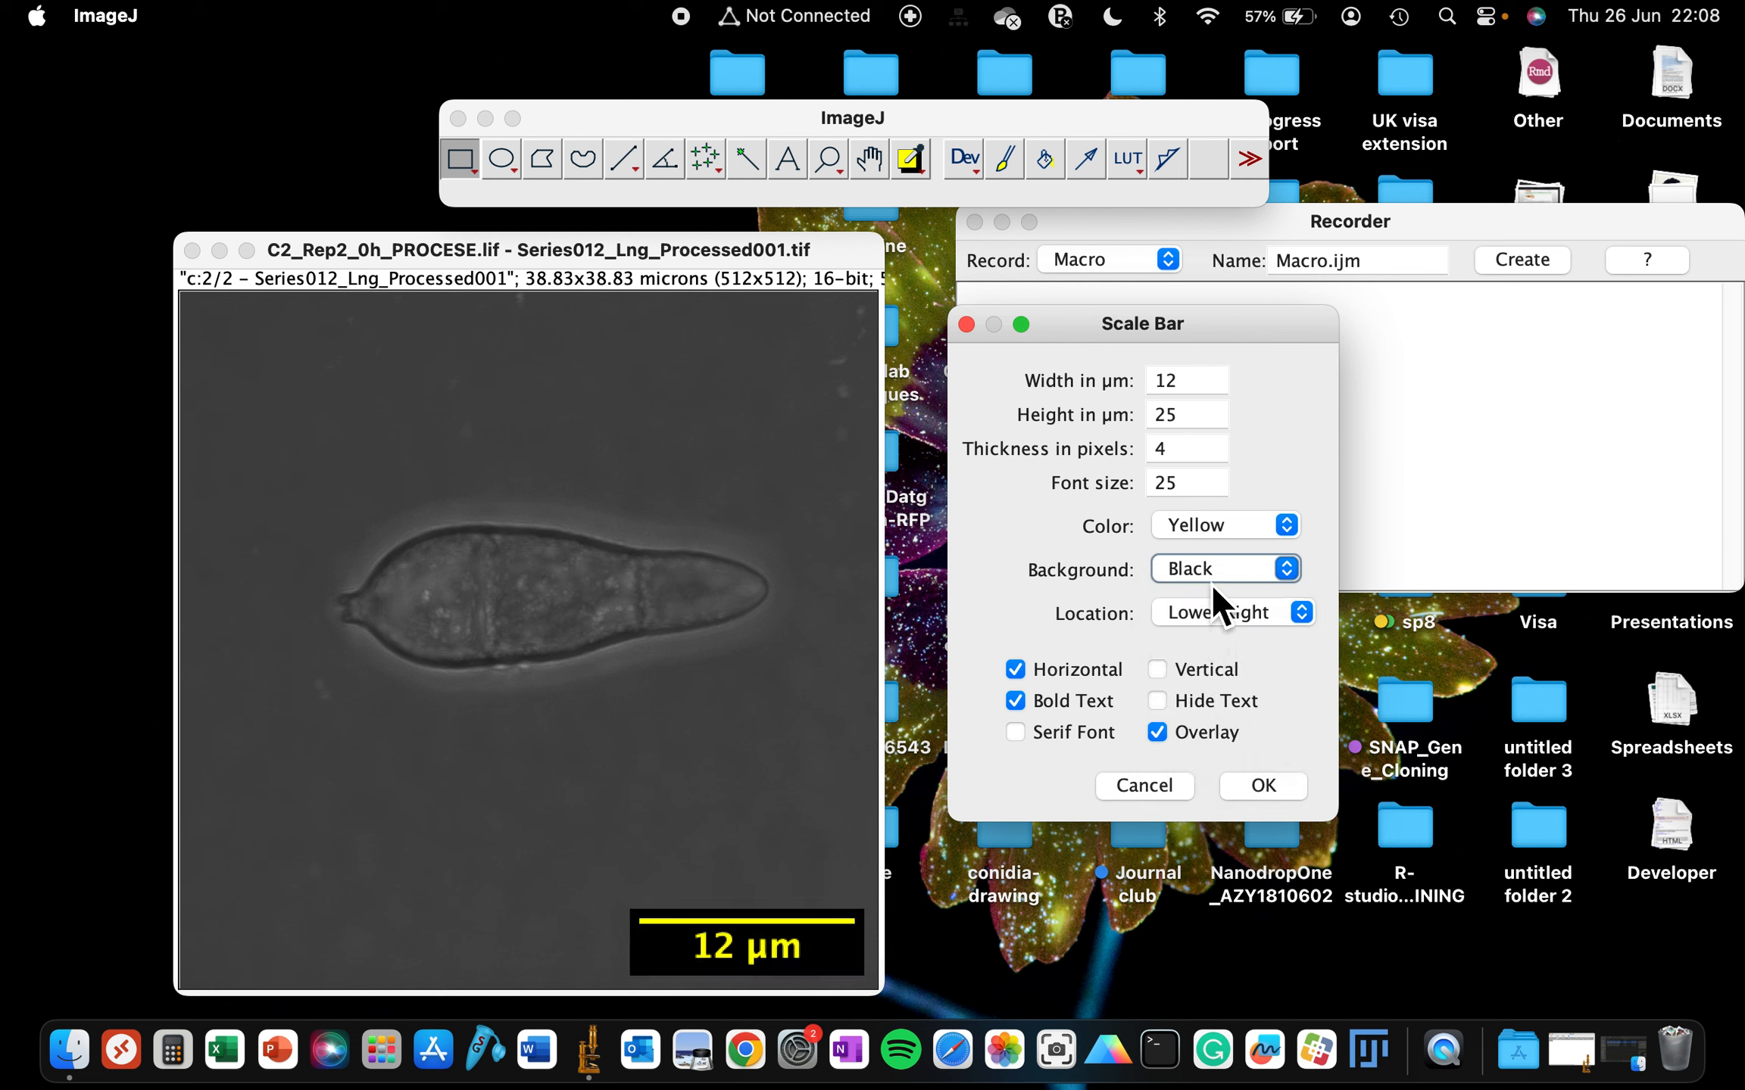
left_click(1210, 581)
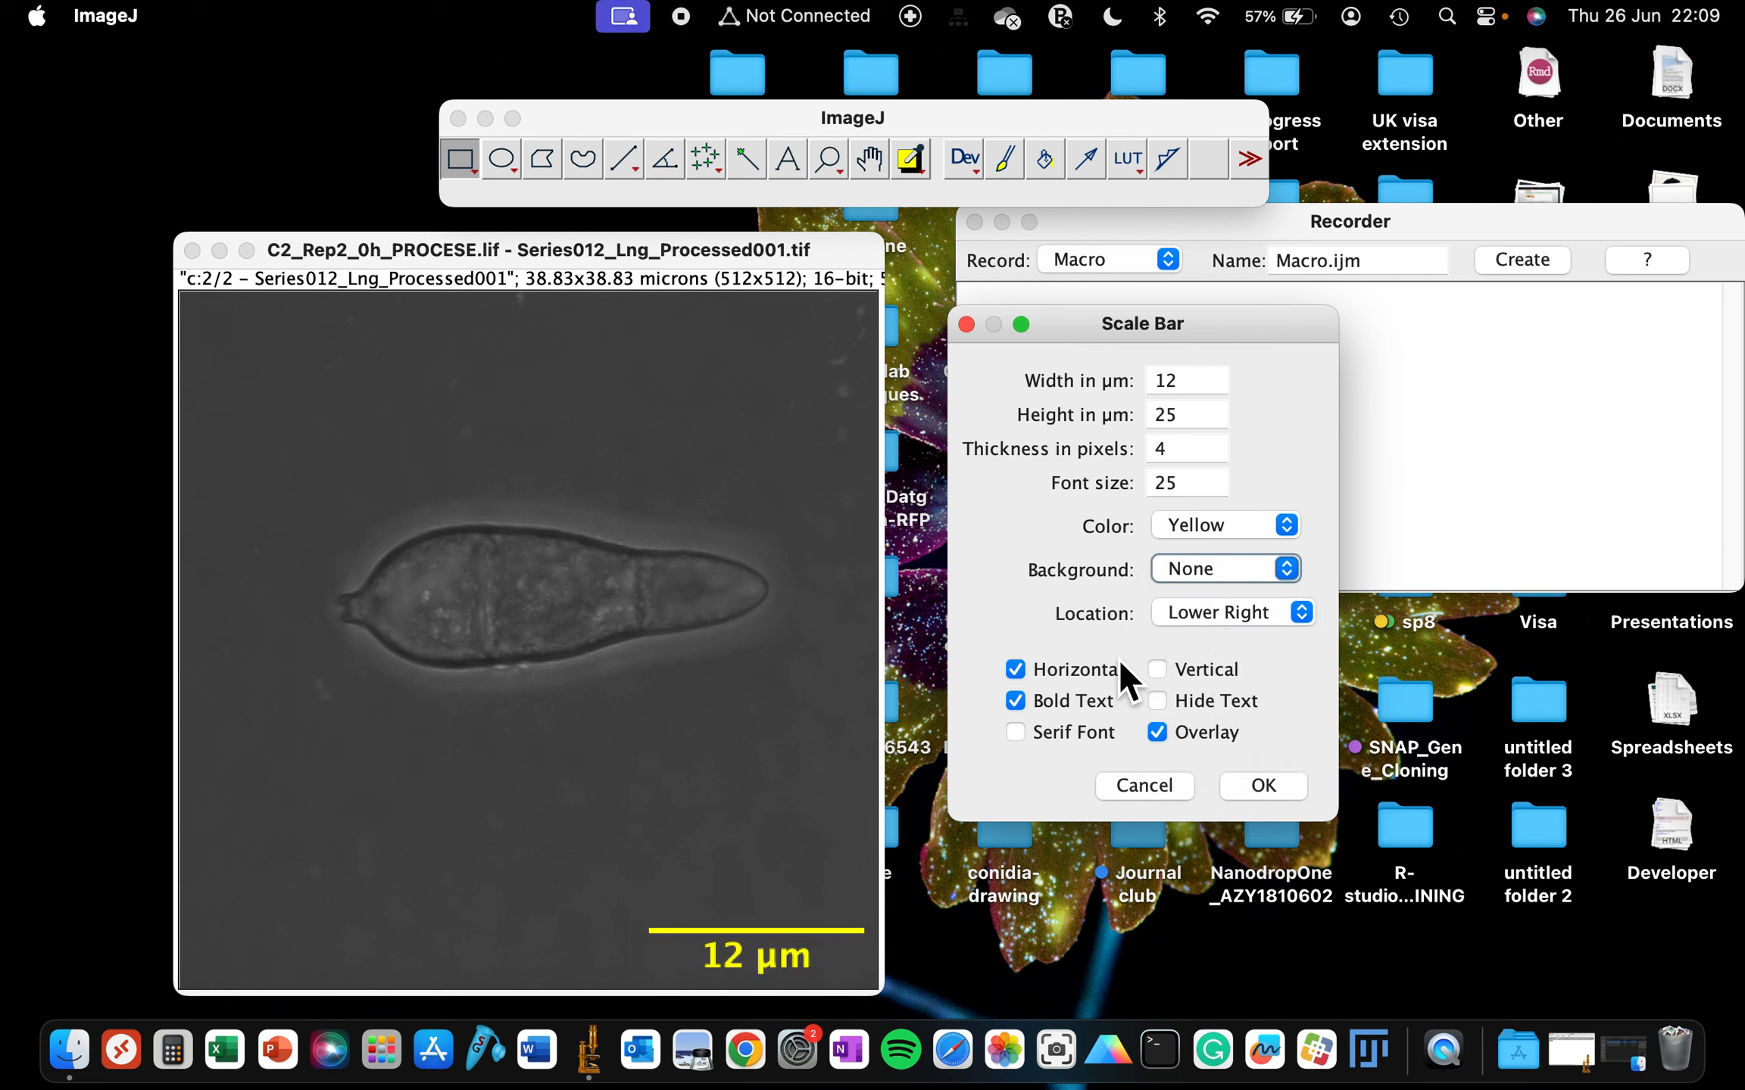
left_click(1261, 786)
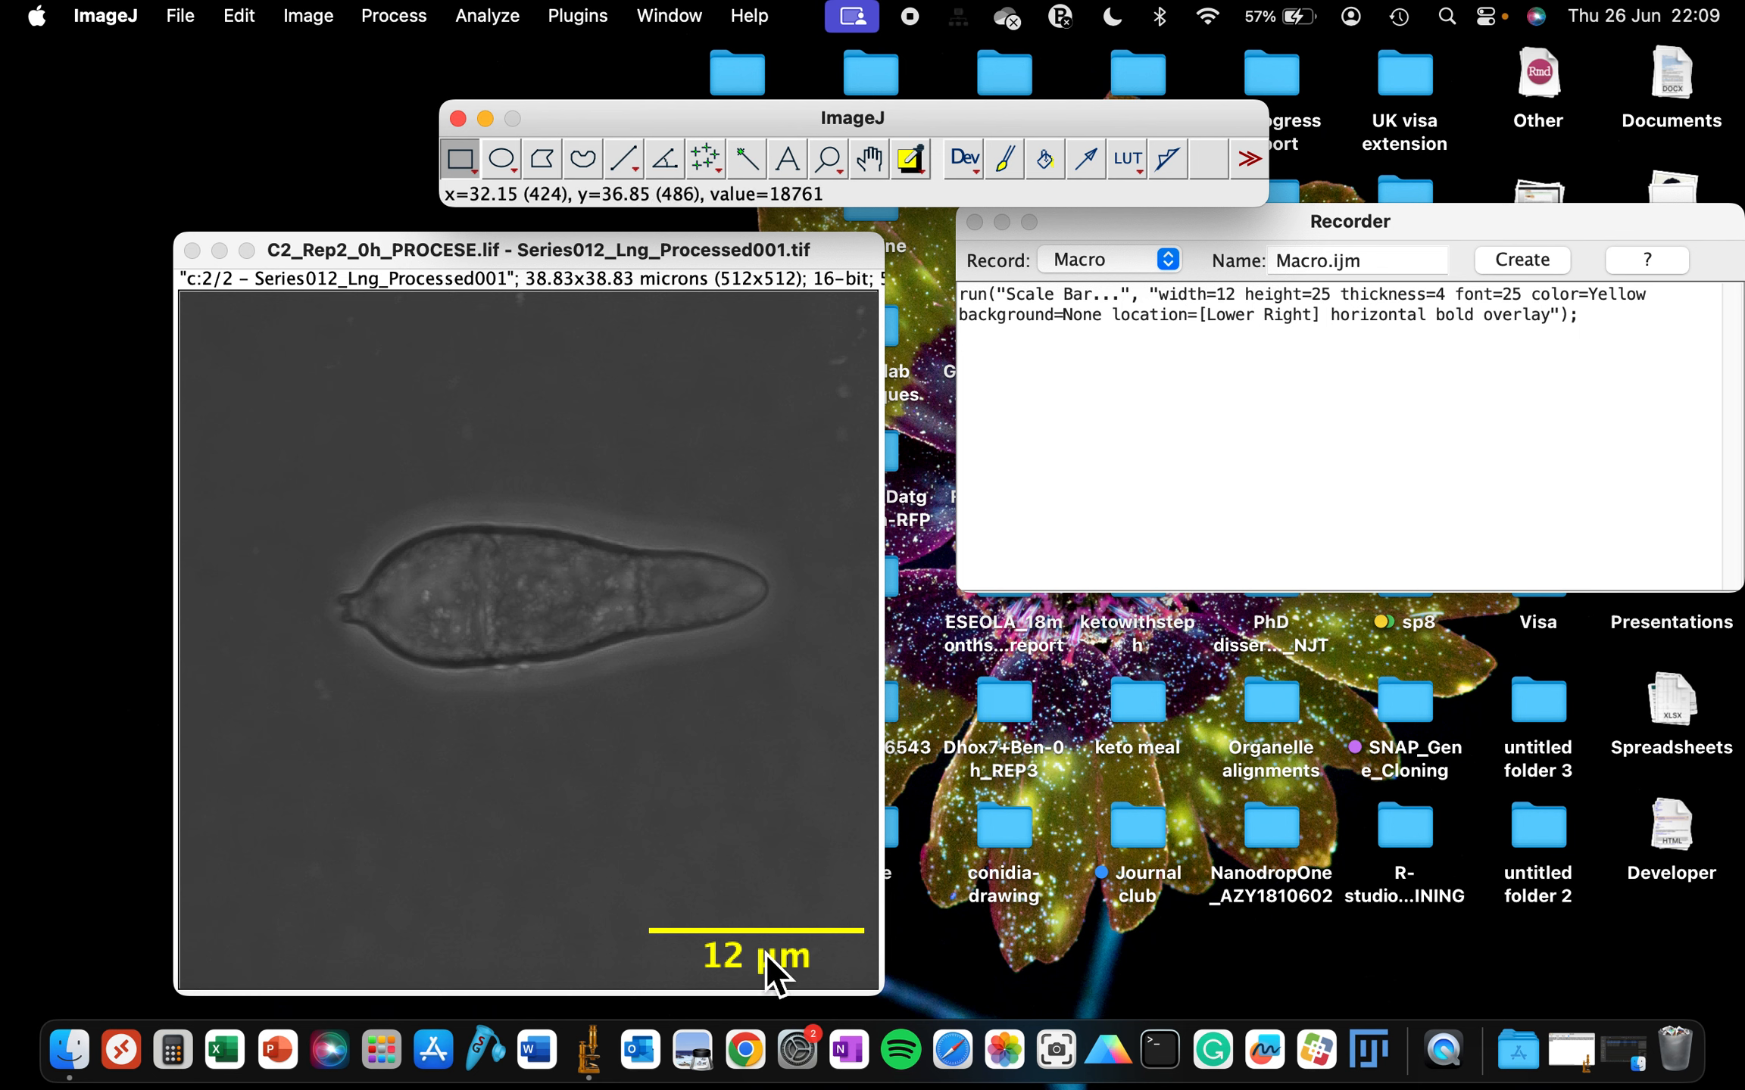
- Flatten the scale bar overlay into the image
left_click(320, 10)
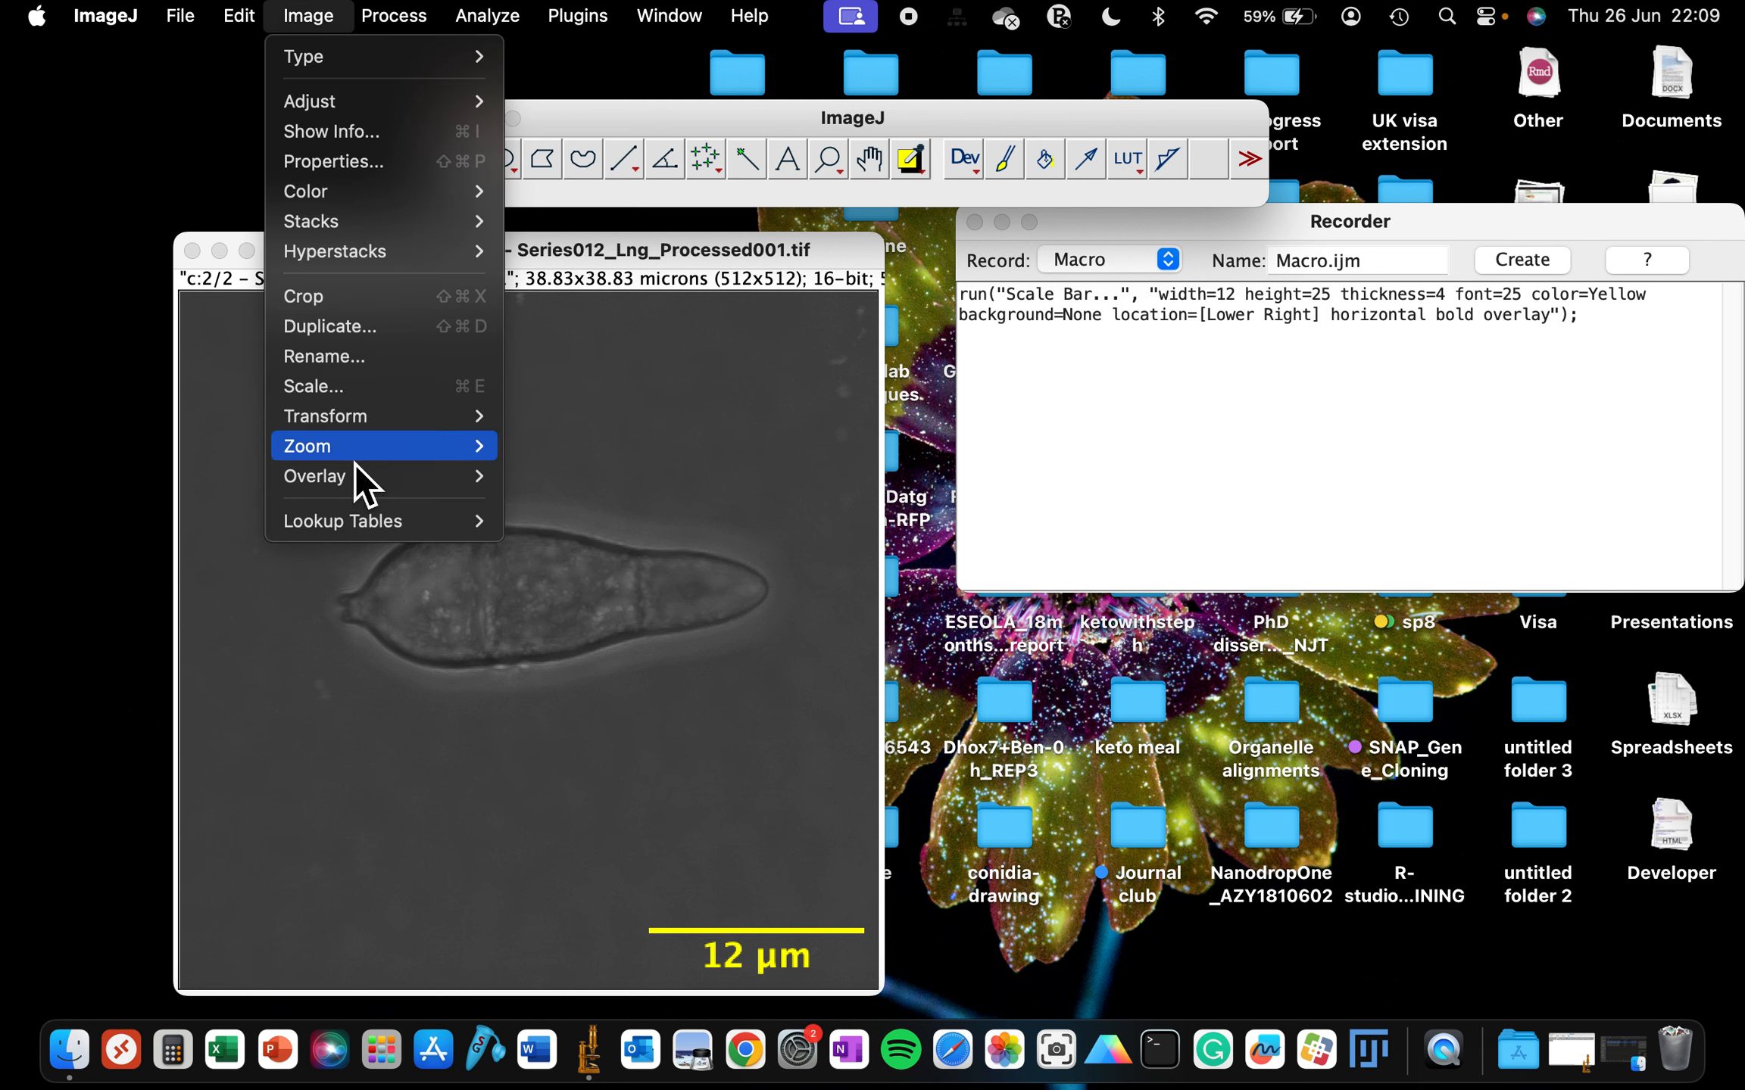
mouse_move(350, 477)
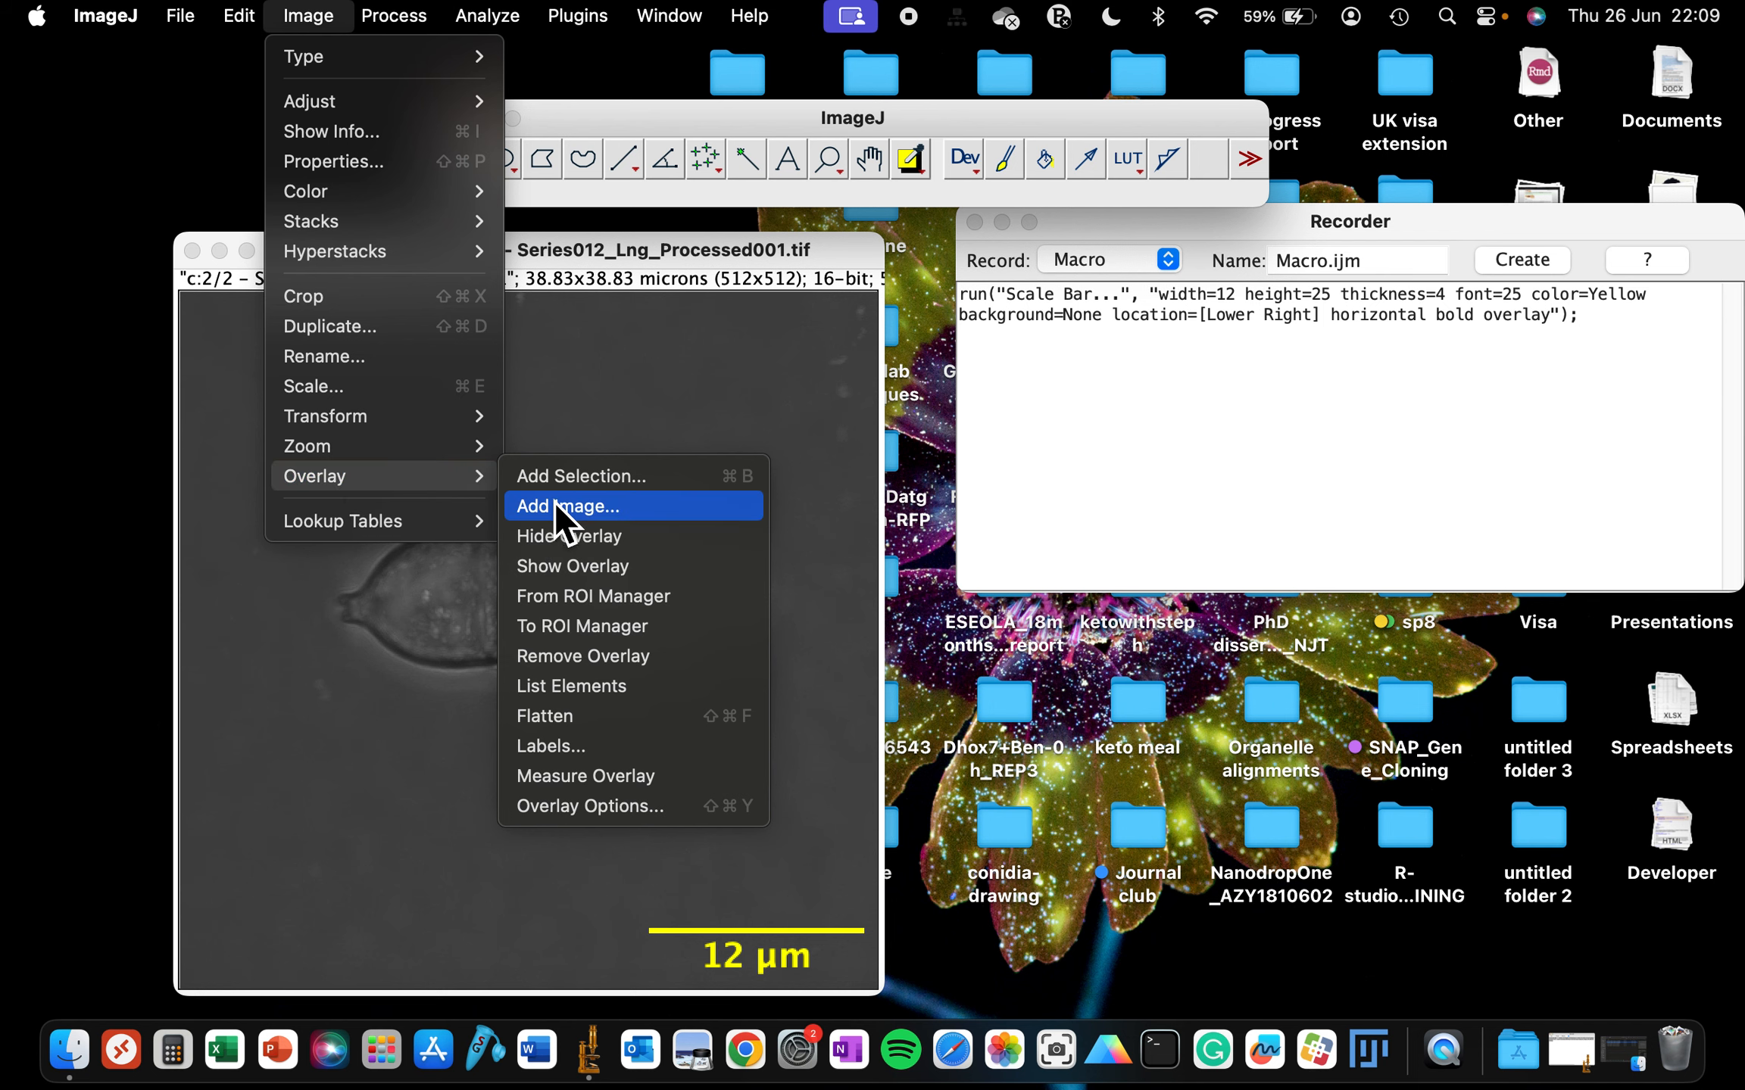
left_click(559, 723)
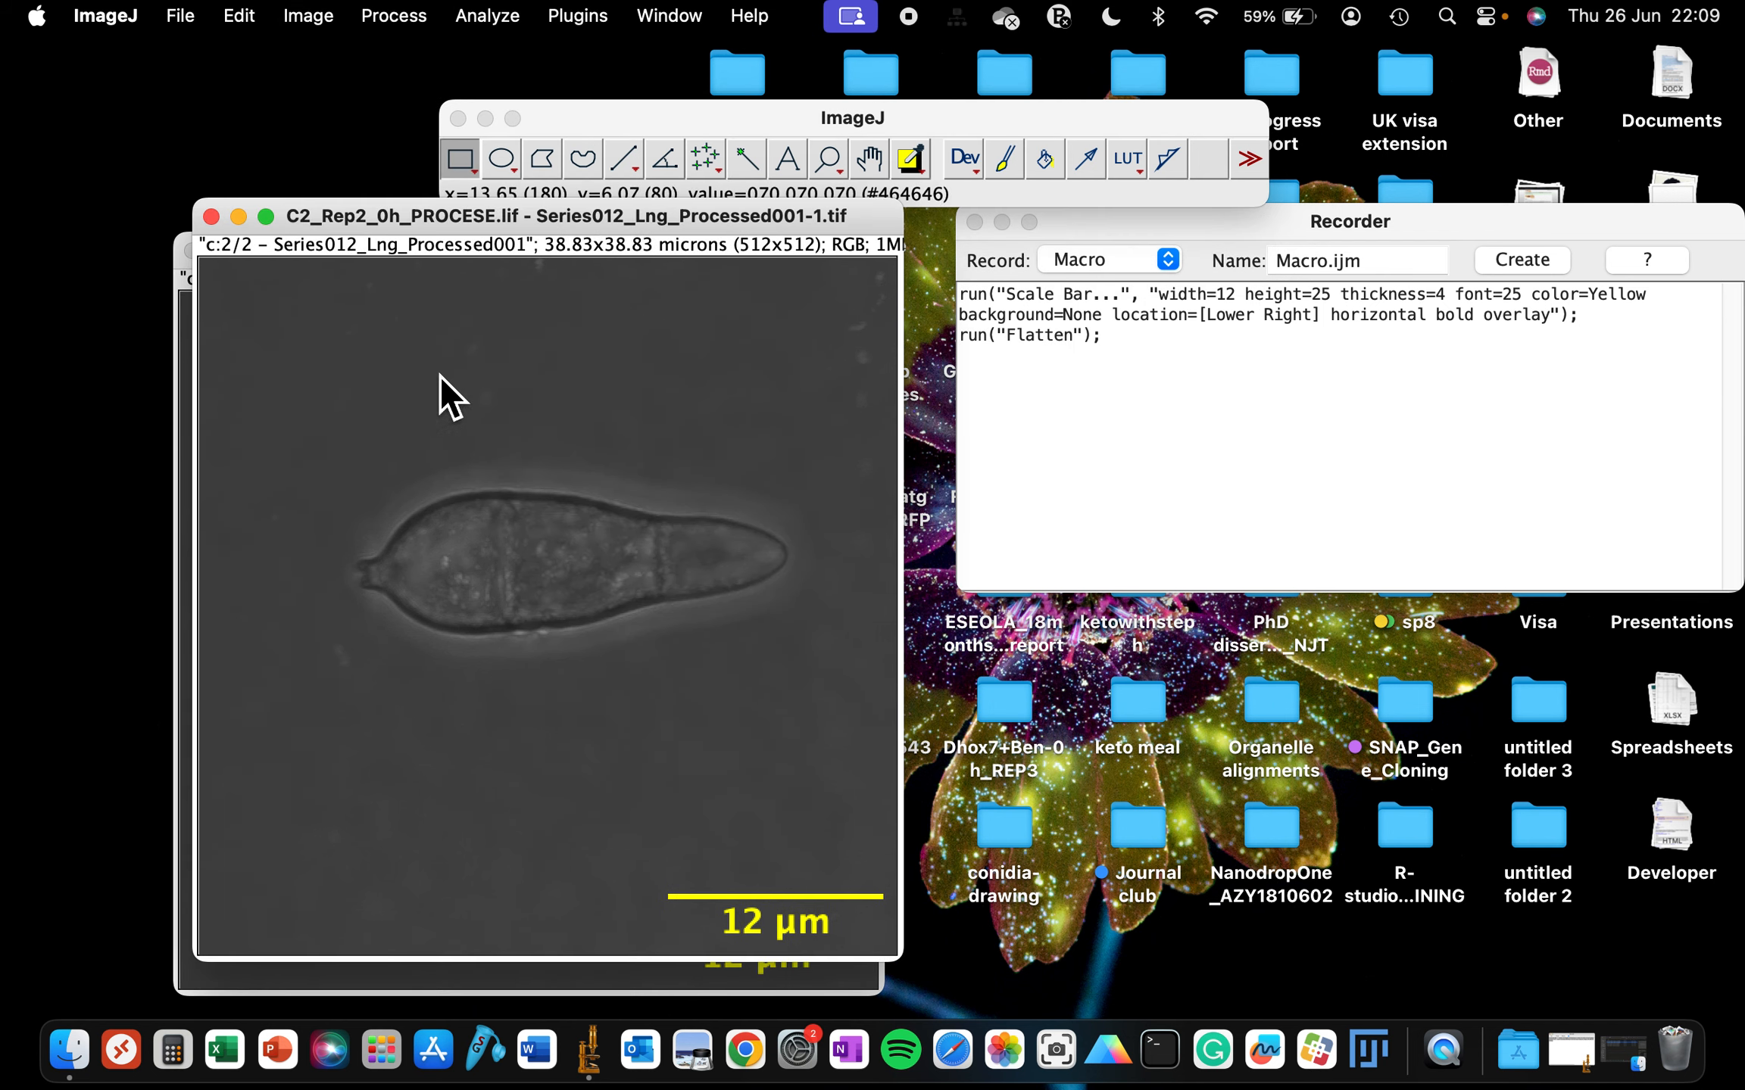
- Save the flattened image as a TIFF named testrun in the Tutorial/scale today folder
left_click(193, 22)
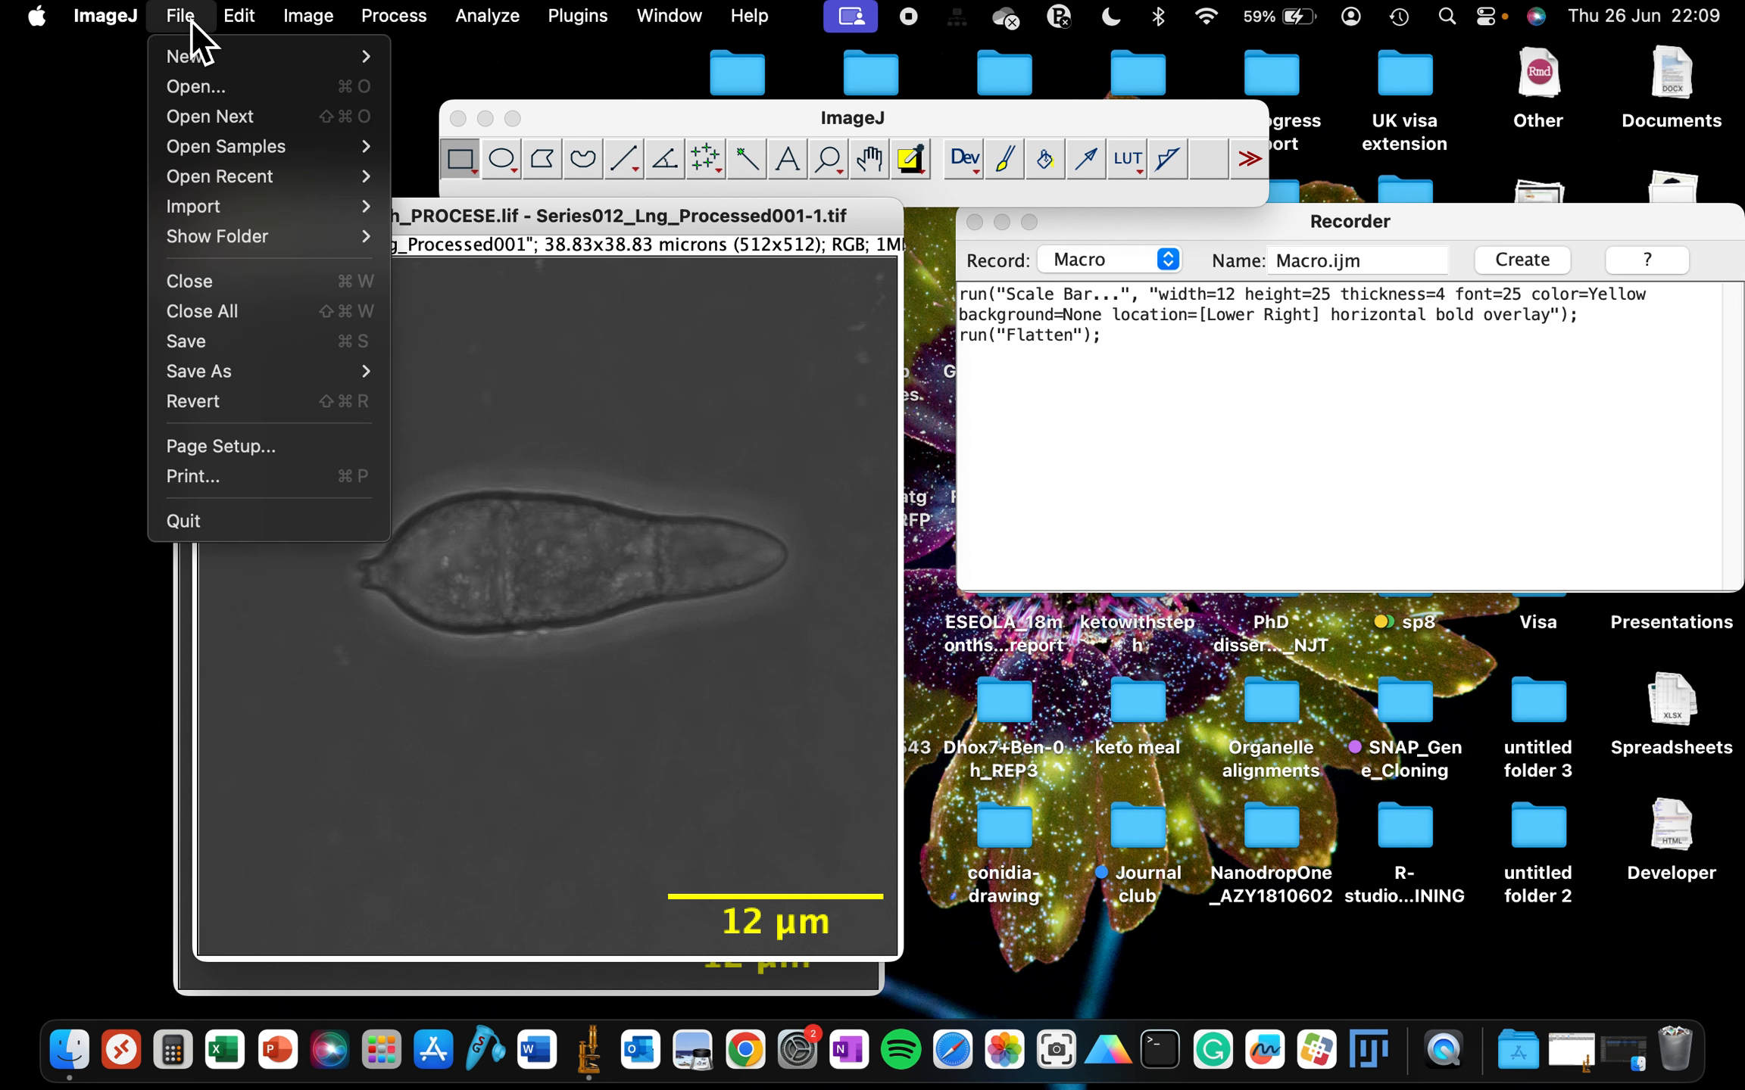
mouse_move(252, 371)
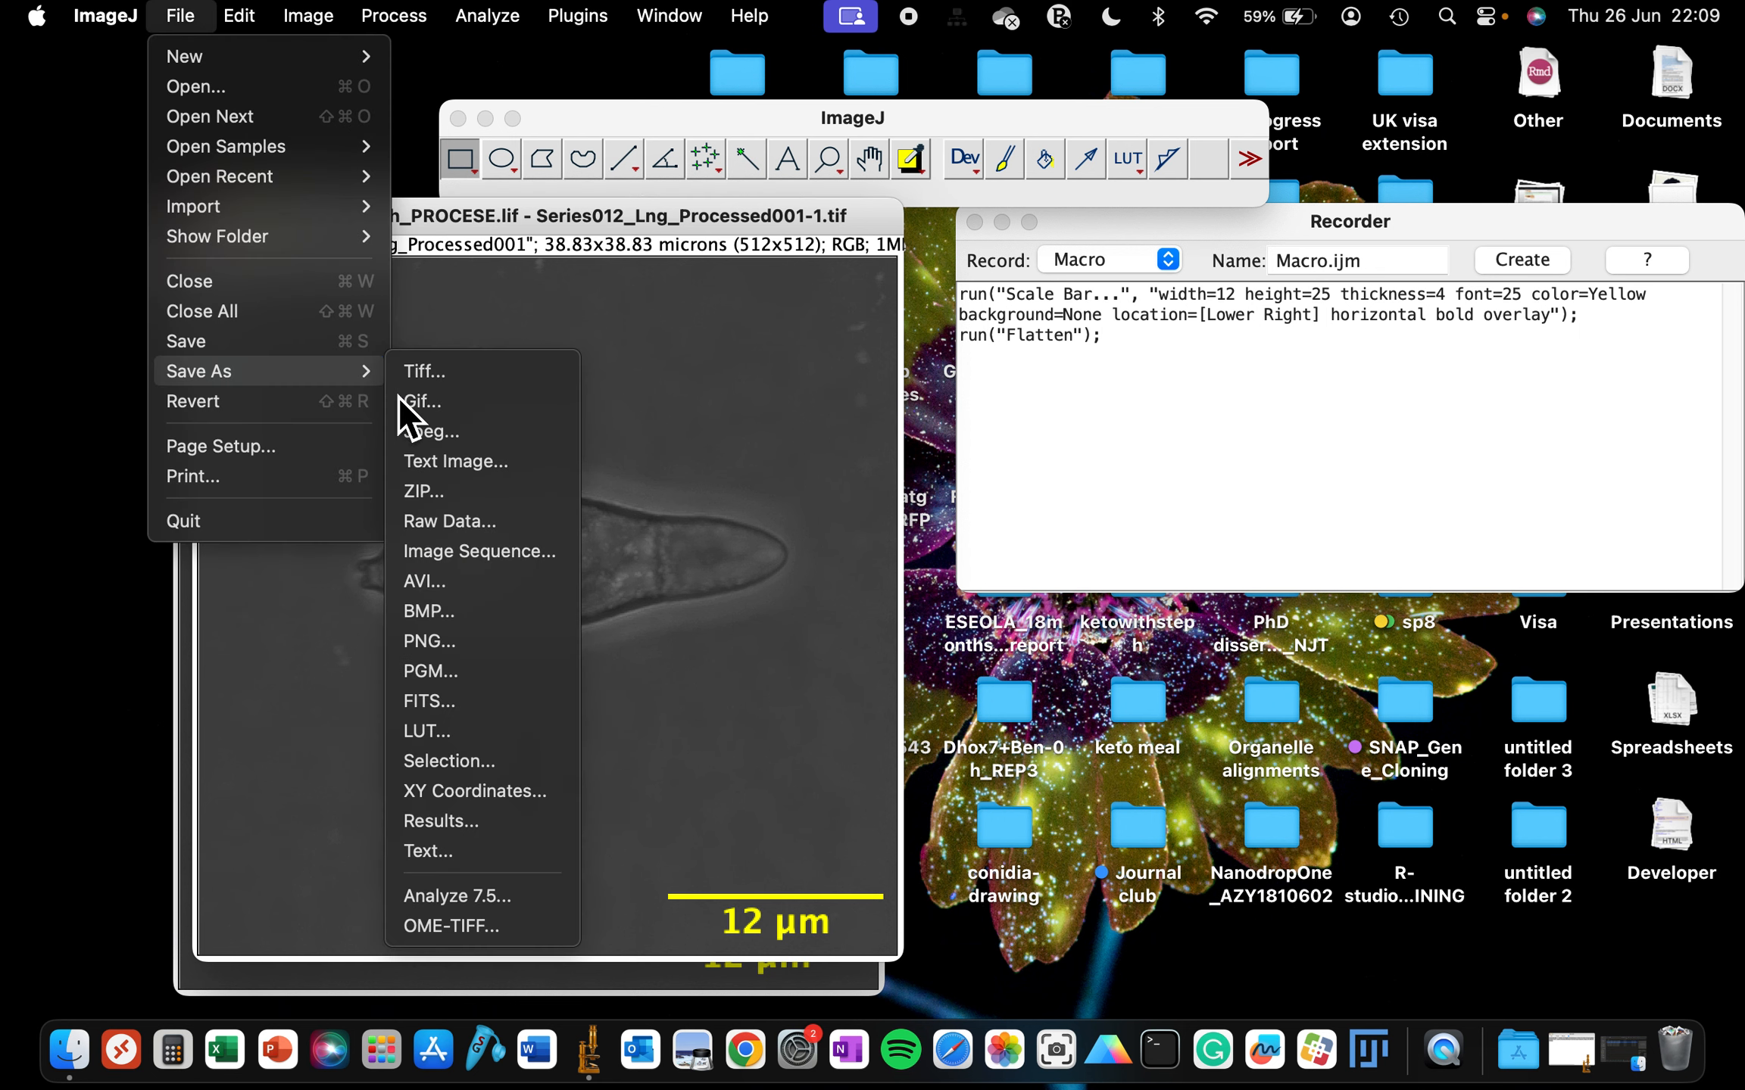
left_click(431, 383)
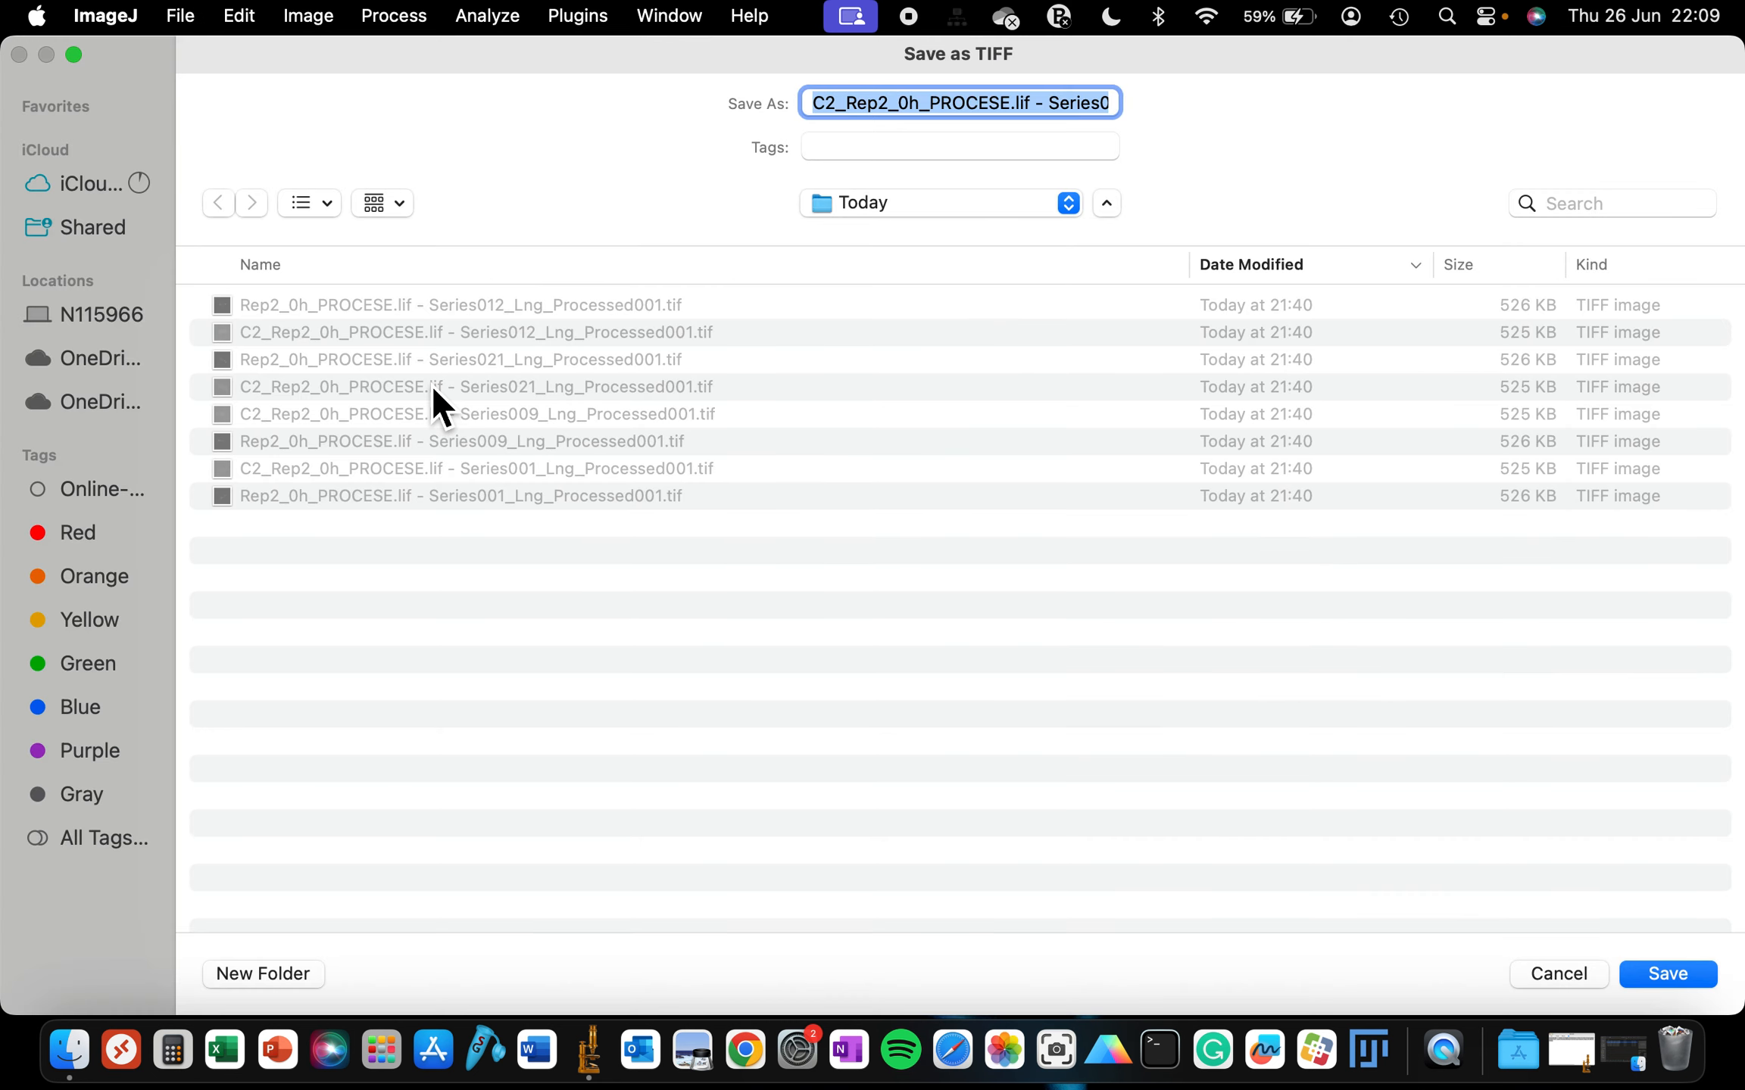
left_click(843, 203)
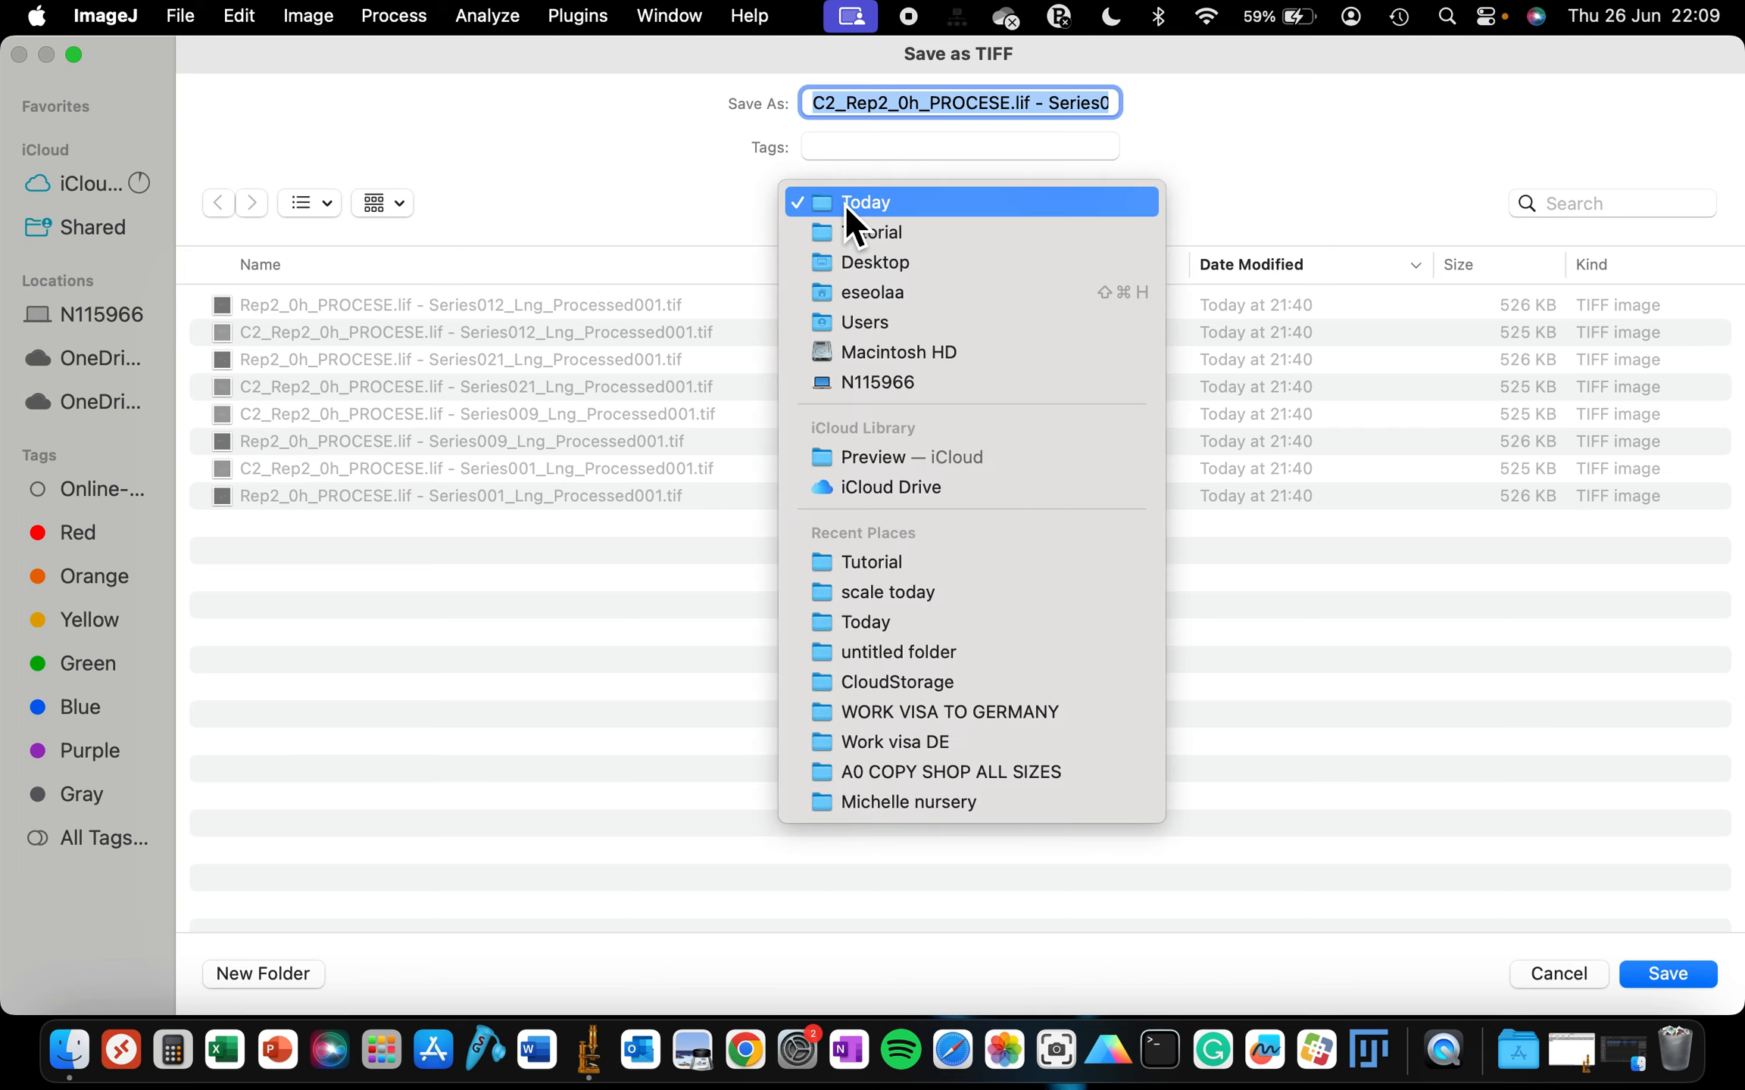
left_click(845, 234)
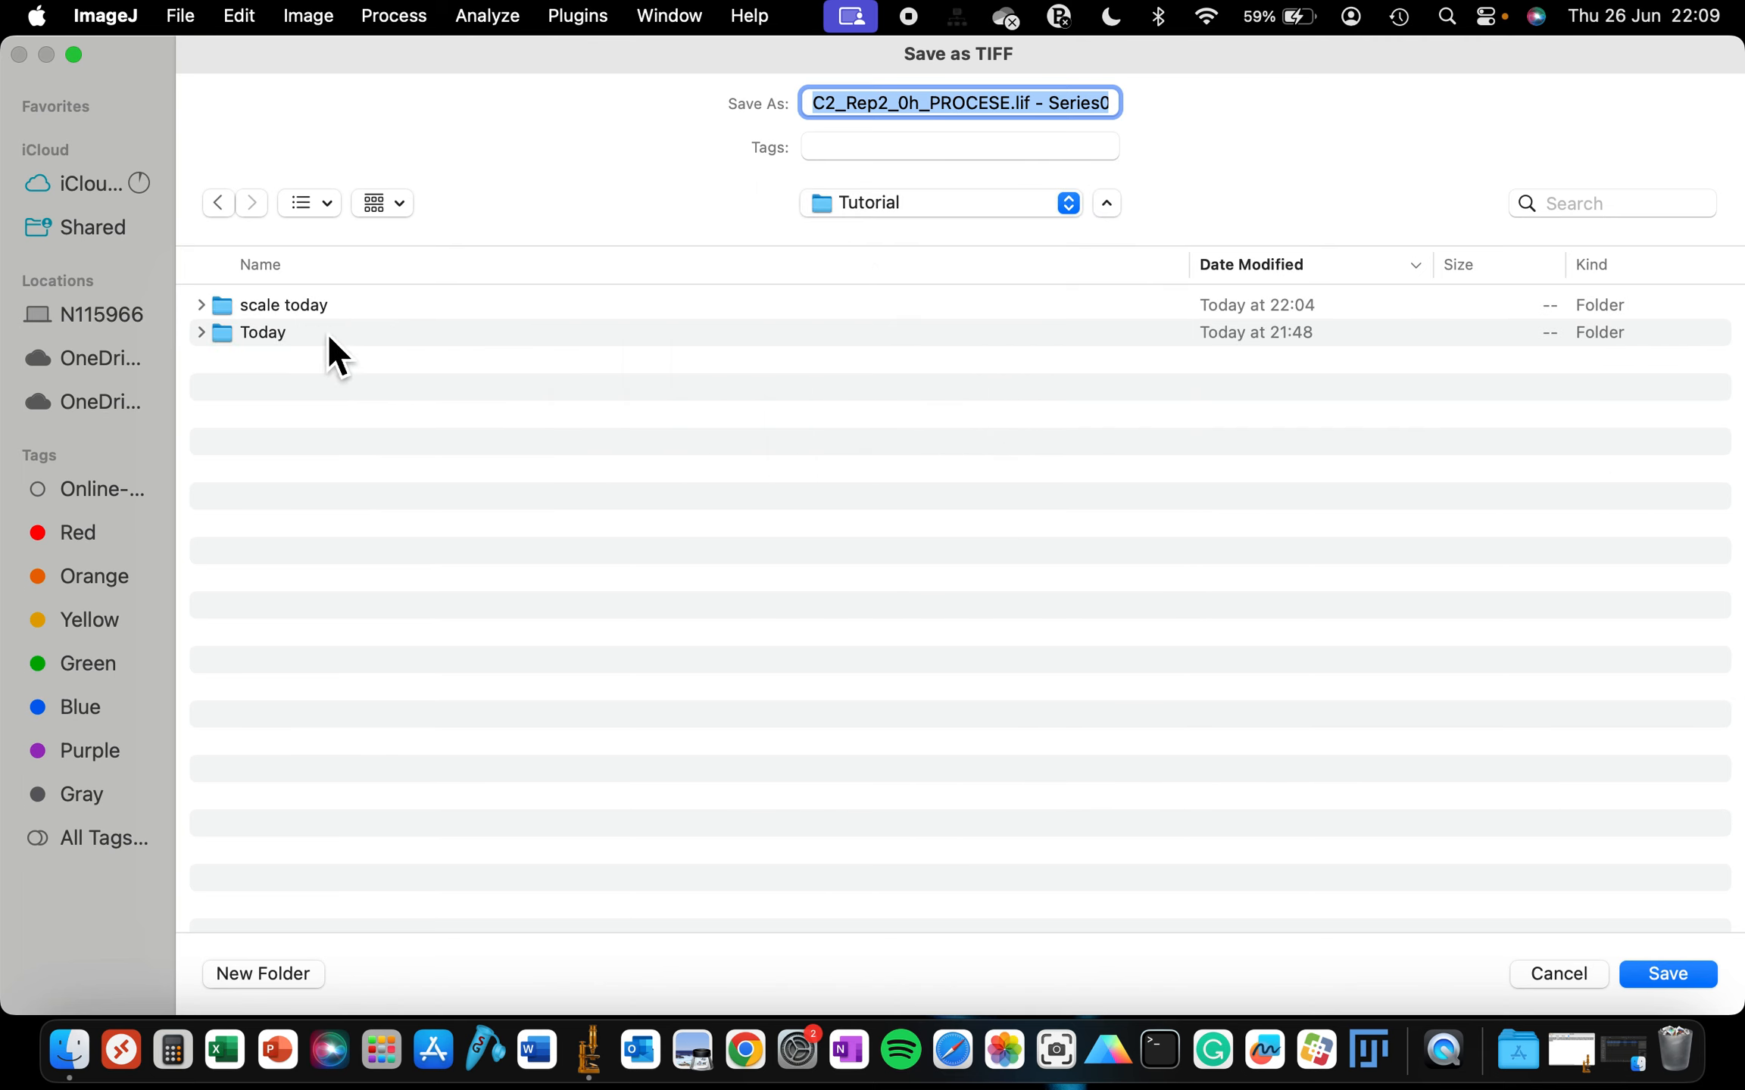
left_click(307, 310)
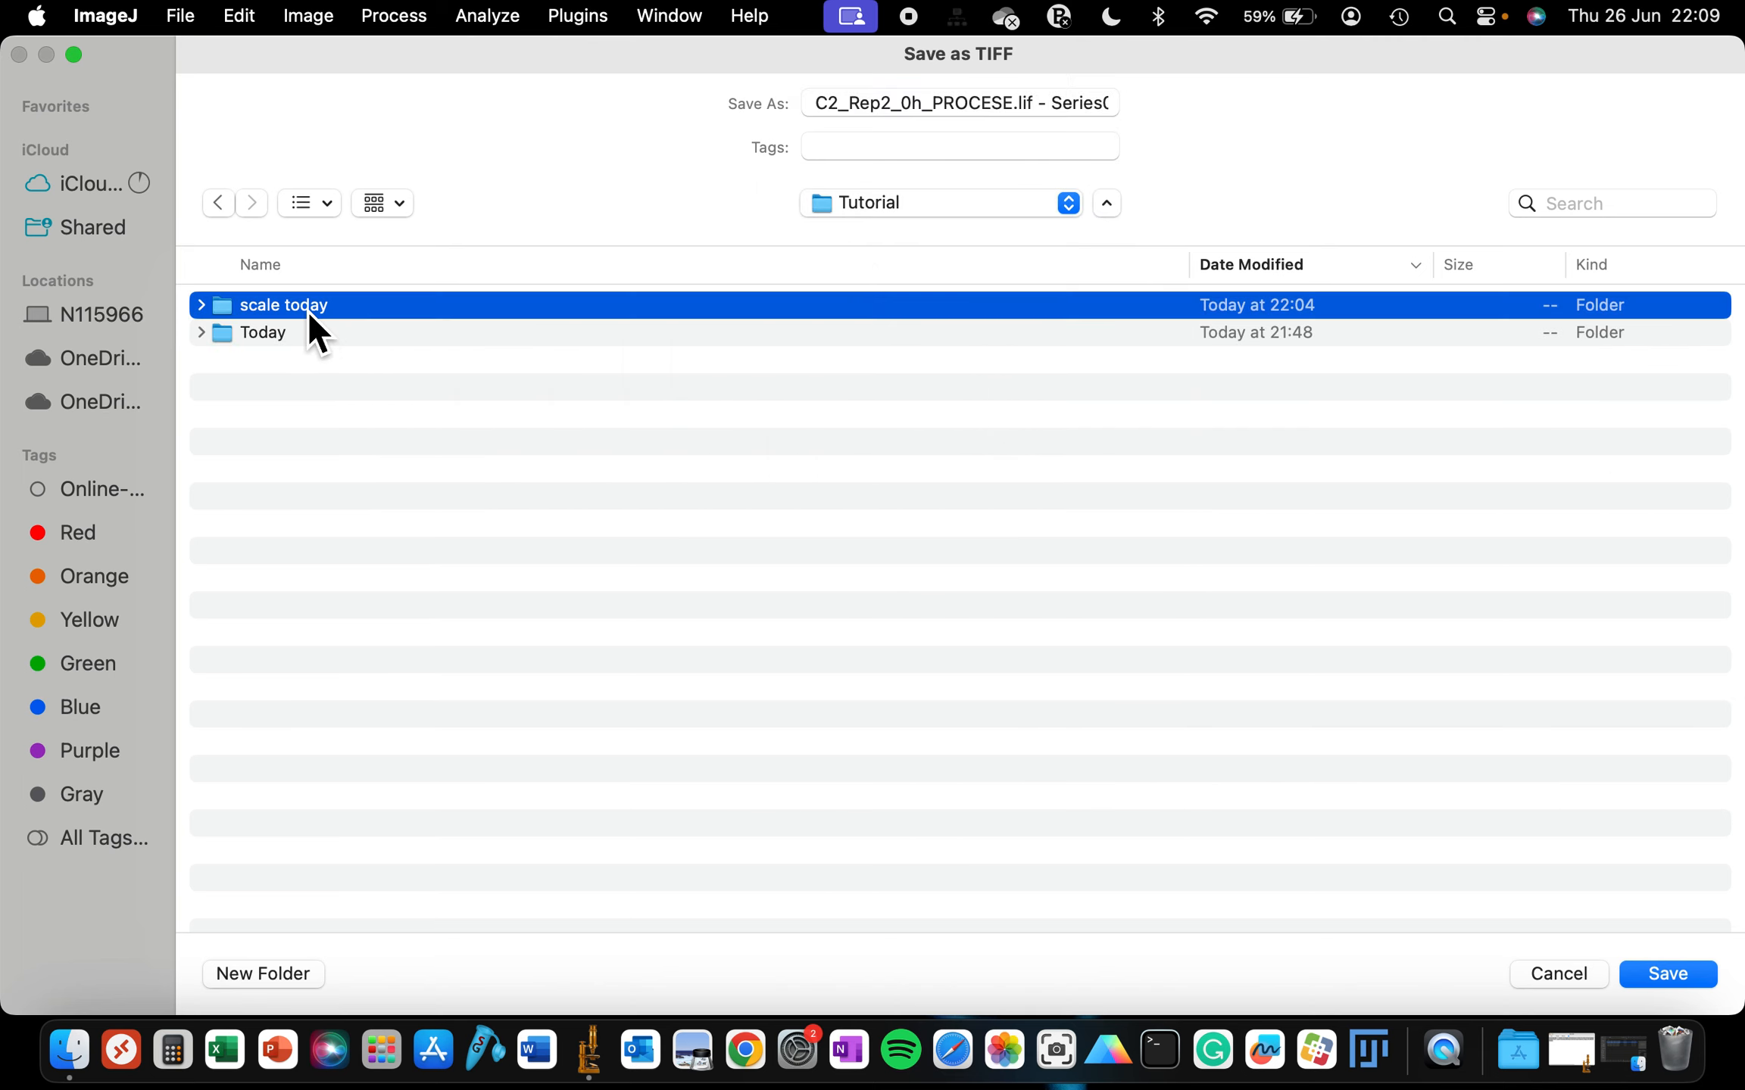
double_click(306, 309)
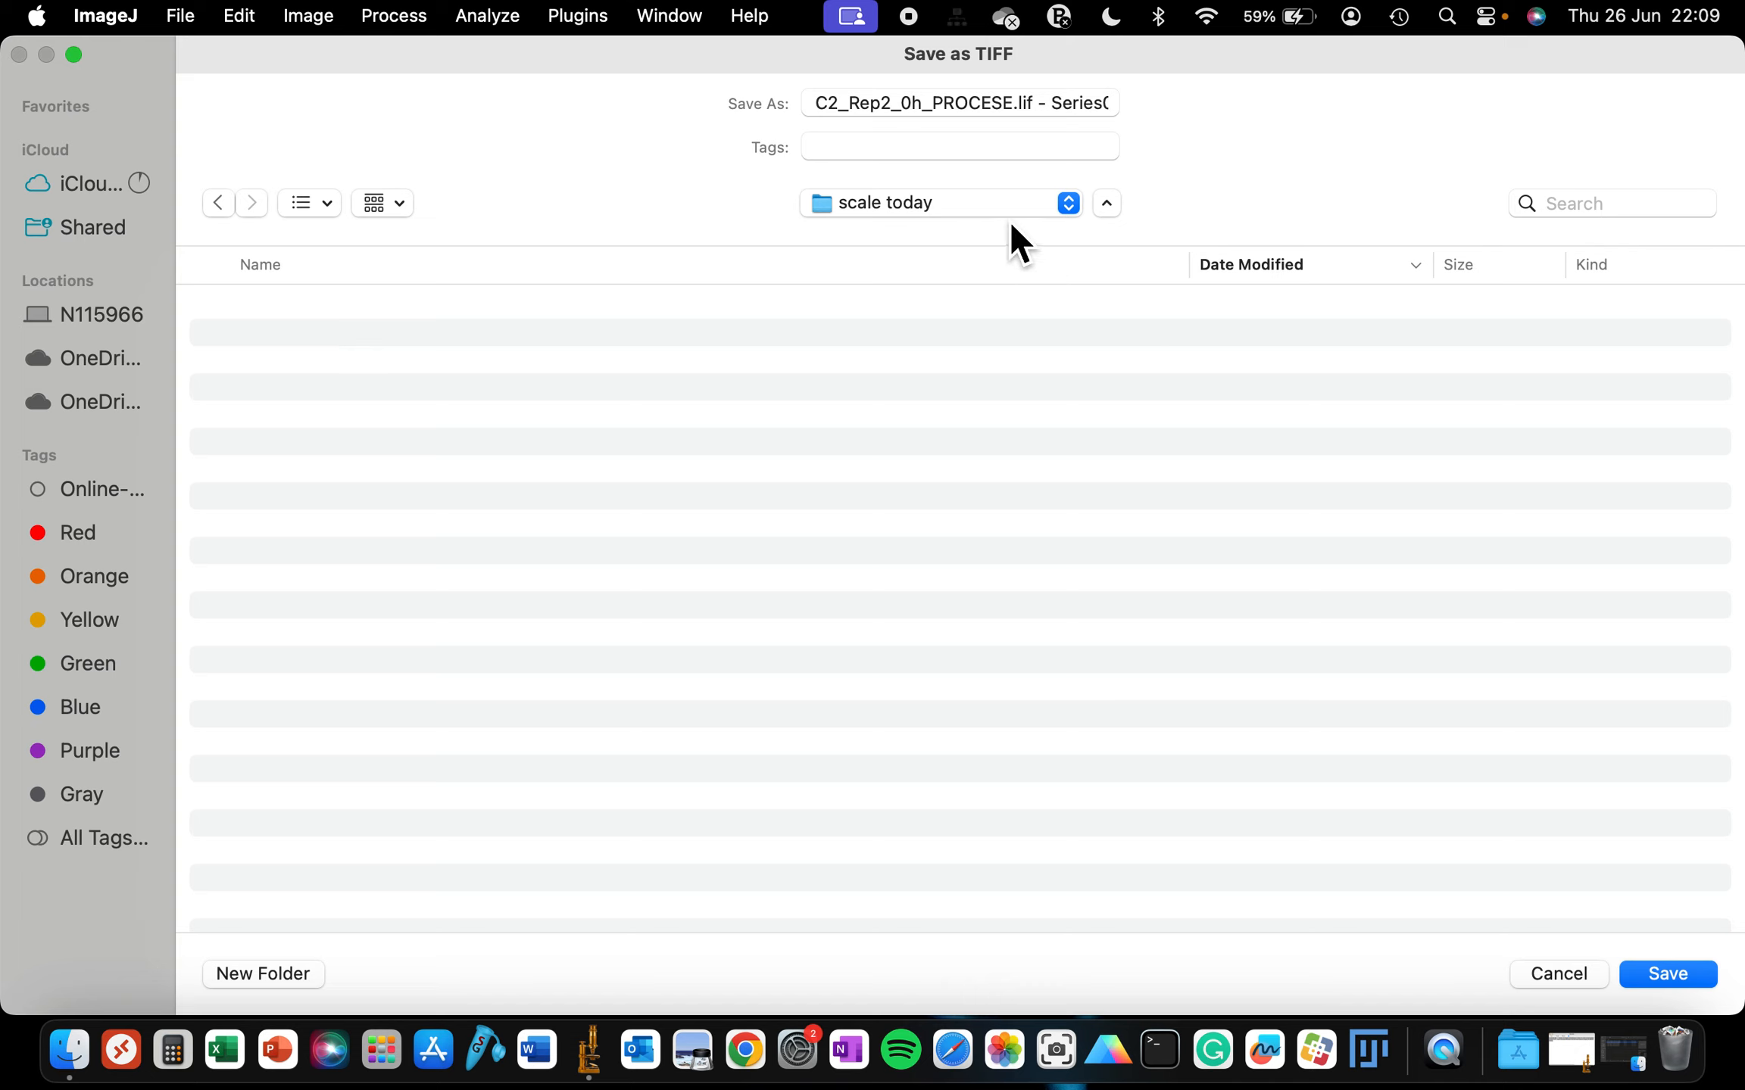
left_click(1029, 106)
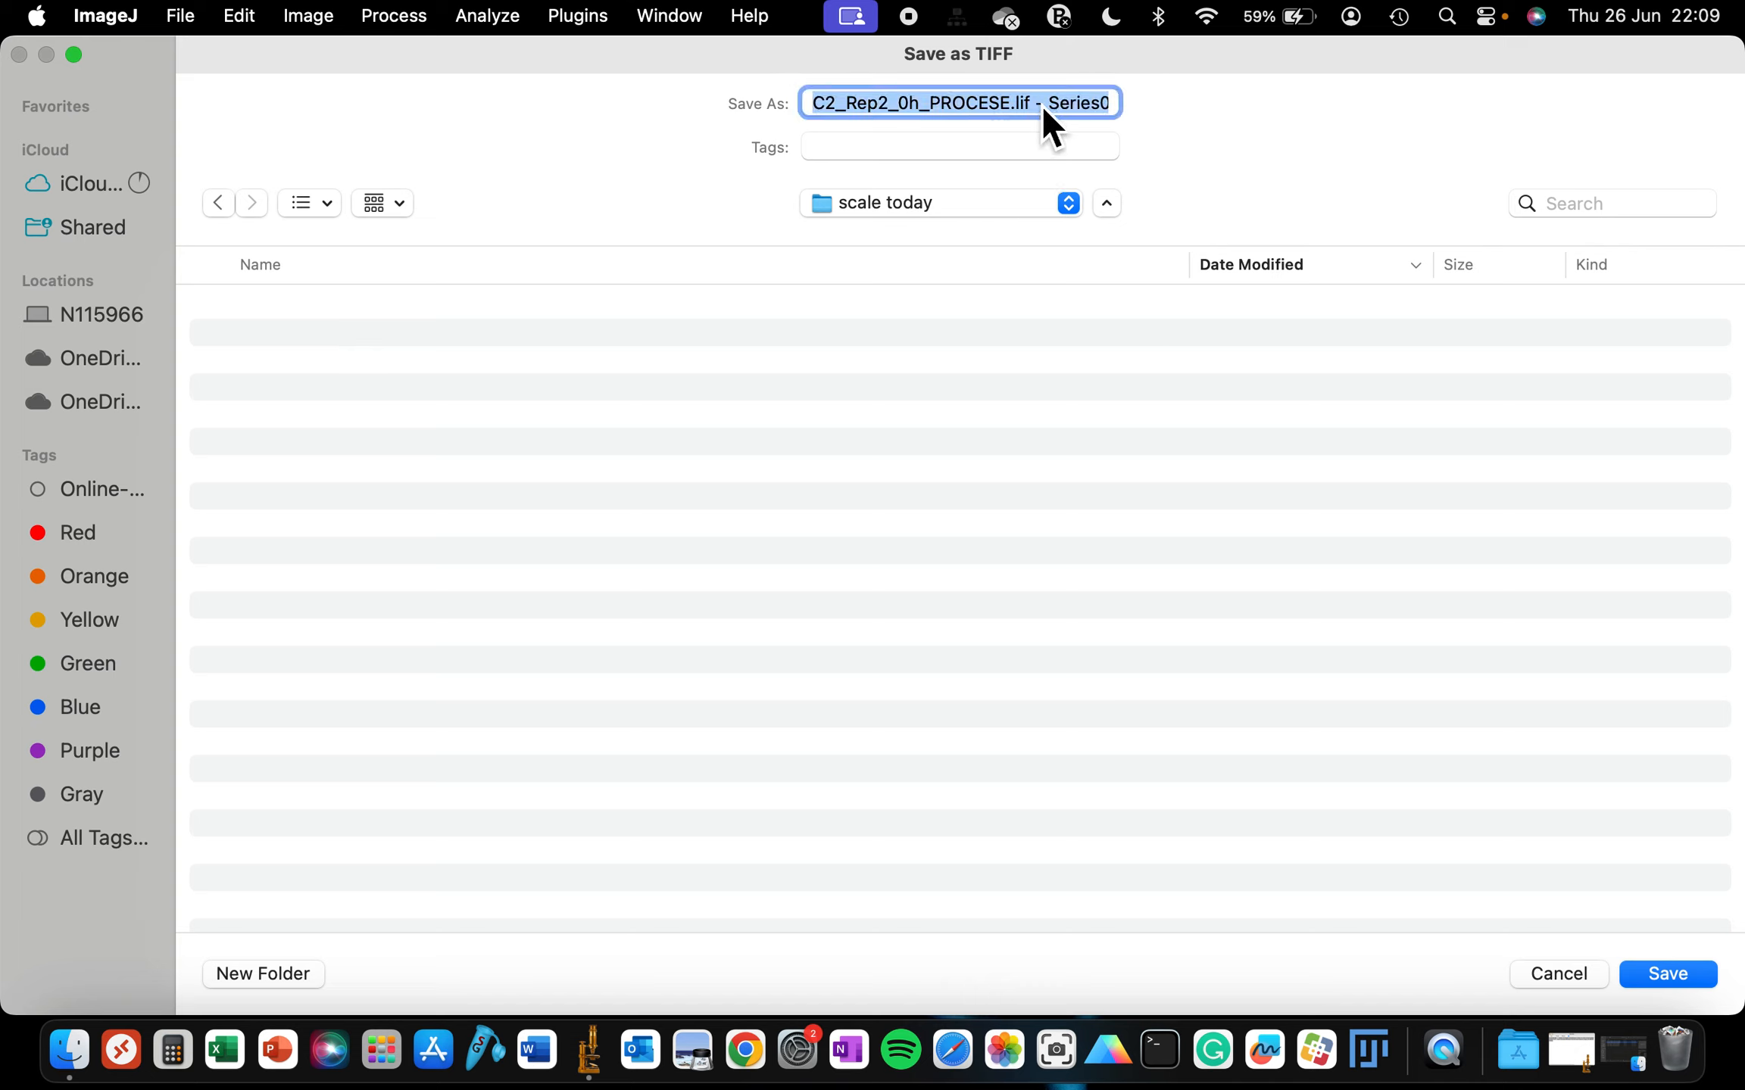
type("tes")
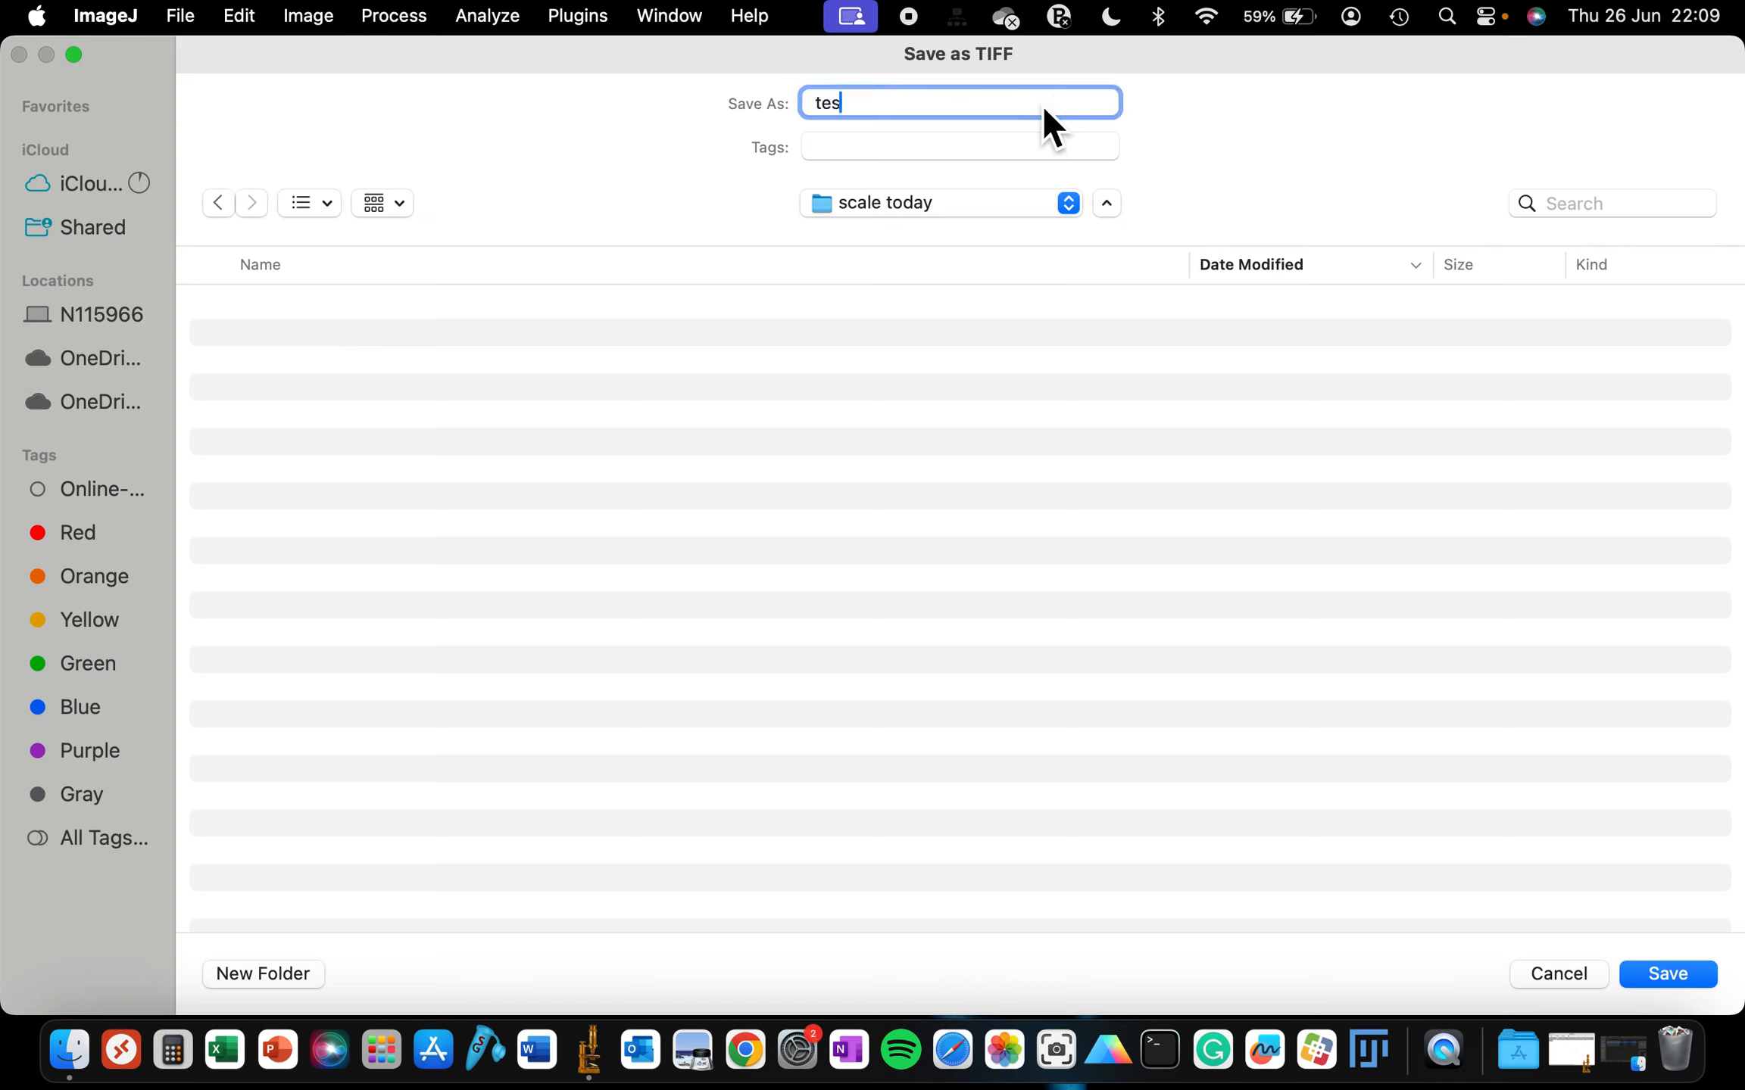
type("trun")
left_click(1690, 981)
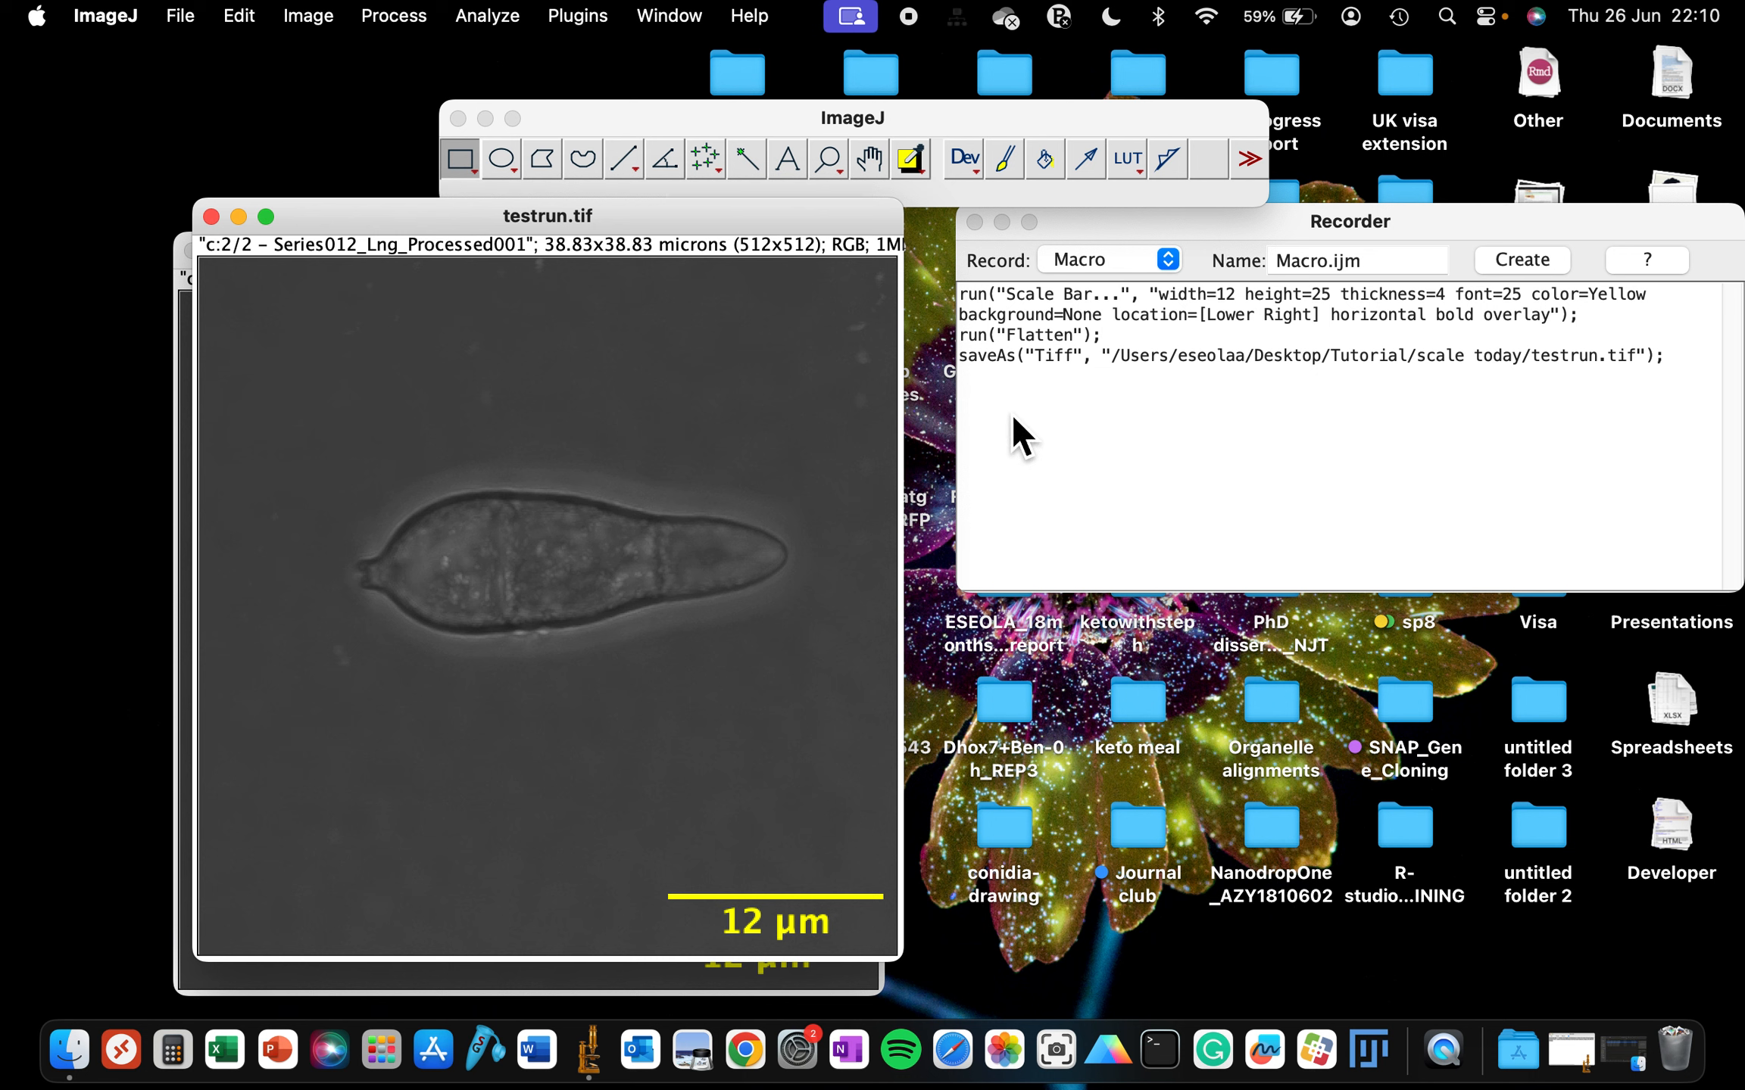
- Select all recorded commands and create a macro from them in the macro editor
left_click_drag(1004, 378, 958, 303)
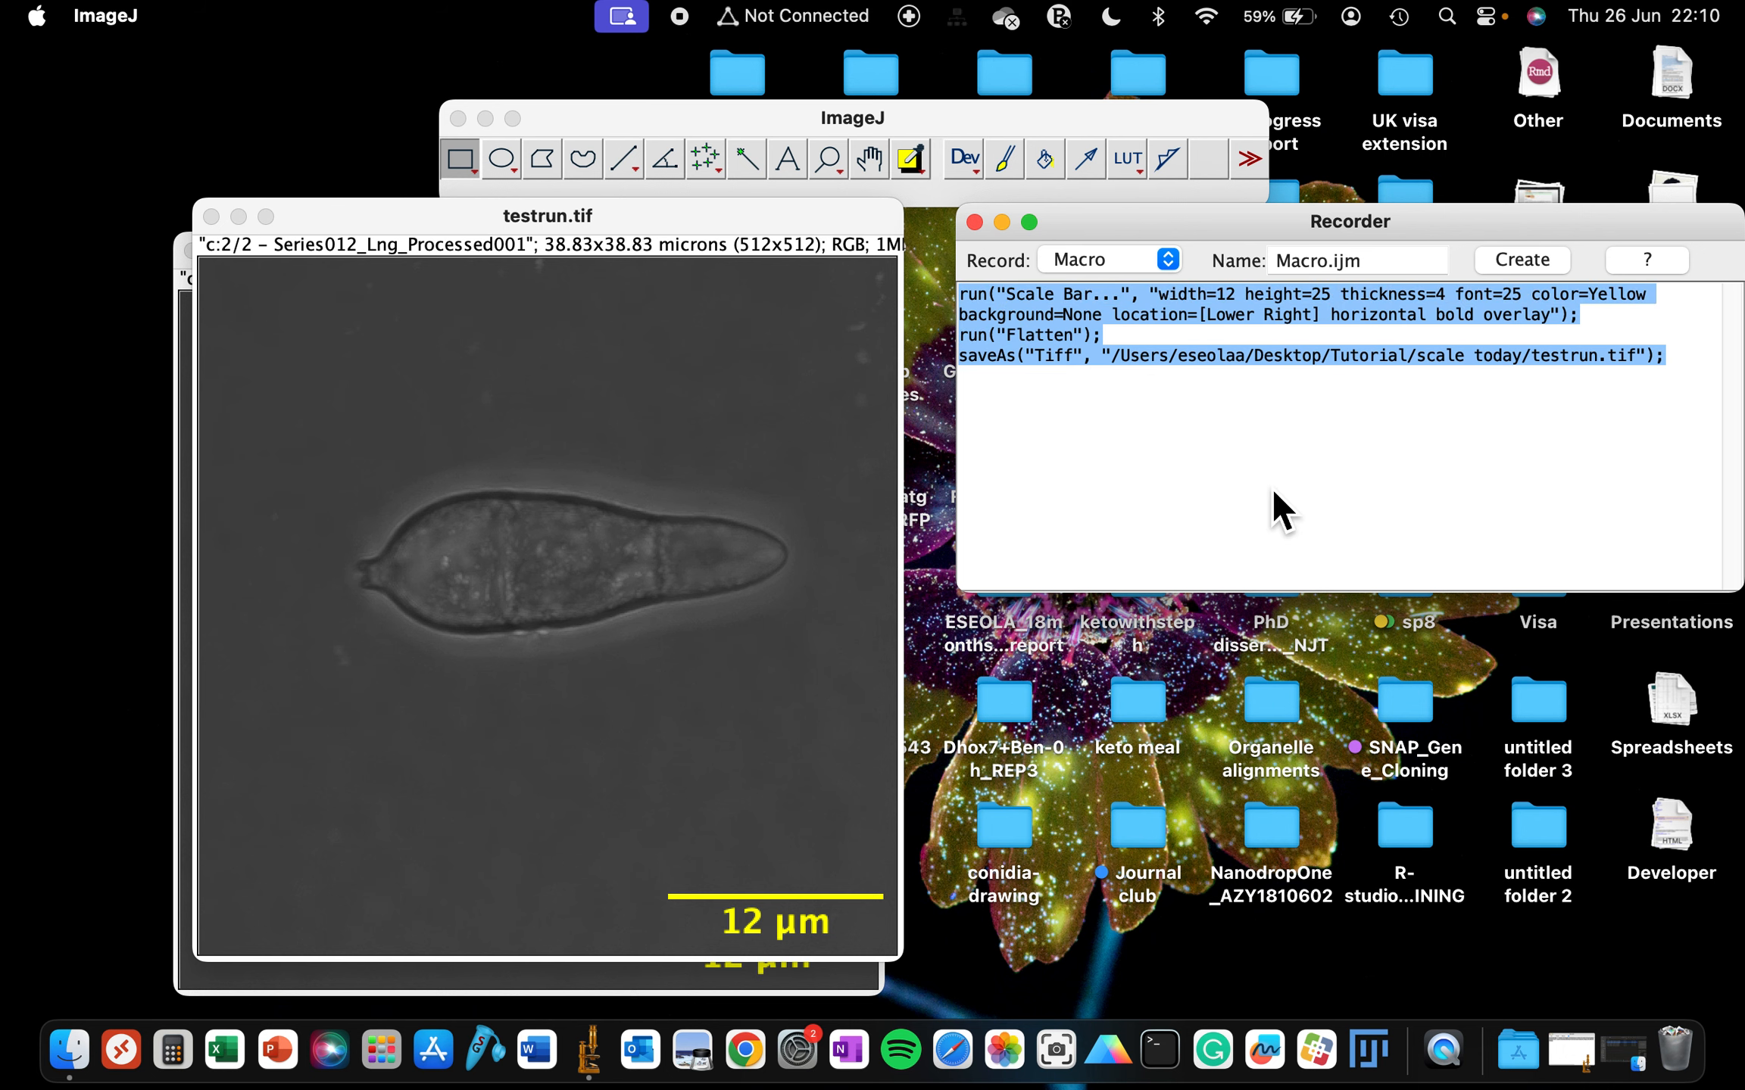
left_click(1502, 271)
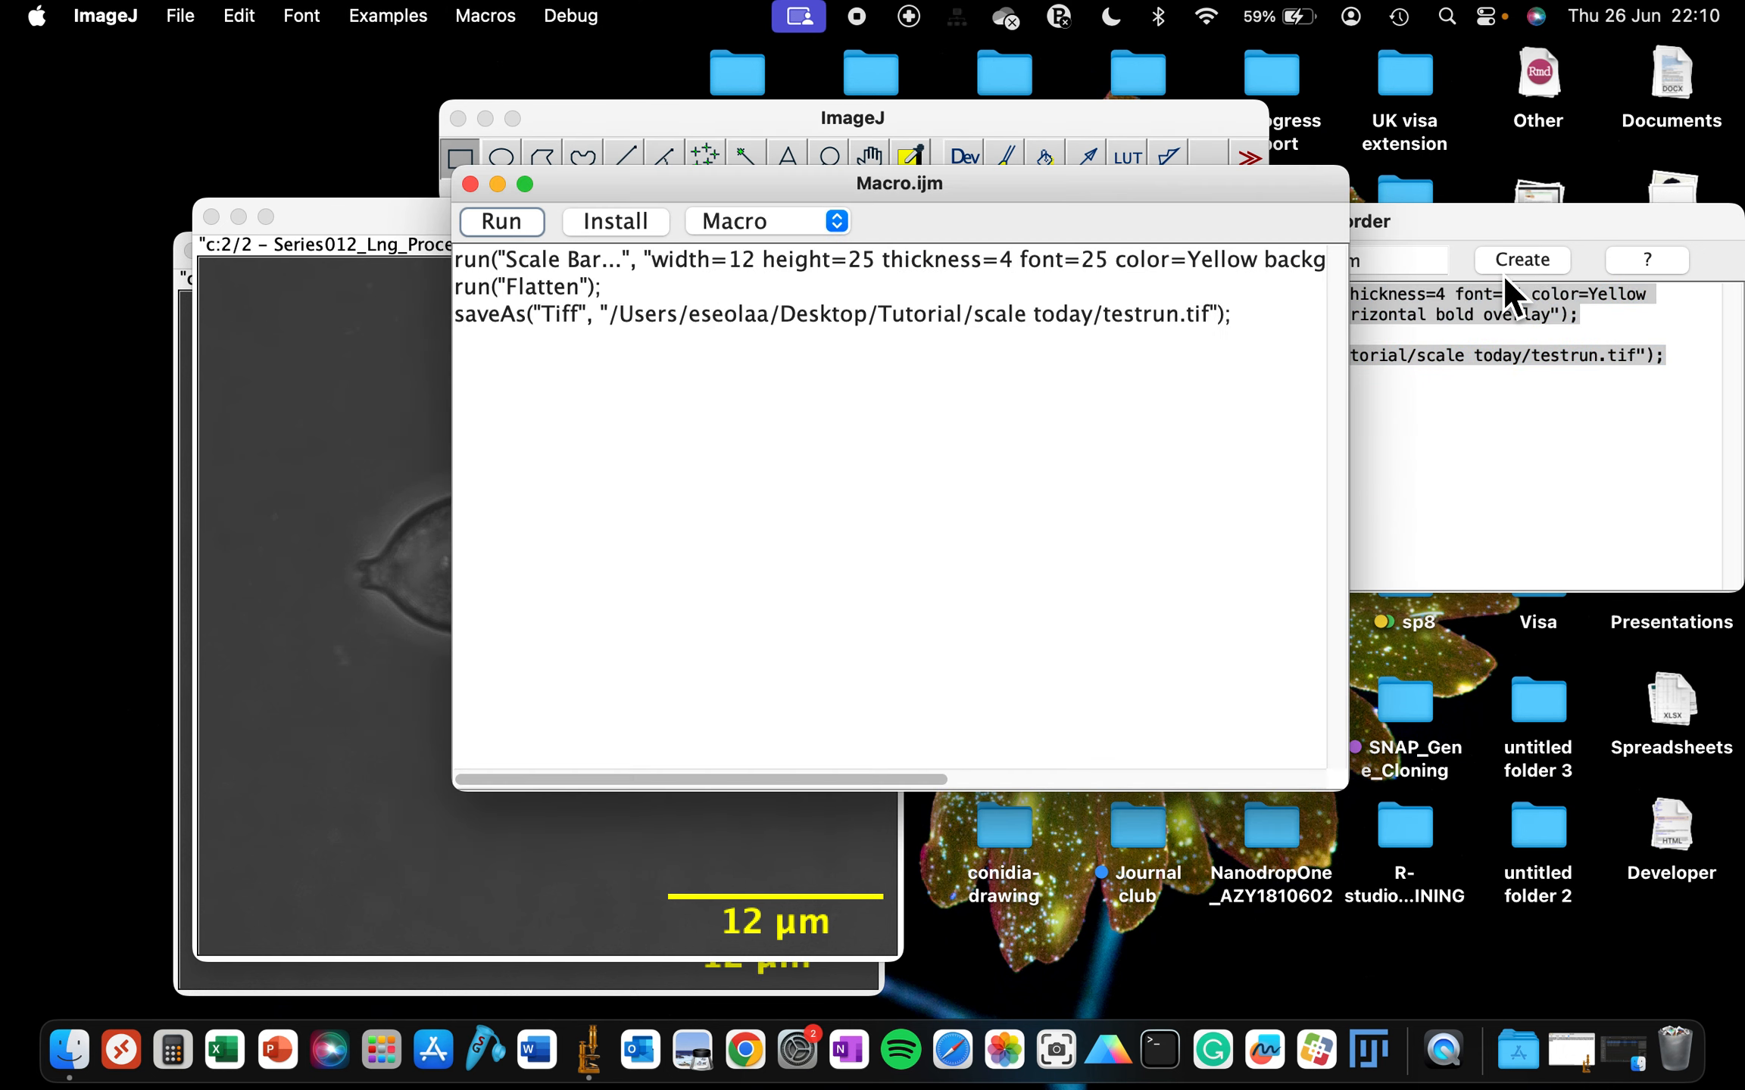
left_click_drag(564, 195, 775, 229)
- Save the macro as Macro.ijm in the Tutorial folder
left_click(192, 14)
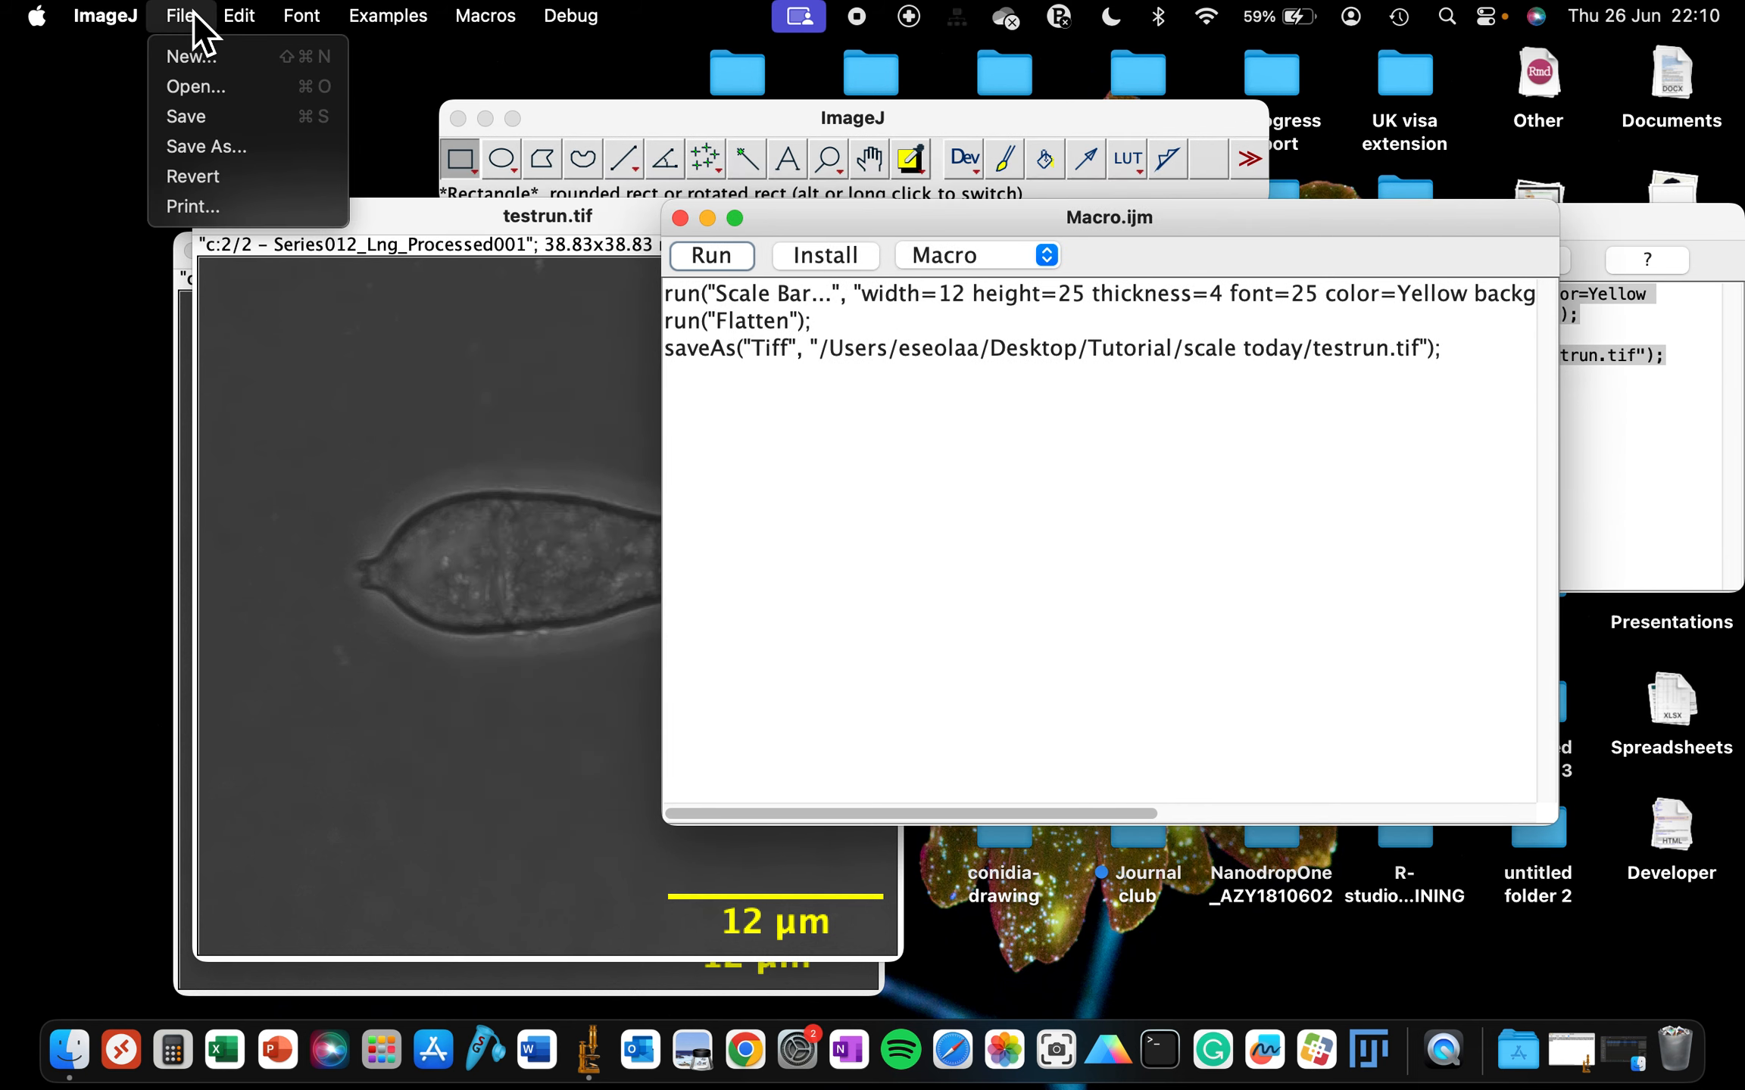
left_click(213, 147)
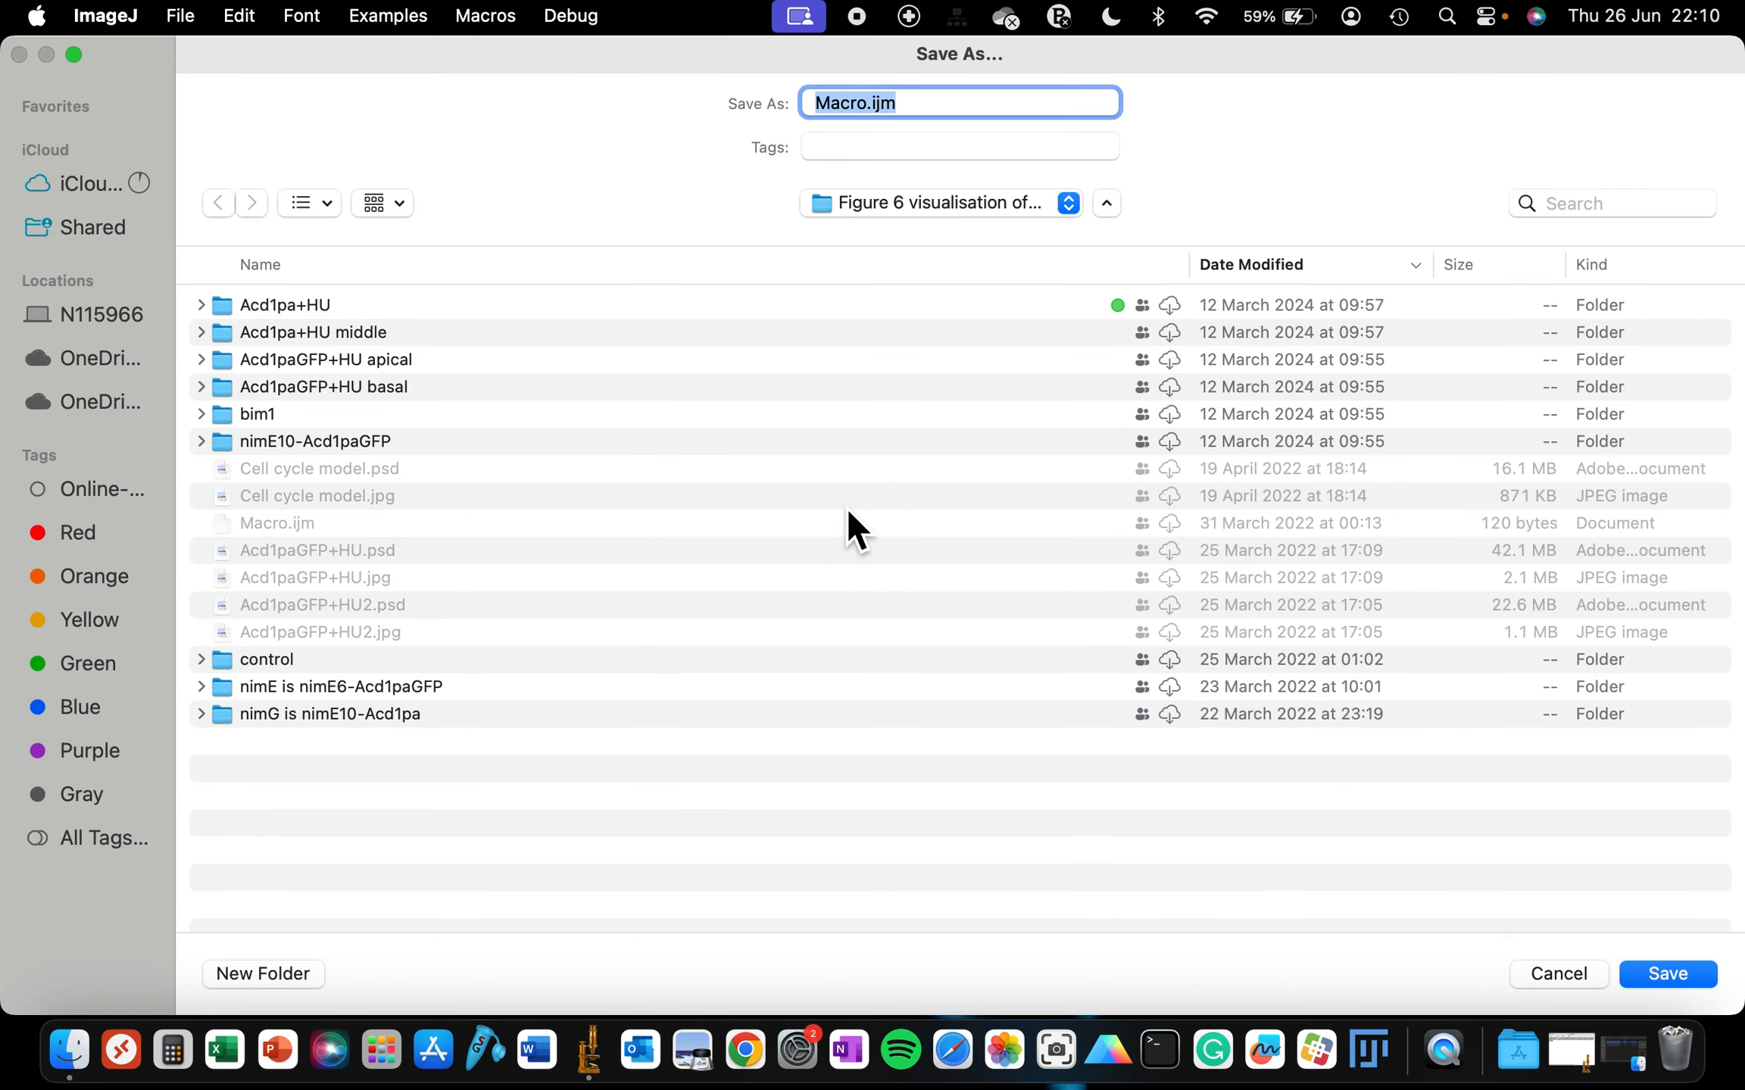
left_click(955, 203)
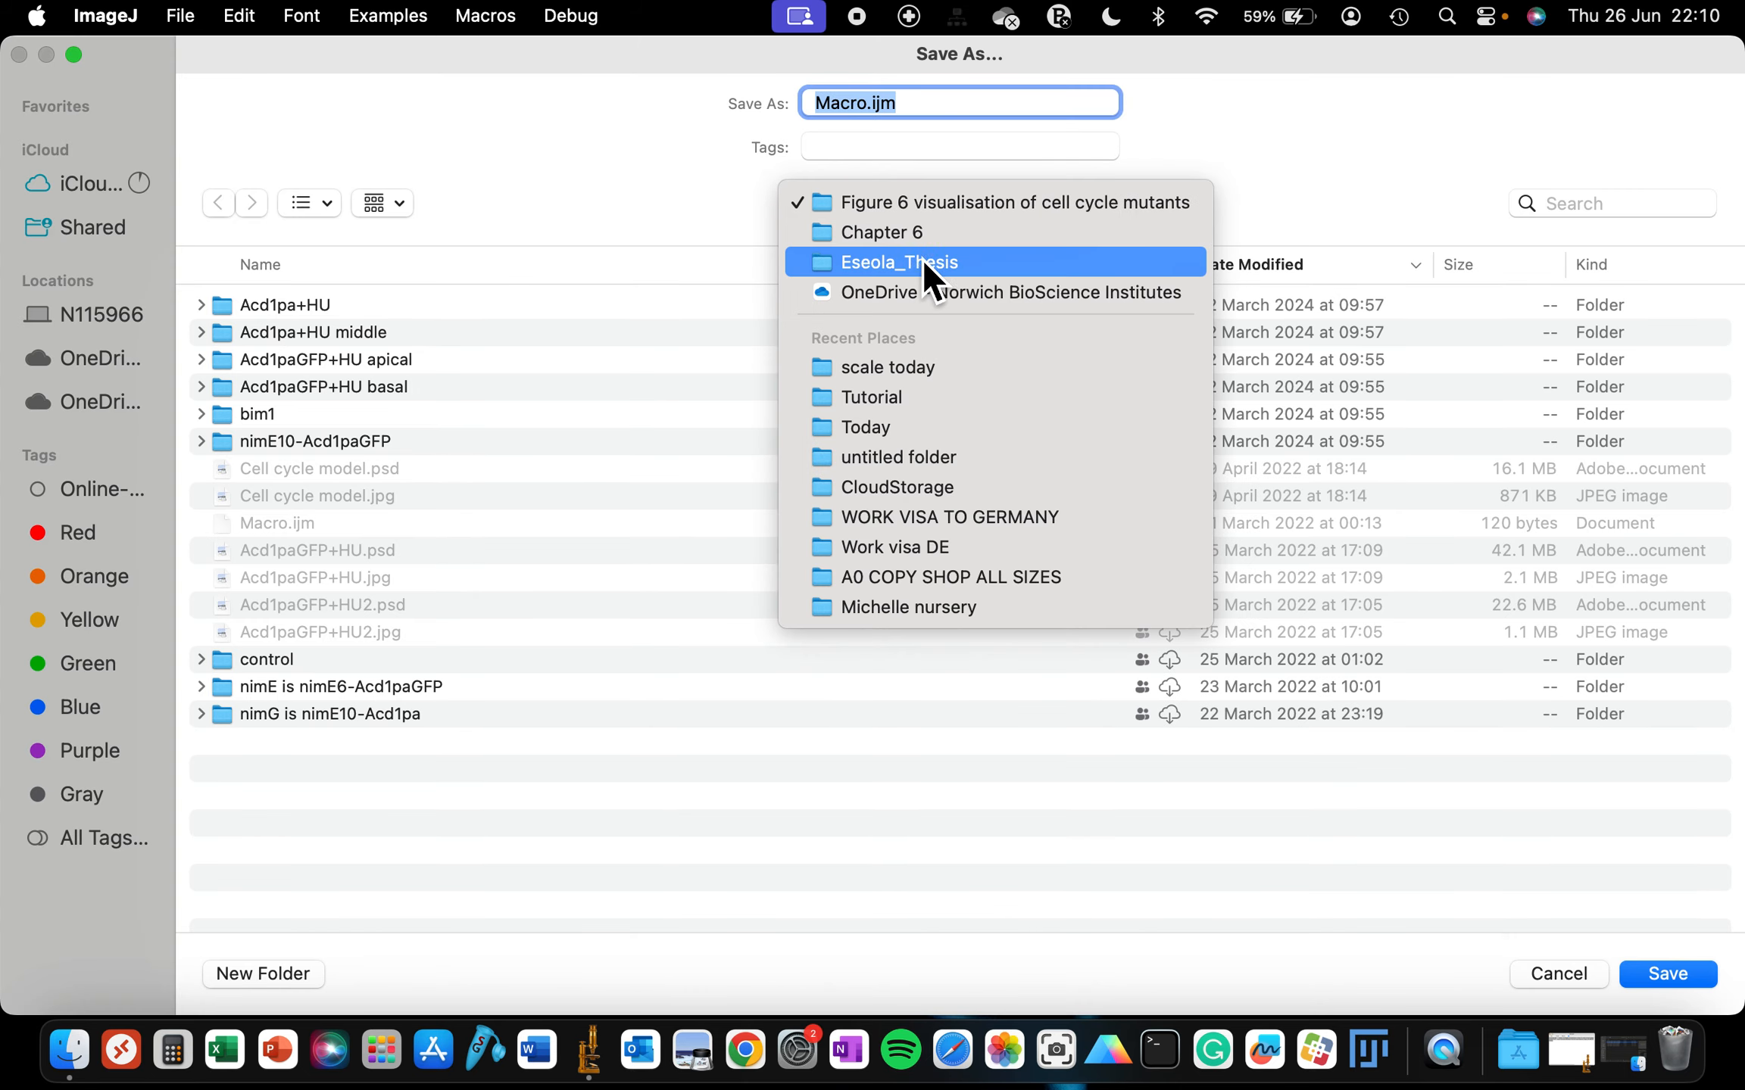
left_click(898, 380)
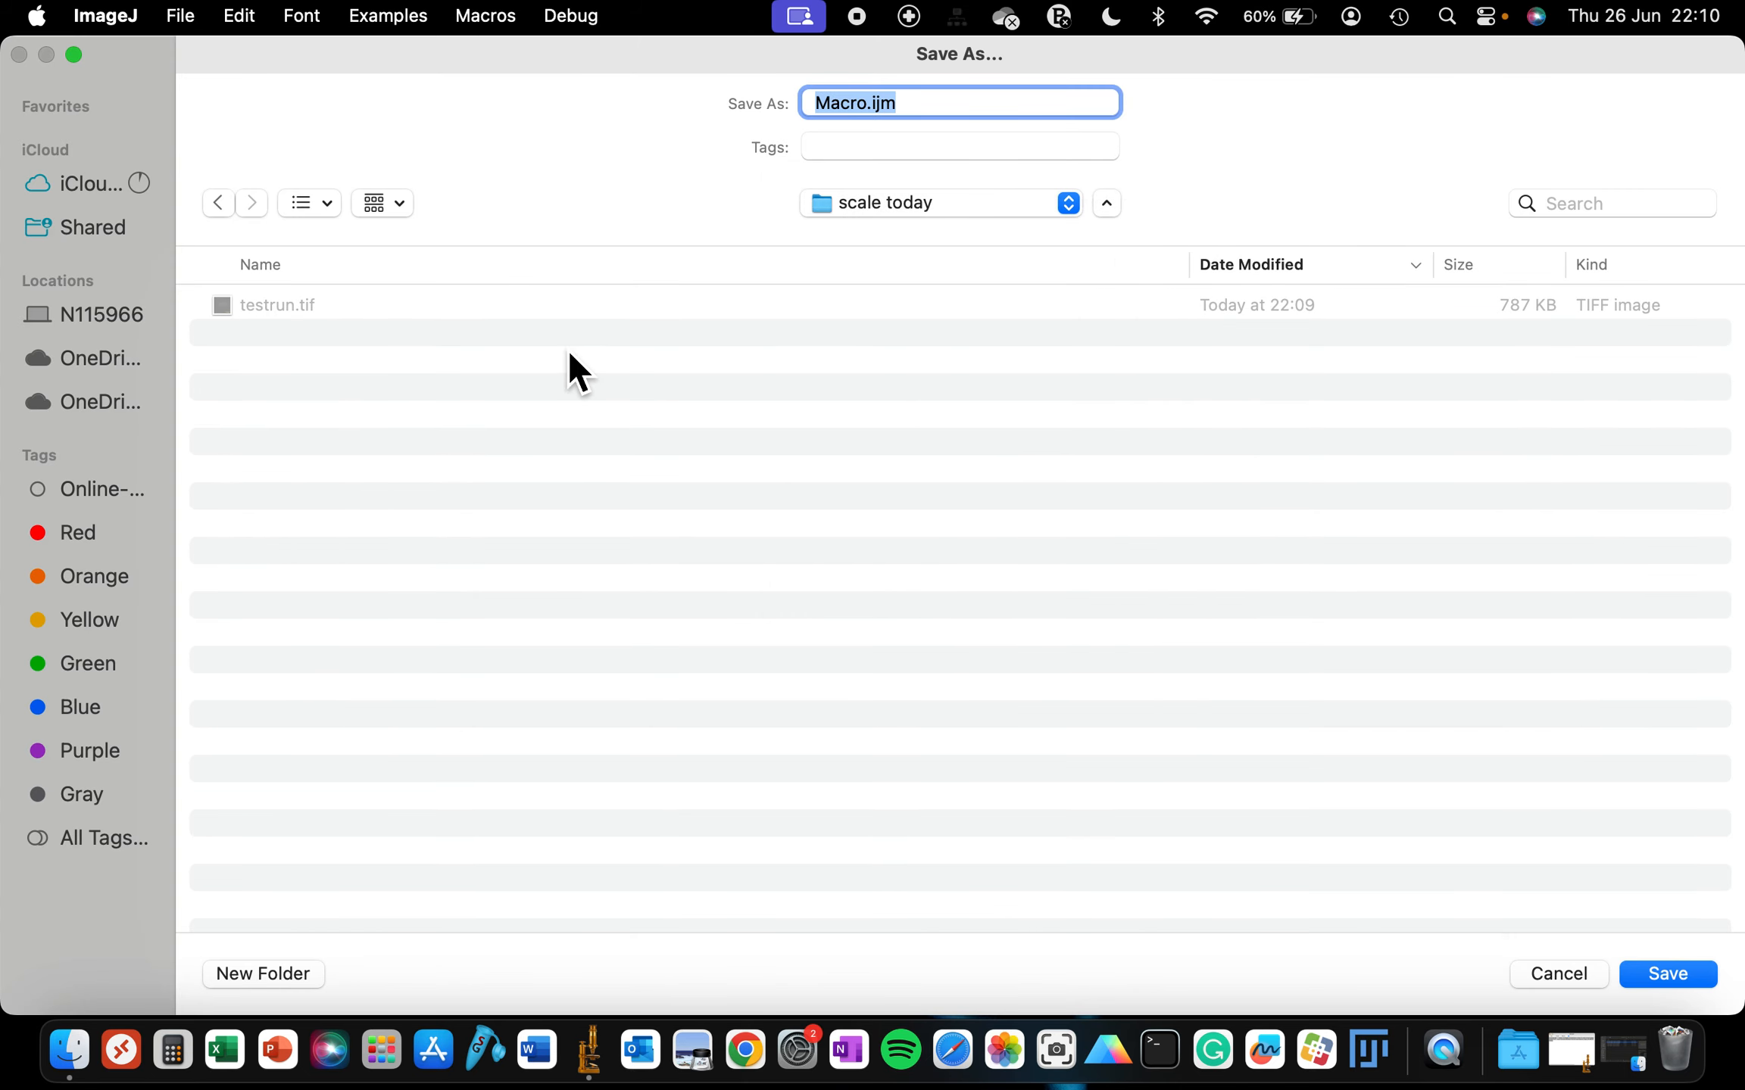
left_click(899, 206)
left_click(898, 233)
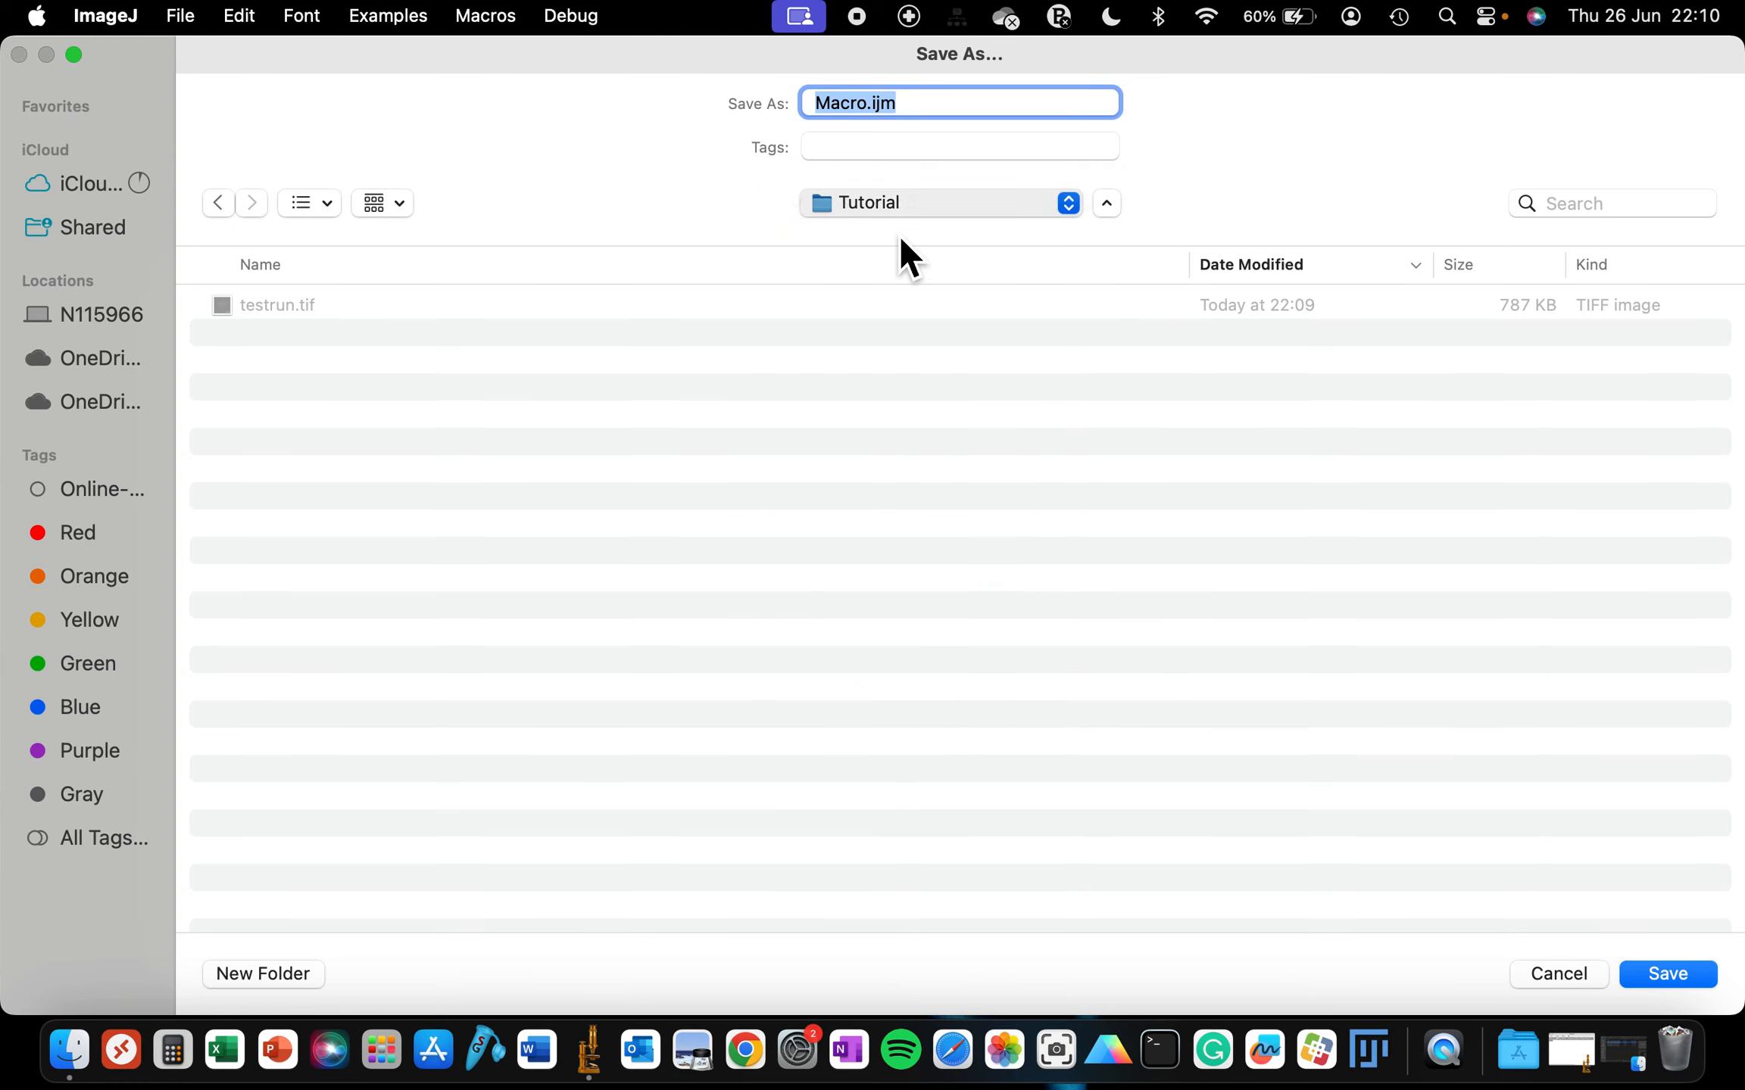
left_click(1651, 966)
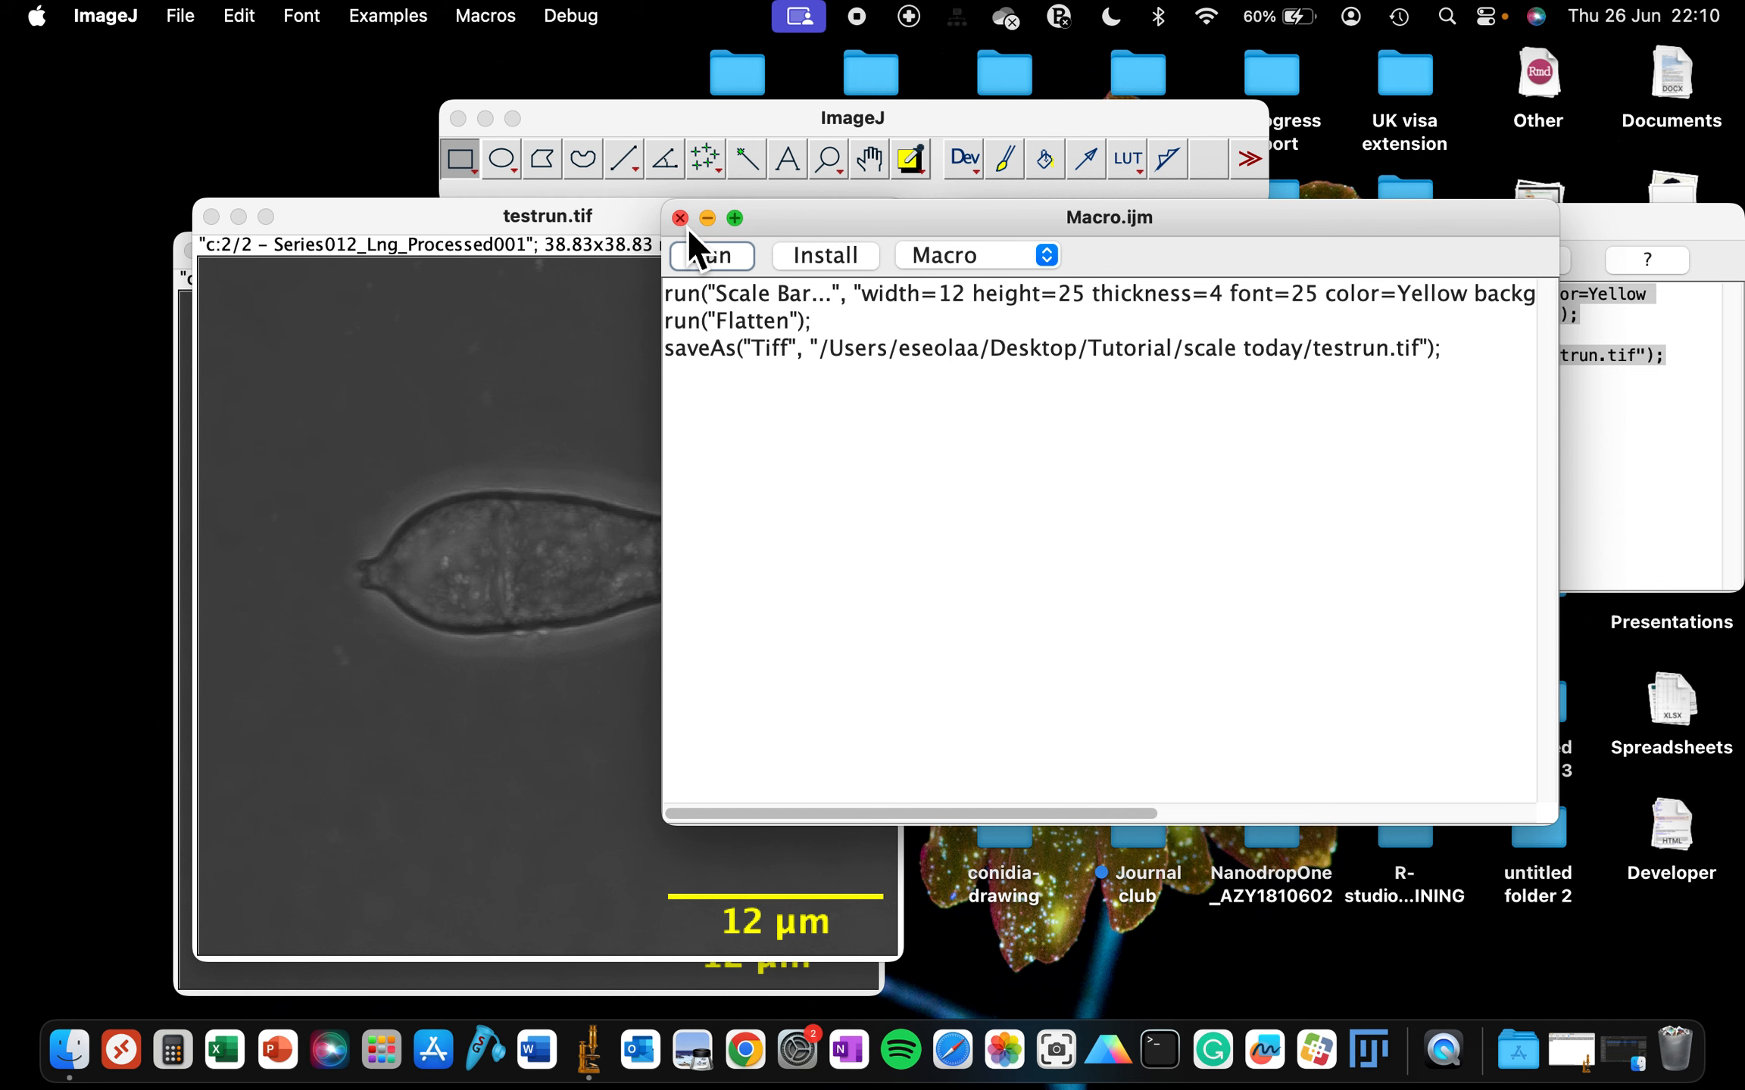
- Close the image windows and the Recorder
left_click_drag(798, 228, 1139, 441)
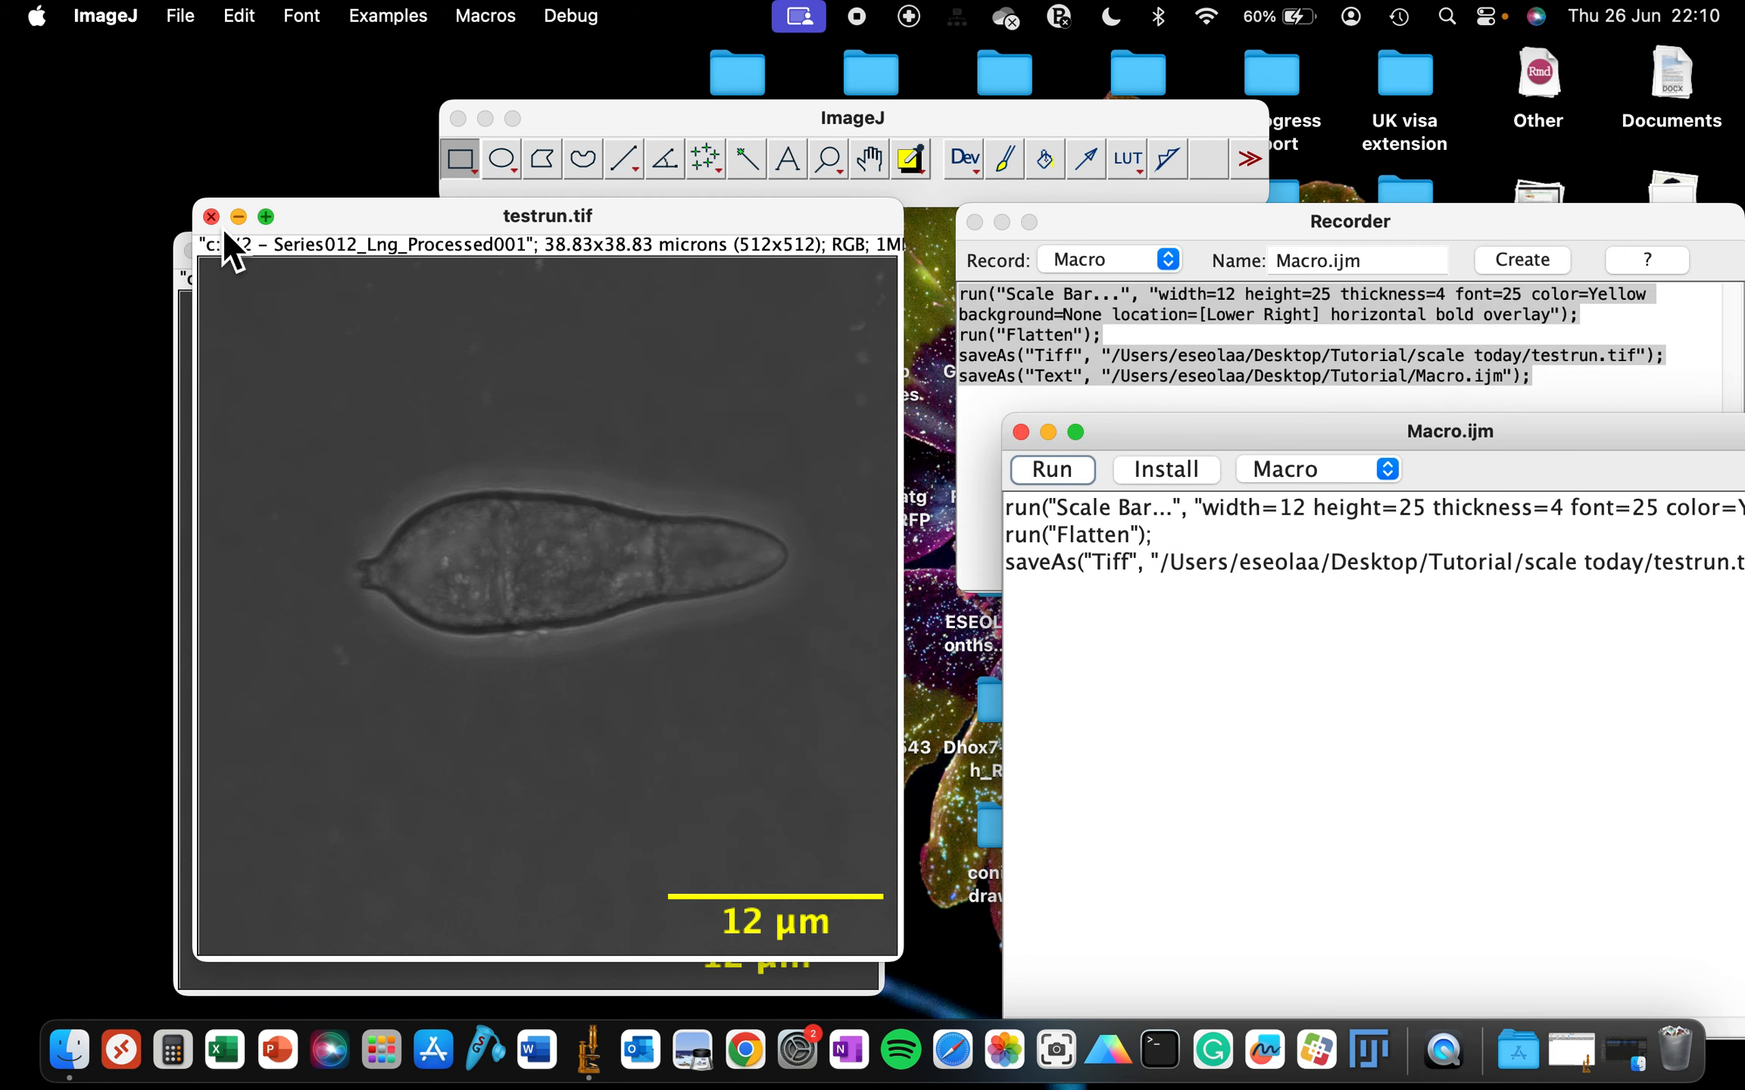
key("super+w")
key("super+w")
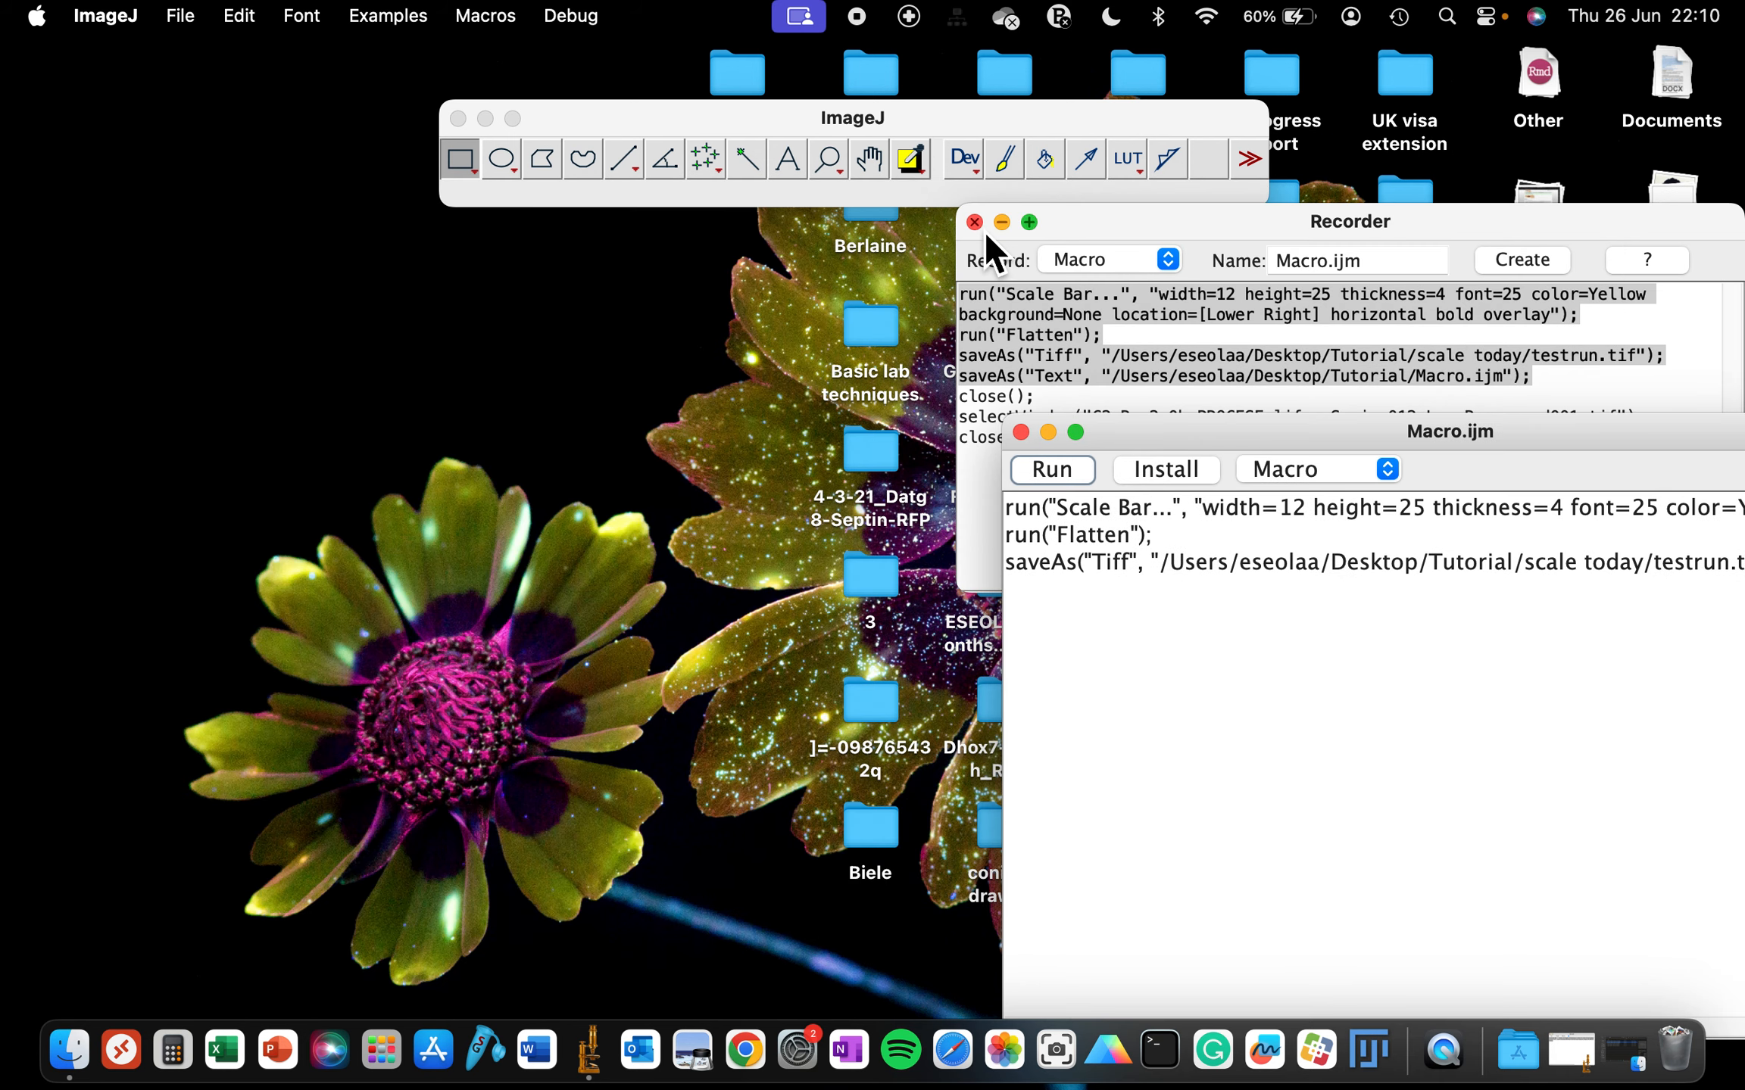
key("super+w")
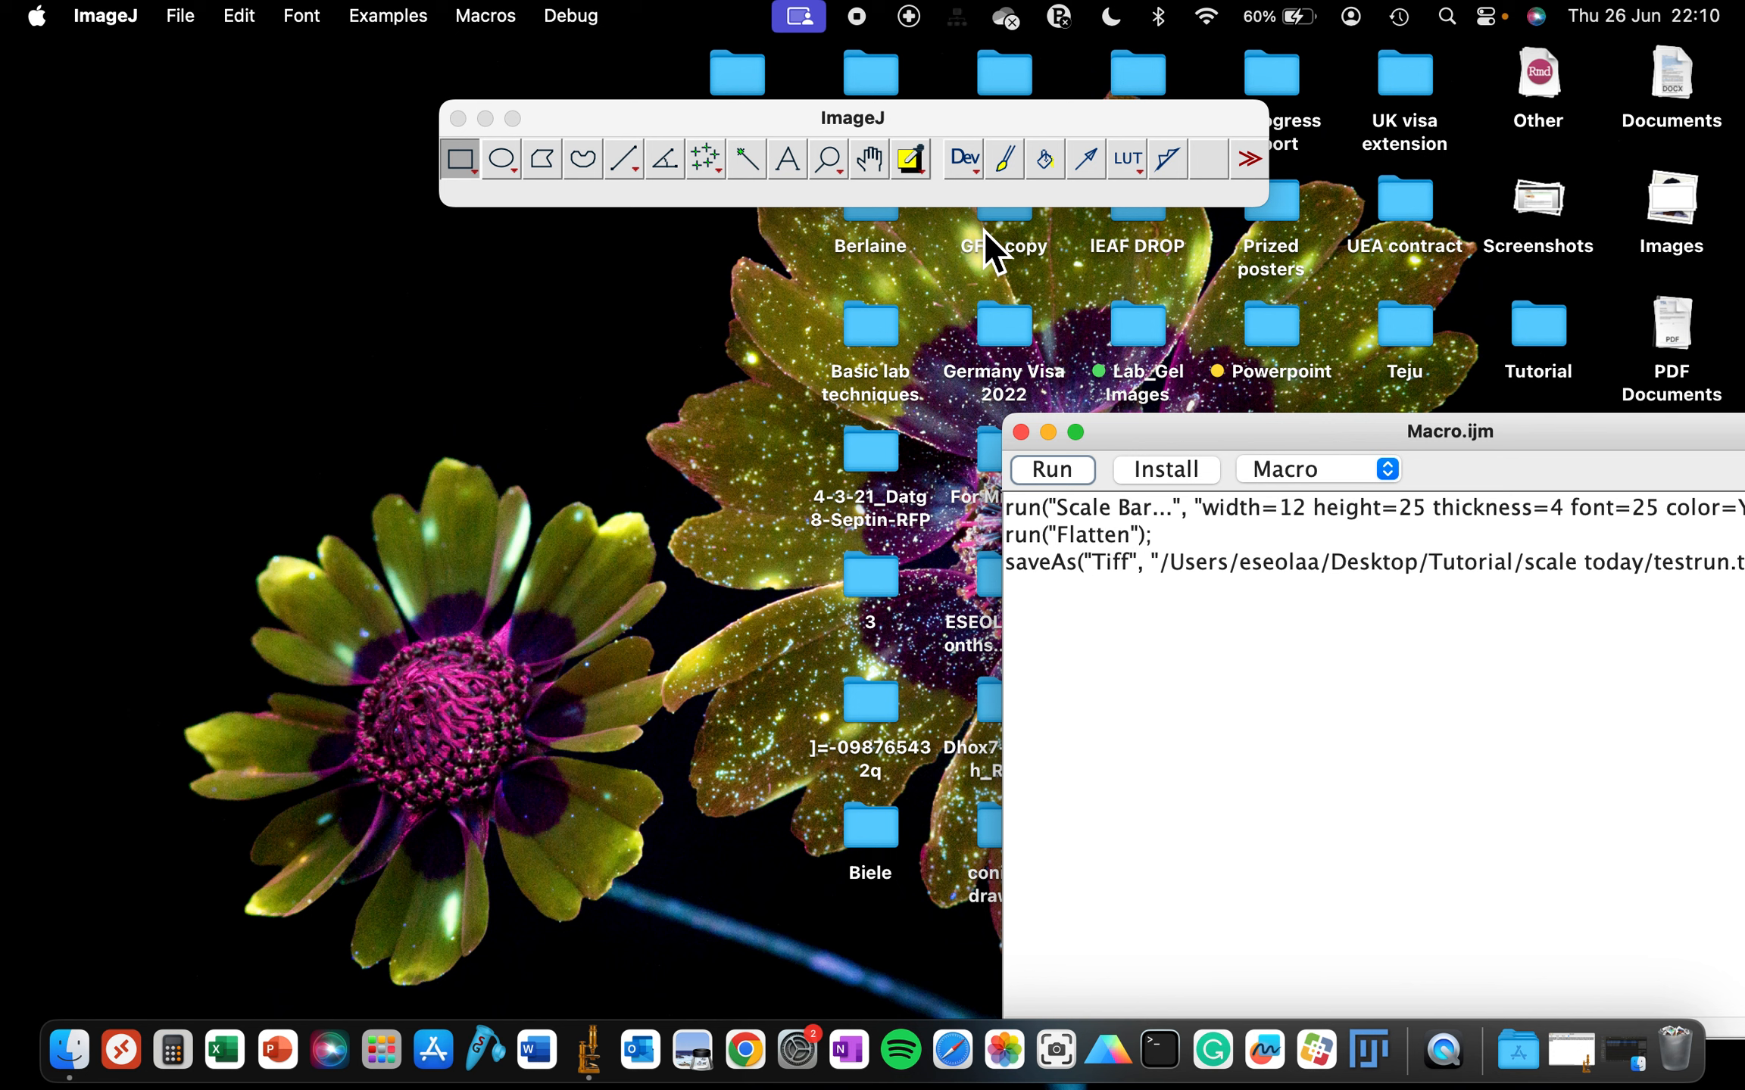
left_click_drag(664, 110, 427, 85)
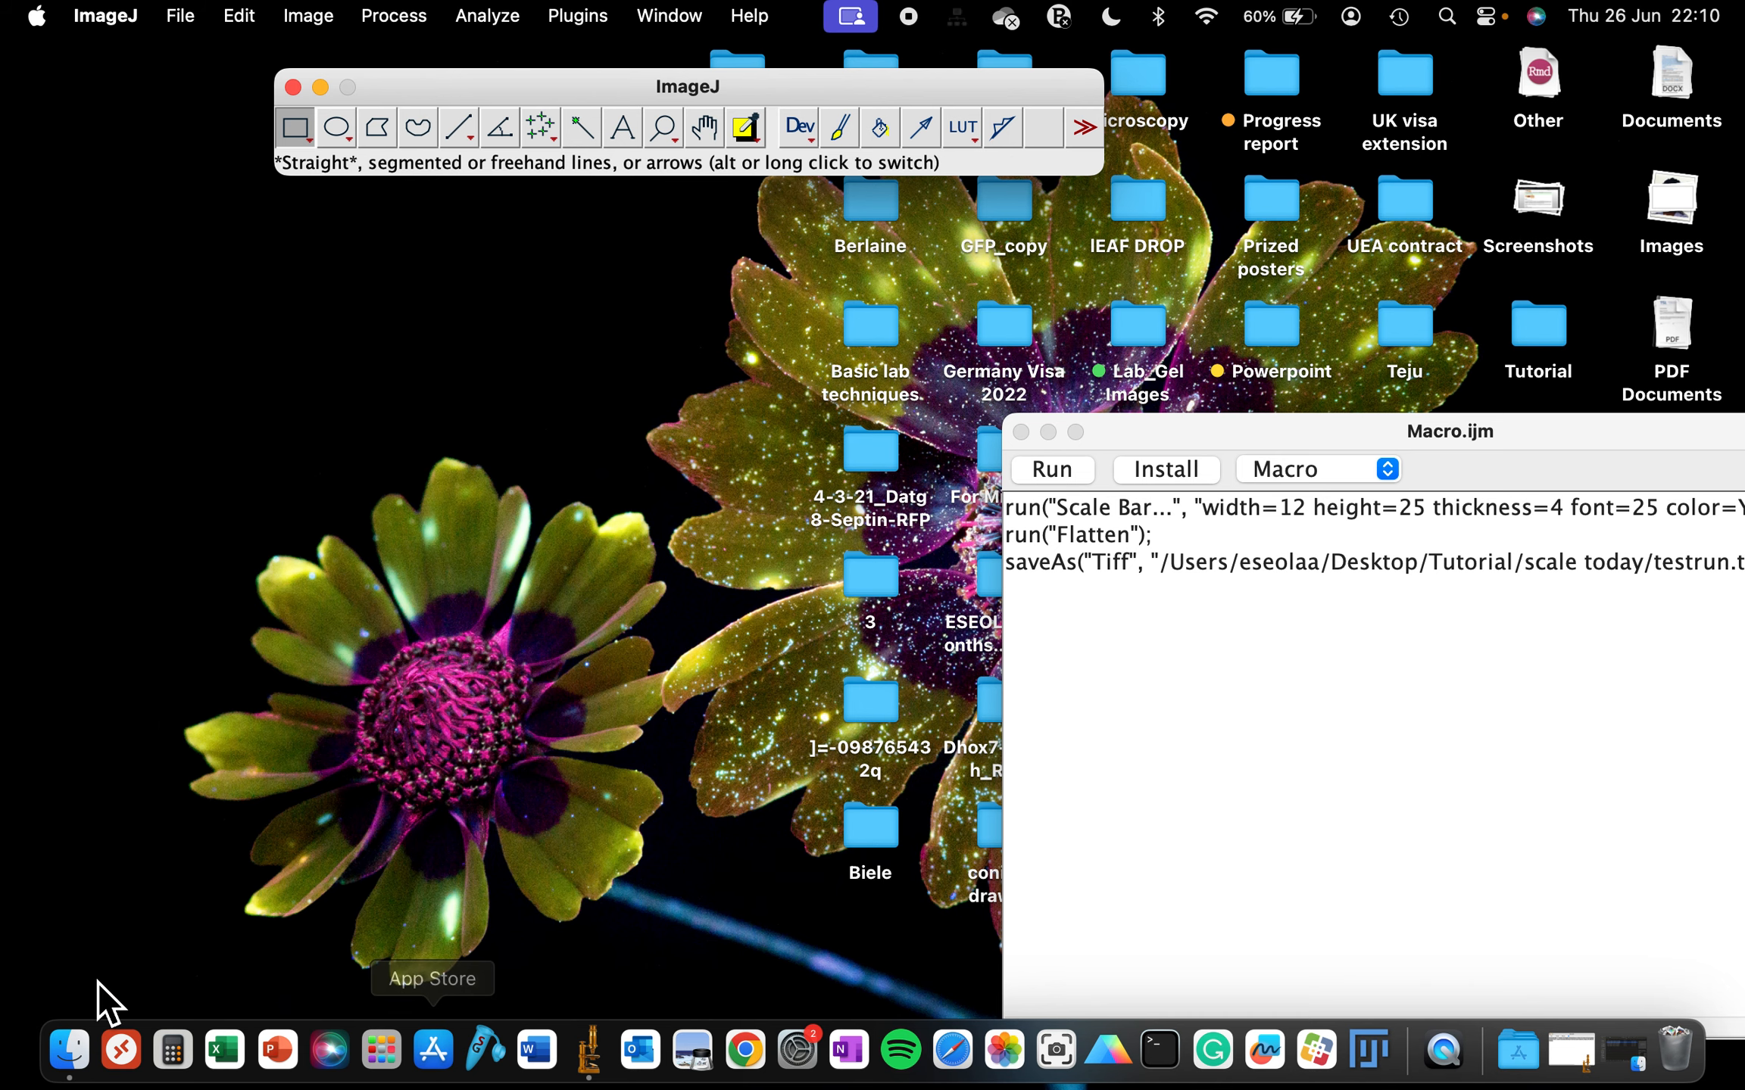
- Open Finder and browse the Tutorial and scale today folders to check the saved macro and image
left_click(68, 1064)
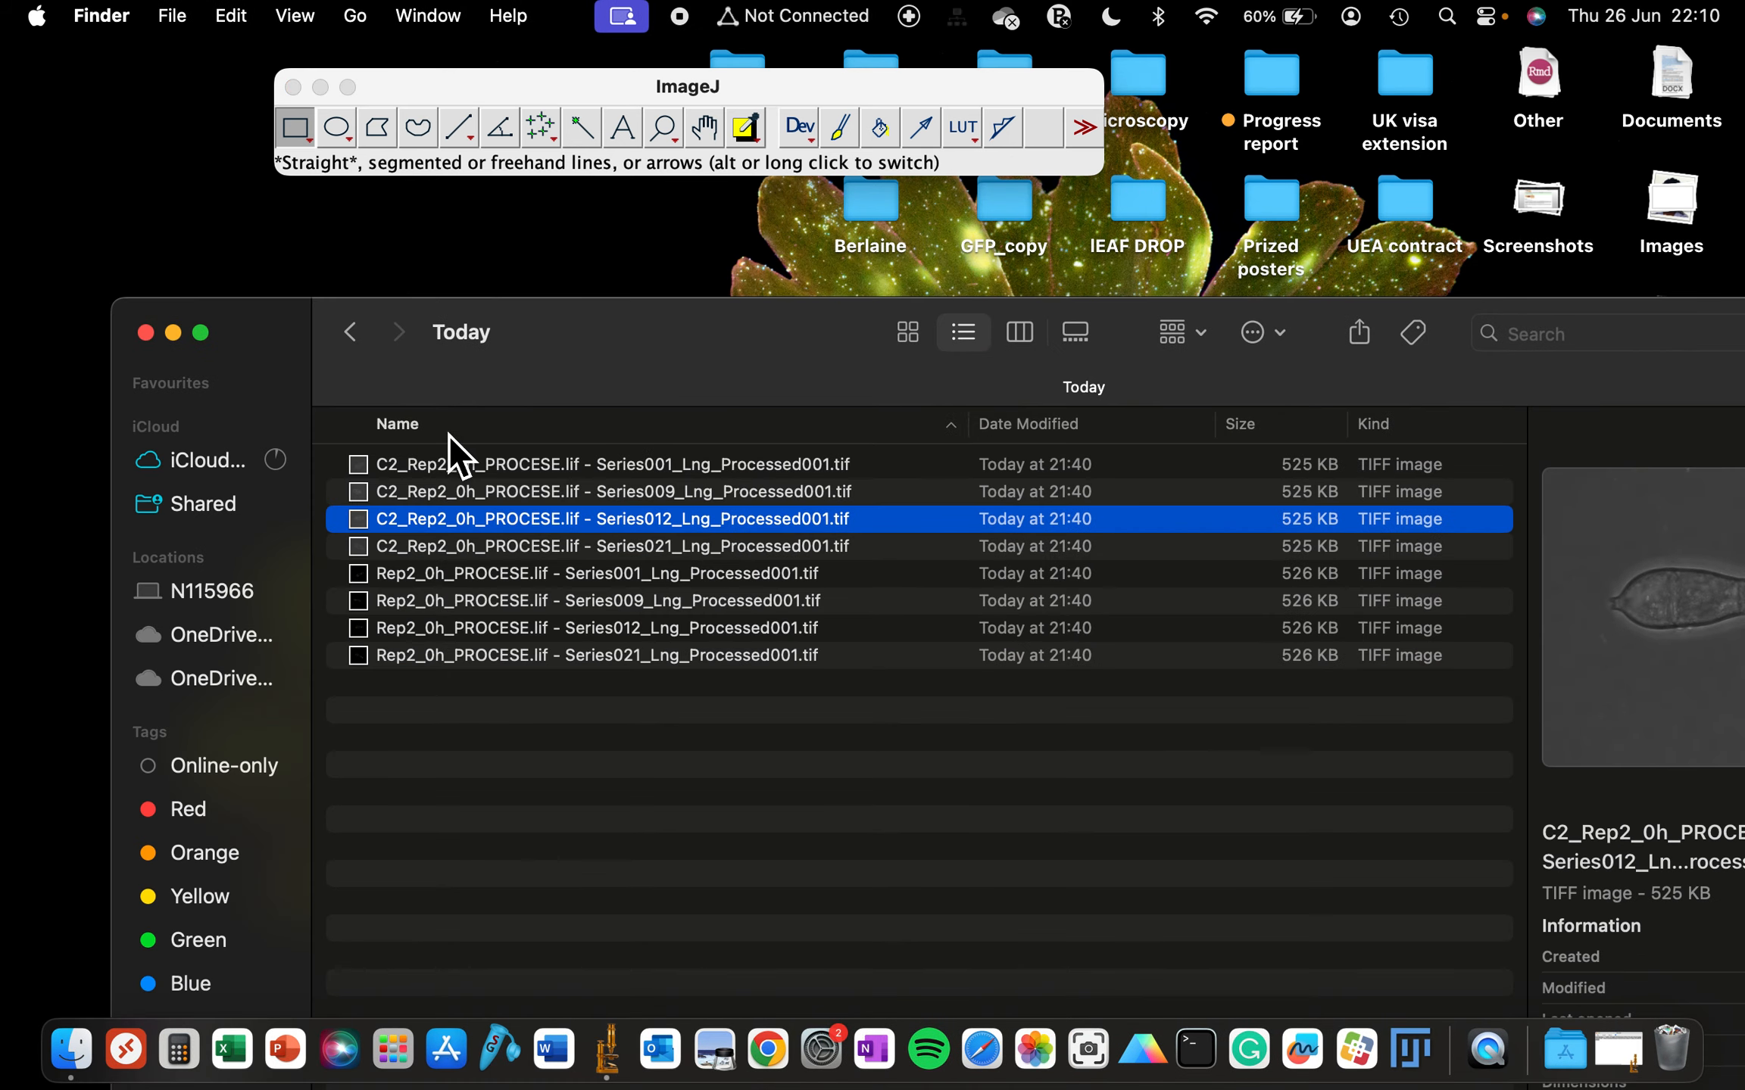
left_click(356, 334)
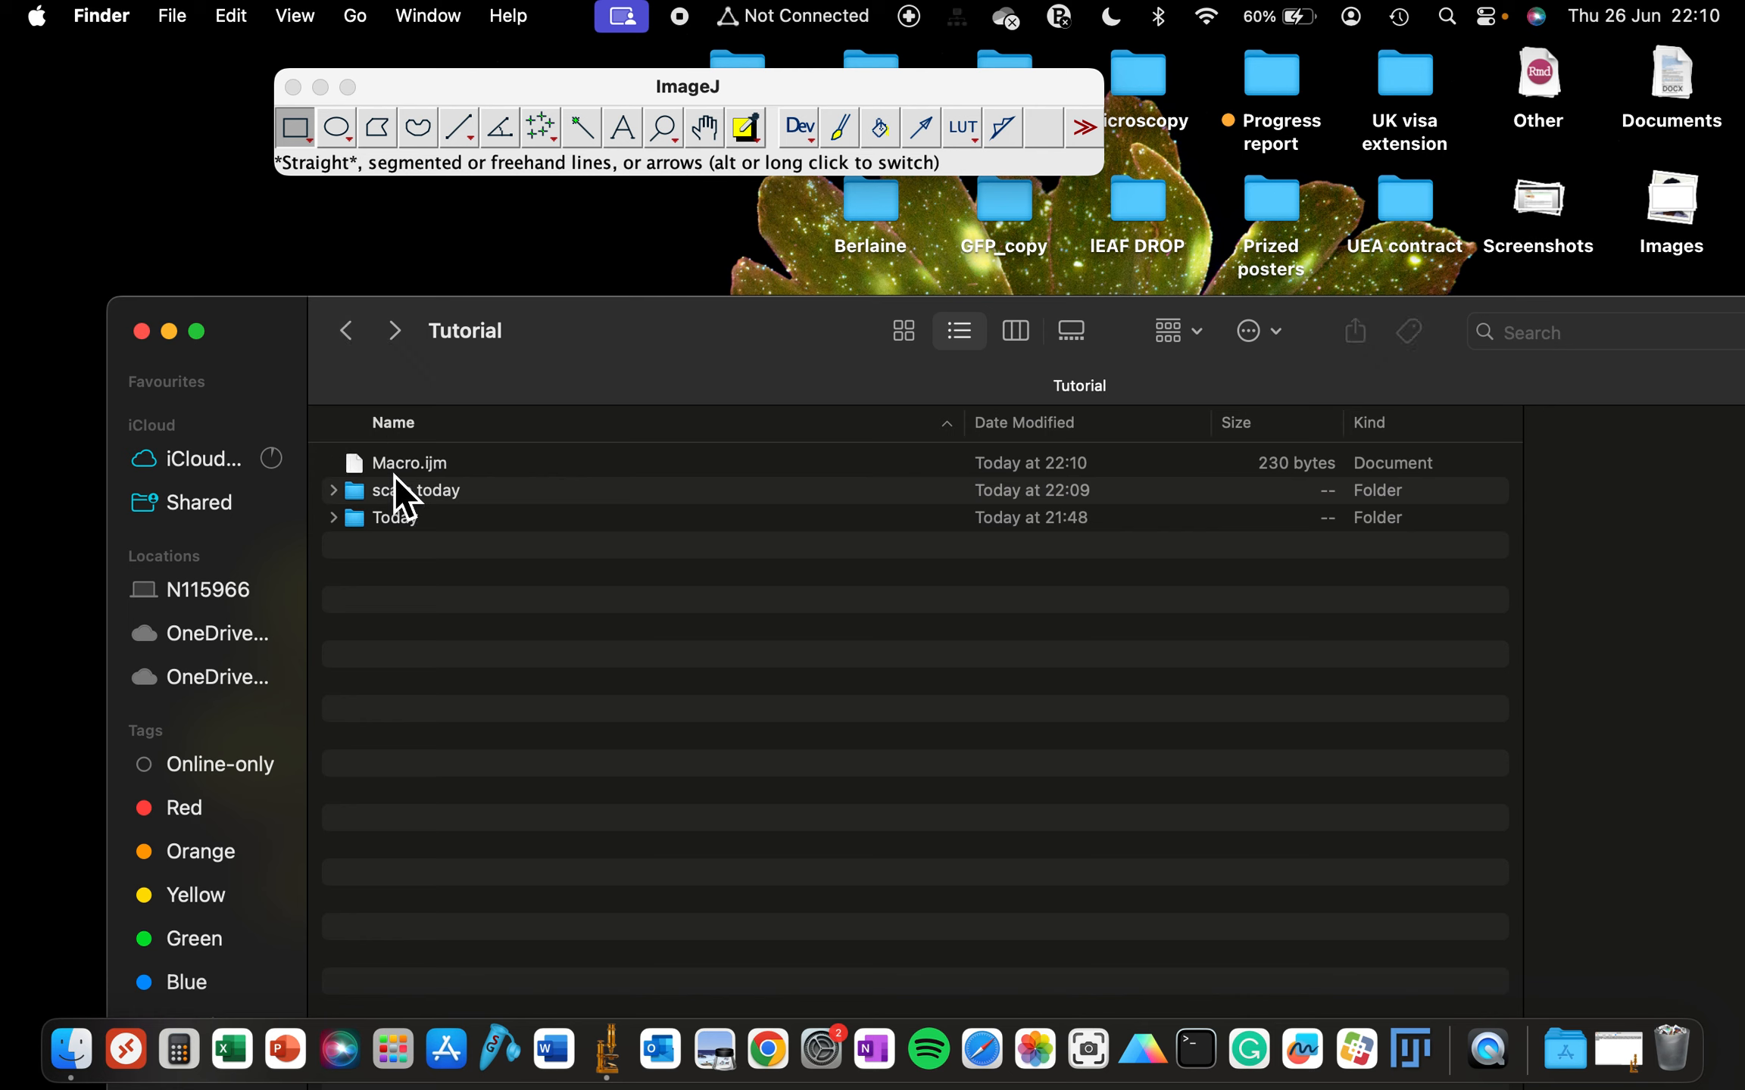
left_click(405, 496)
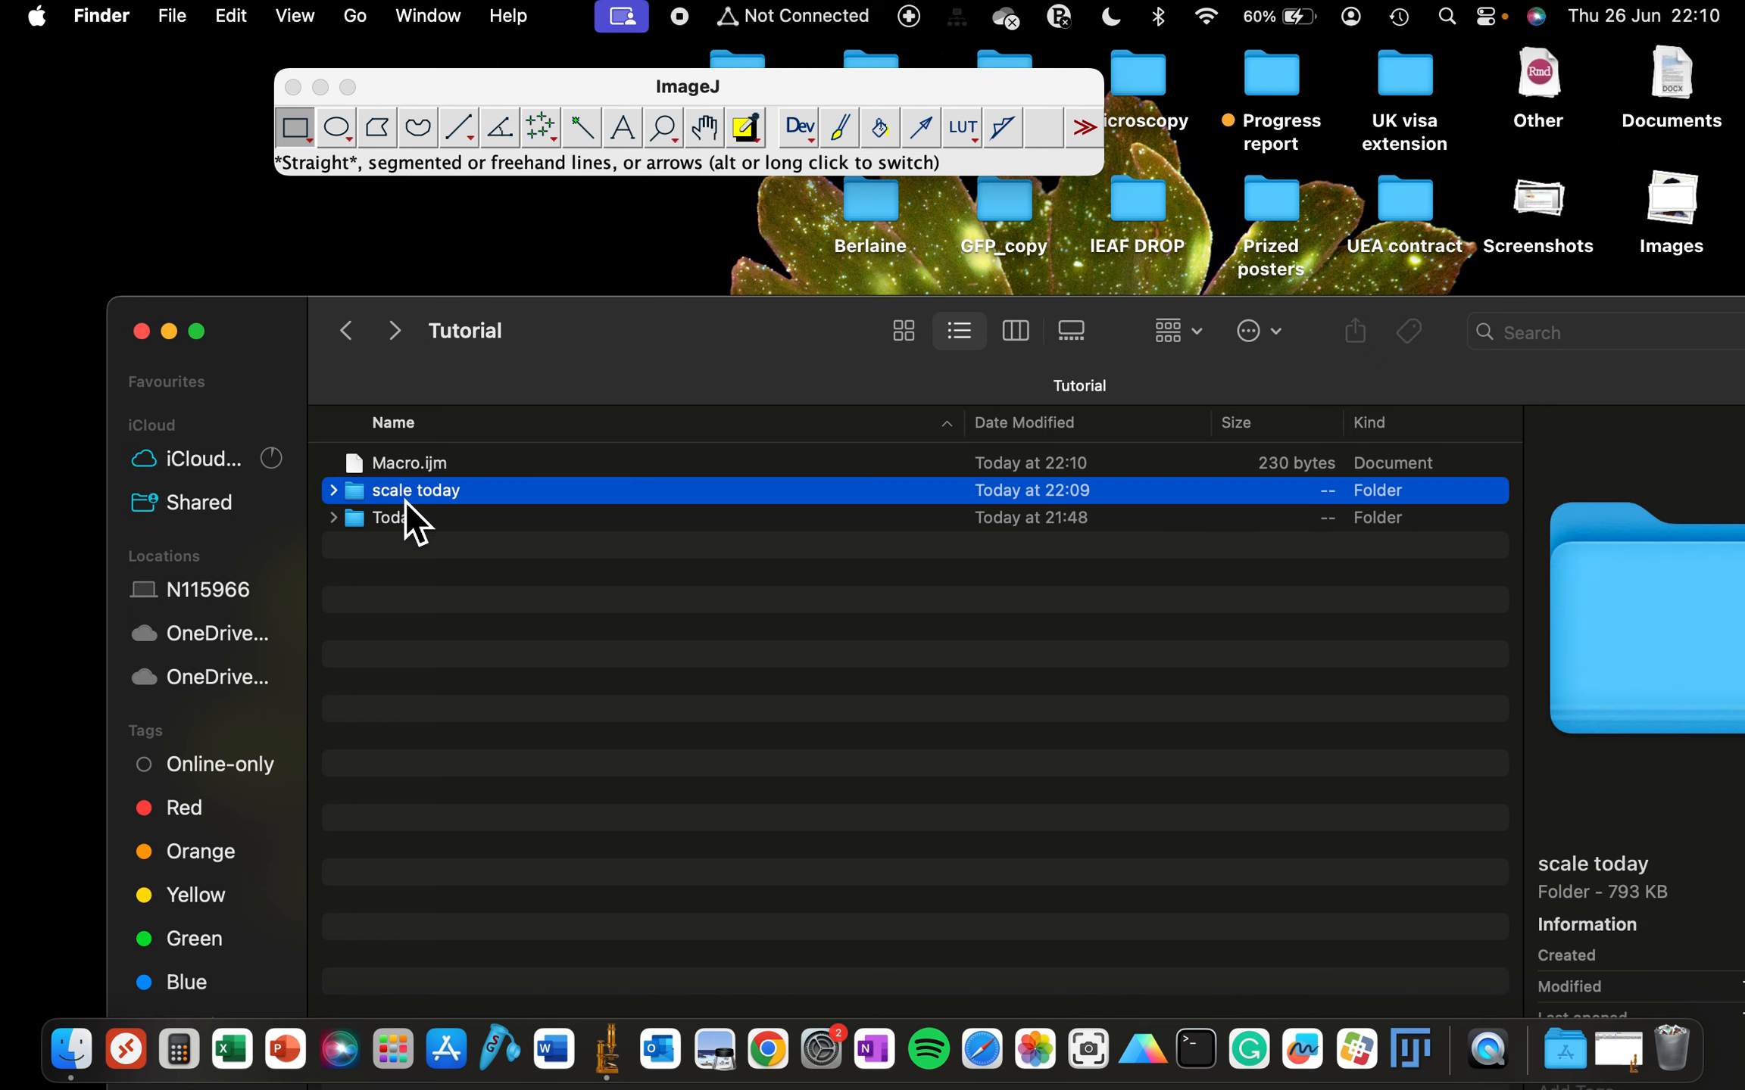
double_click(522, 499)
left_click(453, 467)
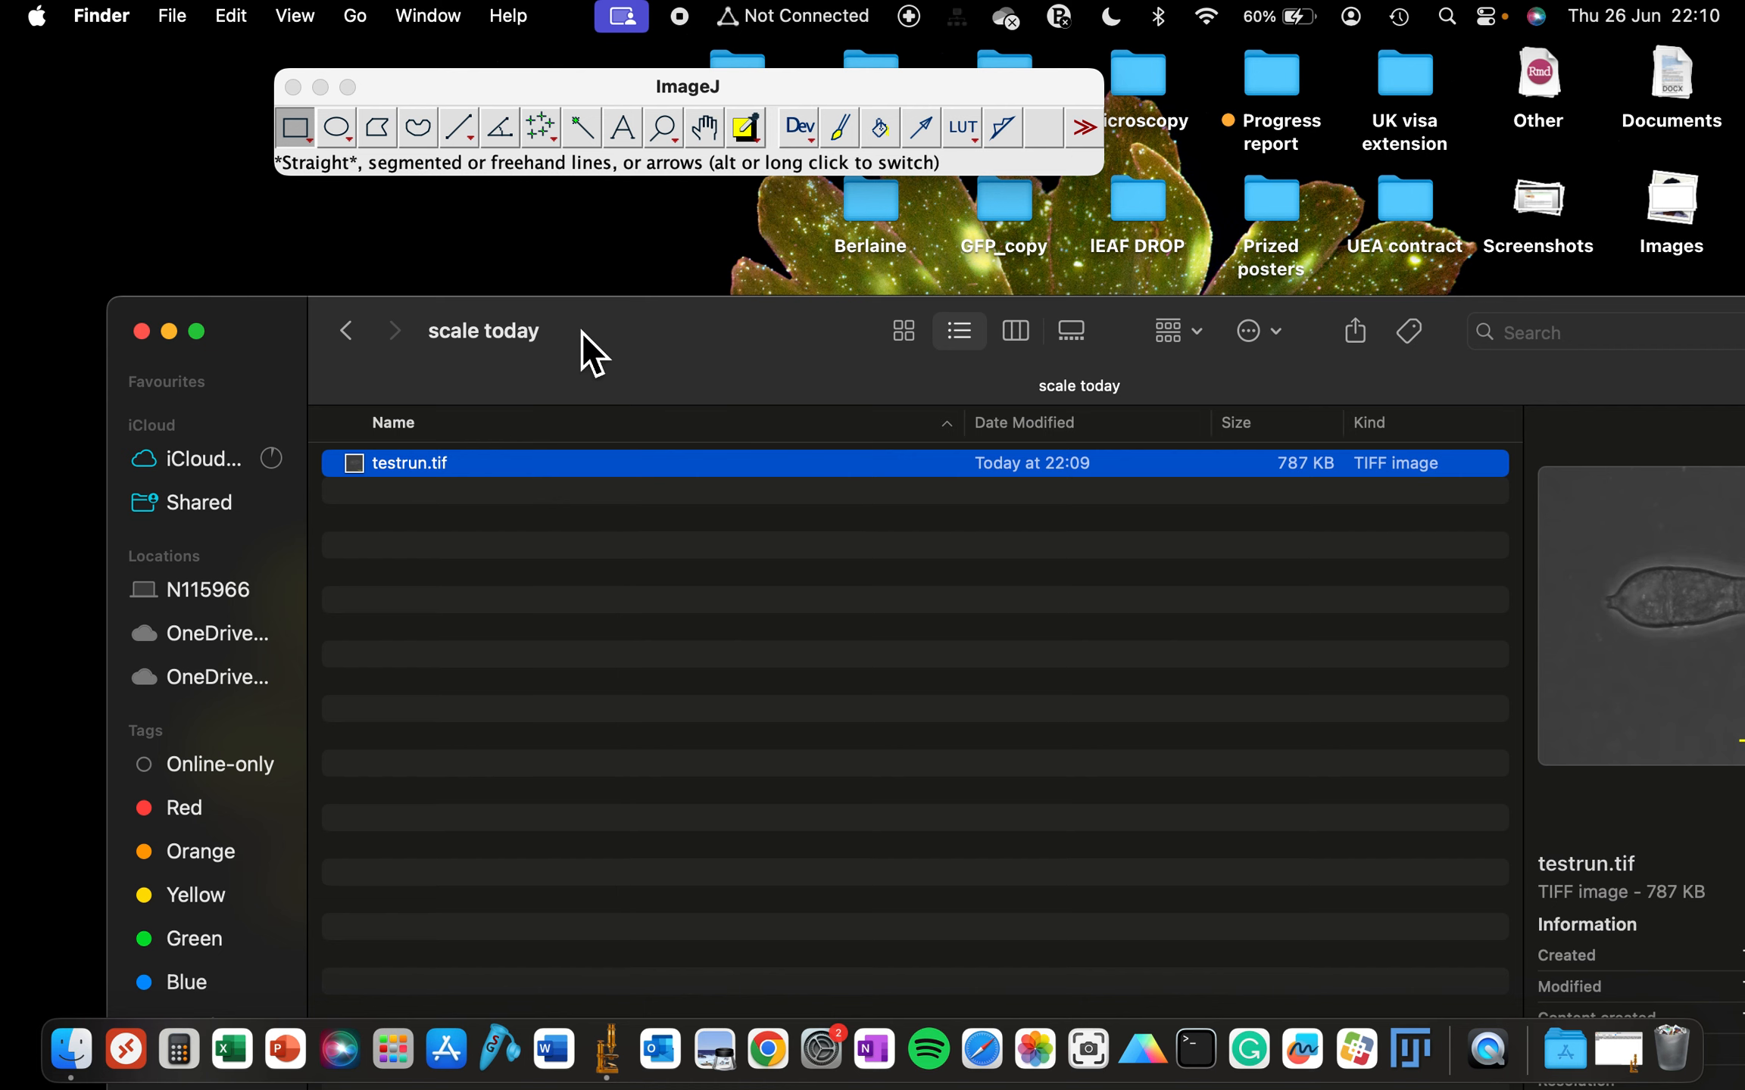
left_click_drag(583, 331, 432, 302)
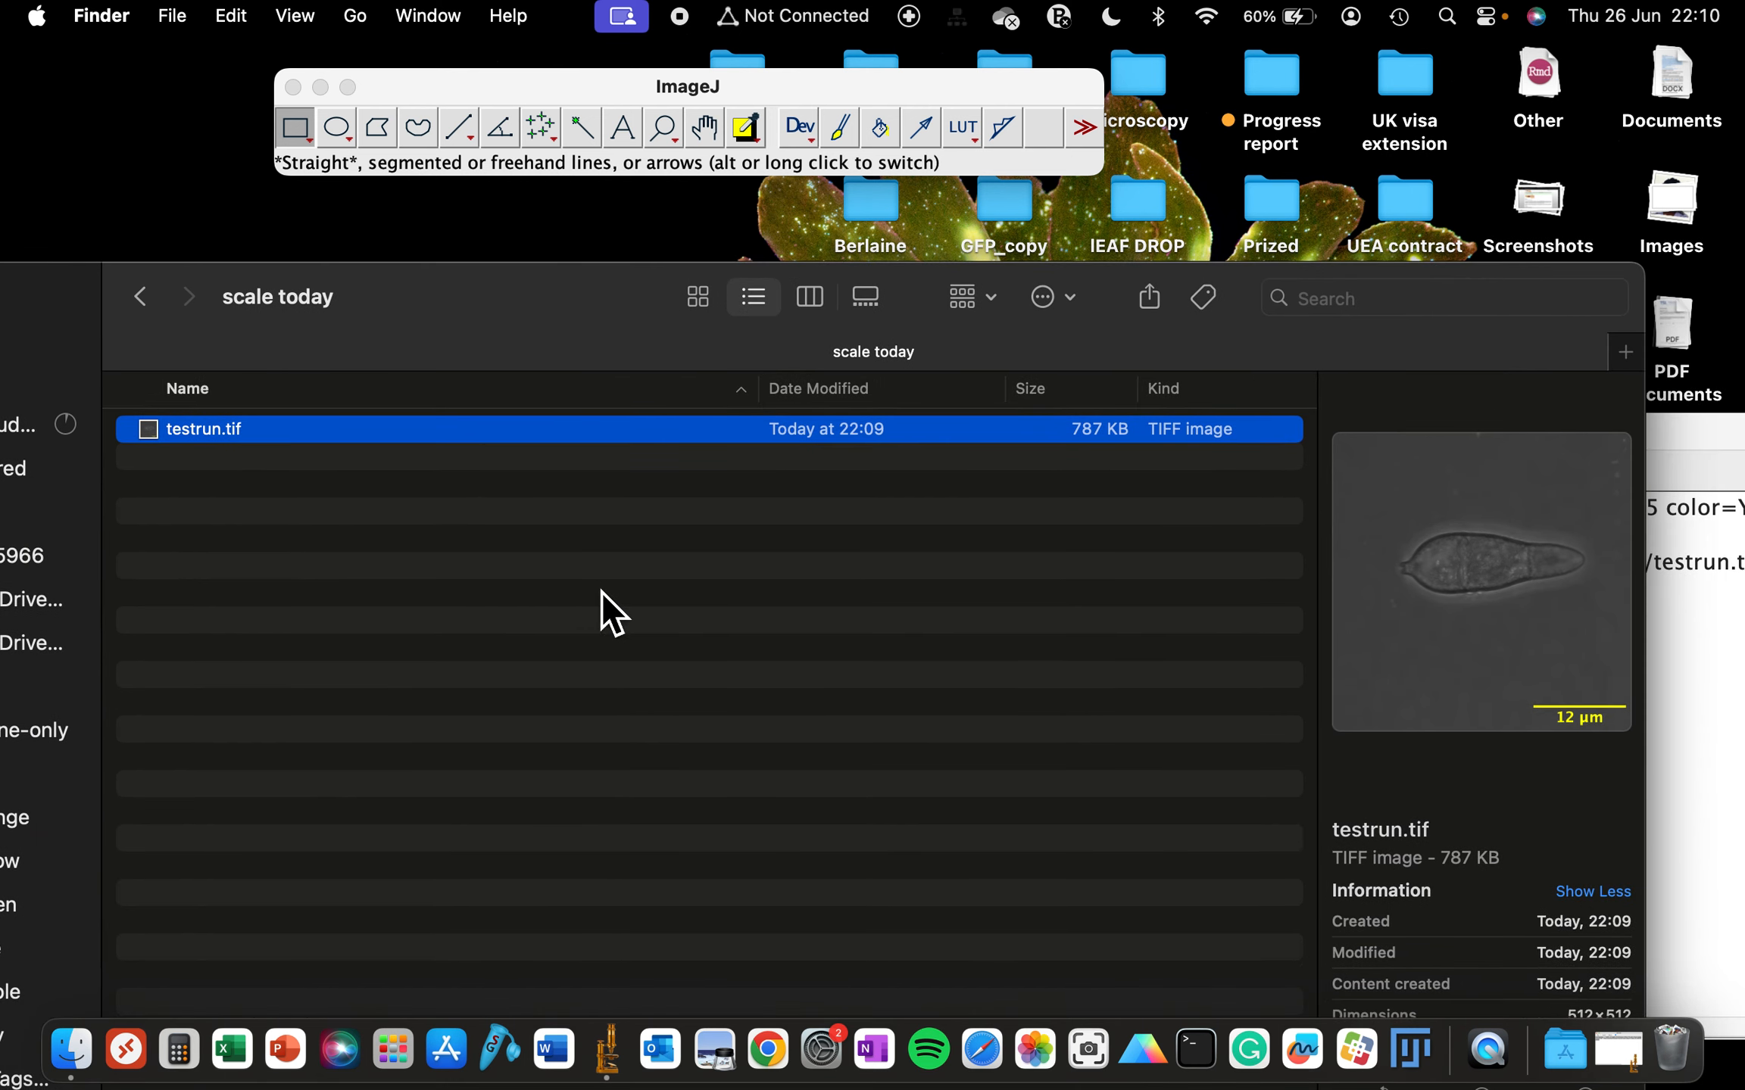
- Open the Batch Macro processing dialog and clear the code already in its macro box
left_click(522, 90)
left_click(334, 15)
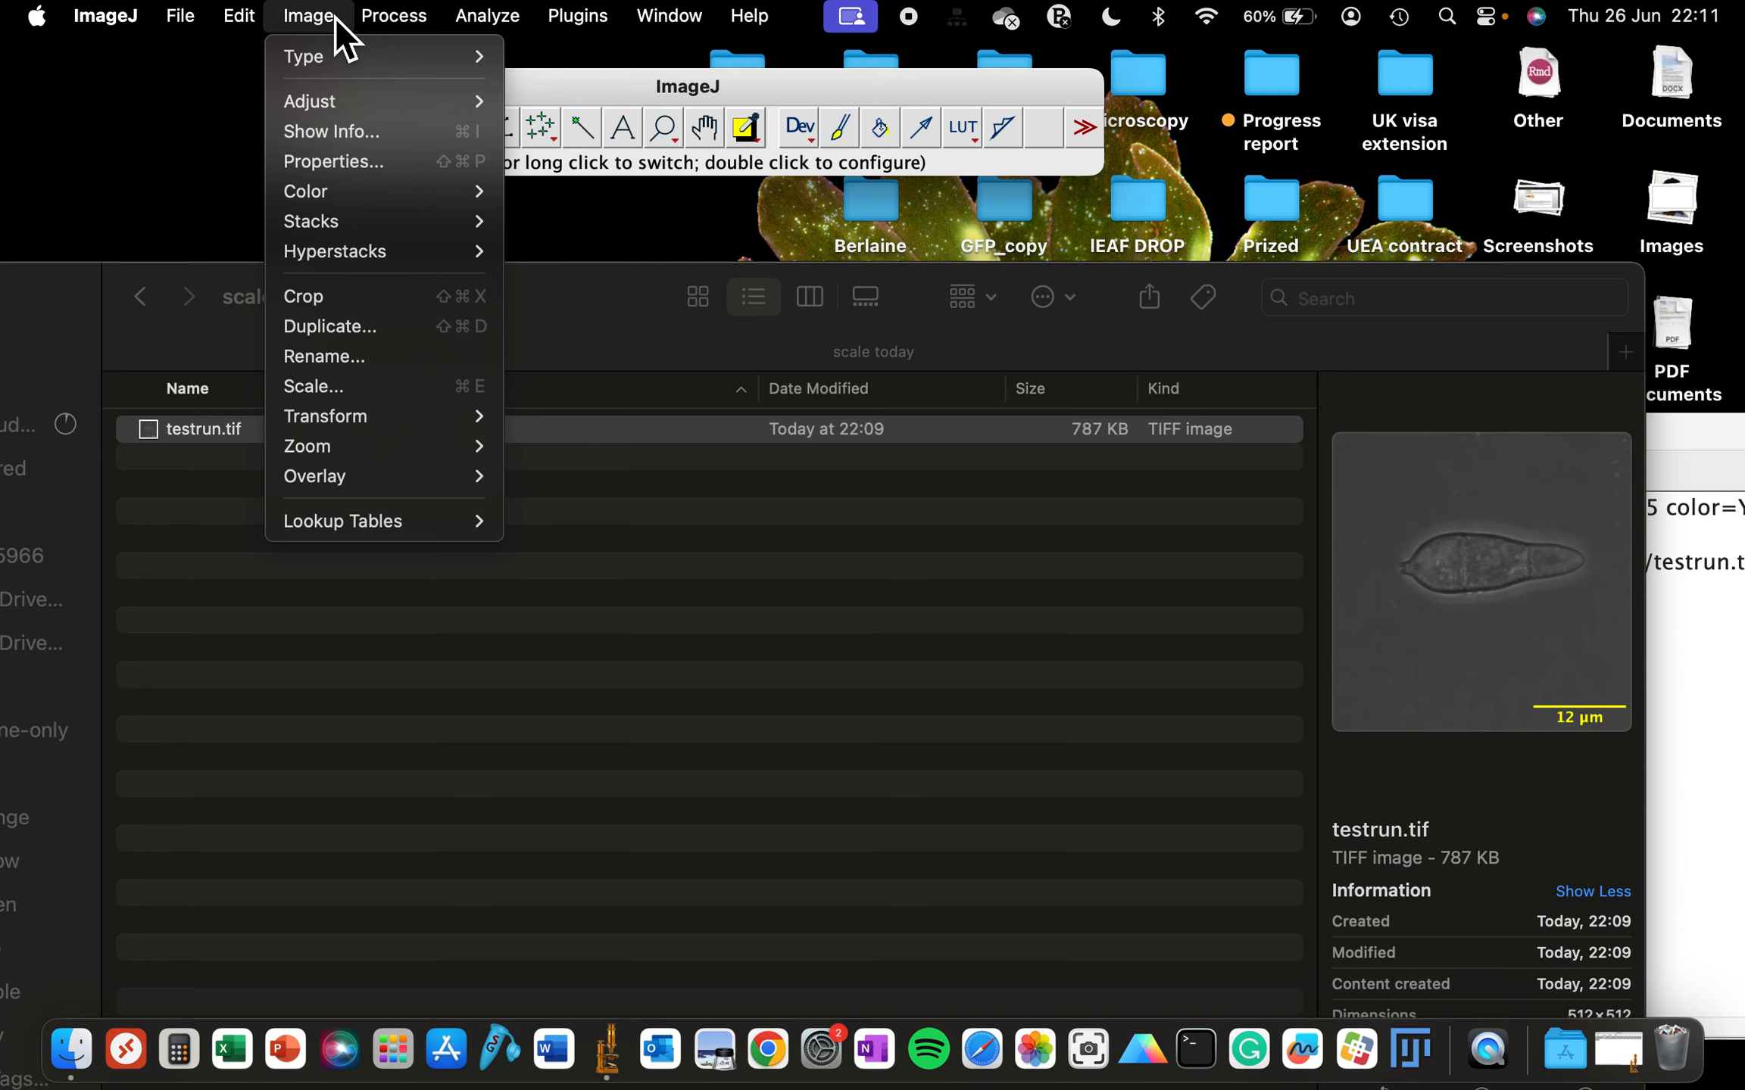
mouse_move(409, 6)
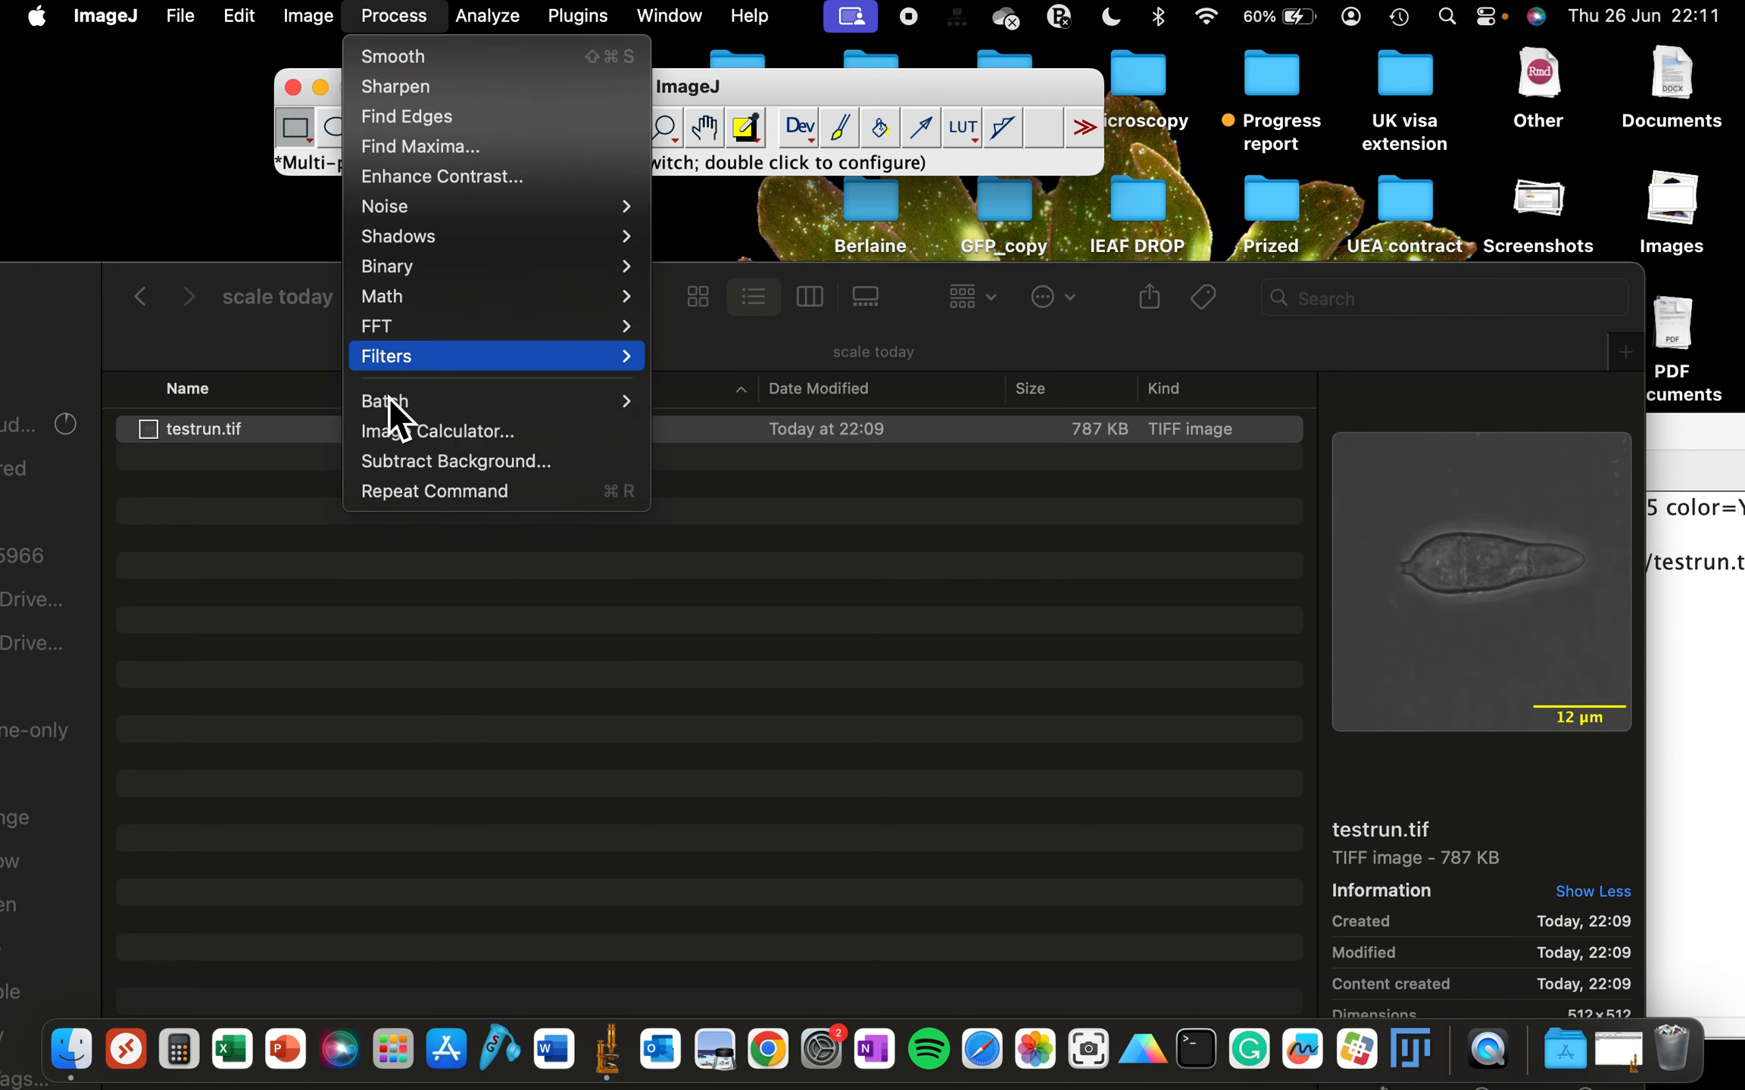
mouse_move(380, 411)
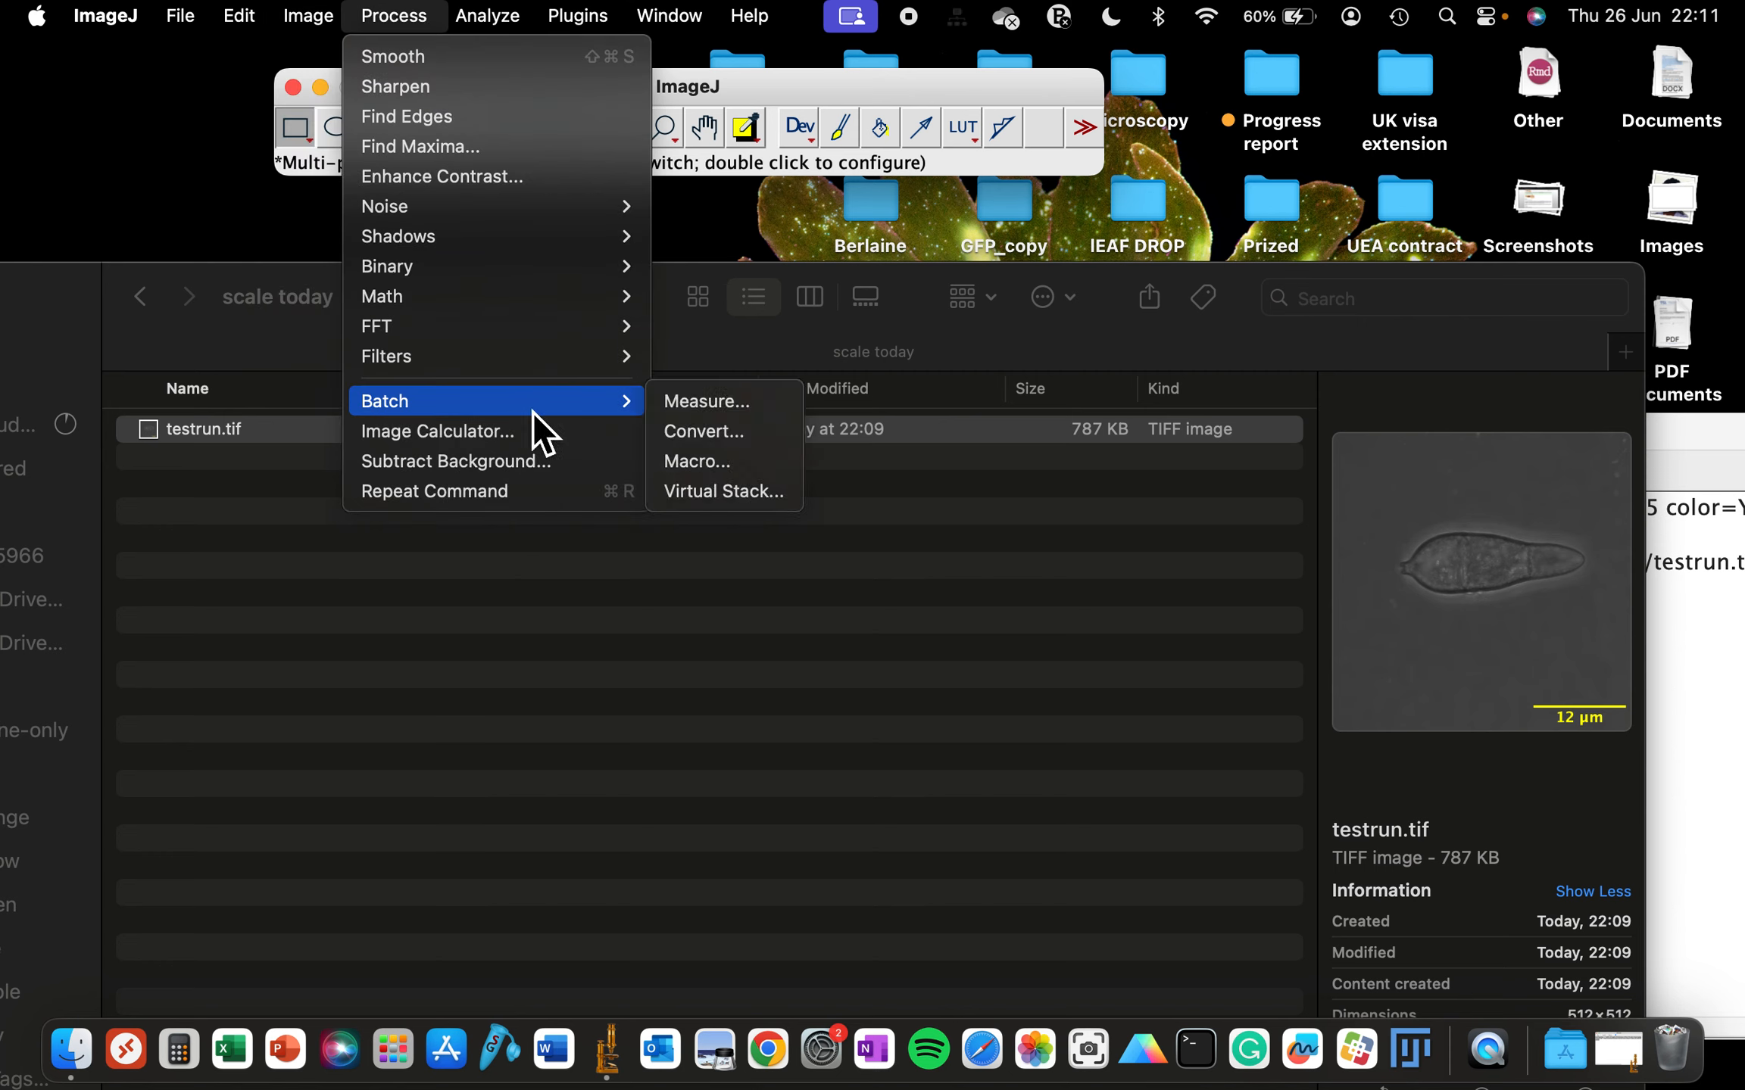
left_click(695, 458)
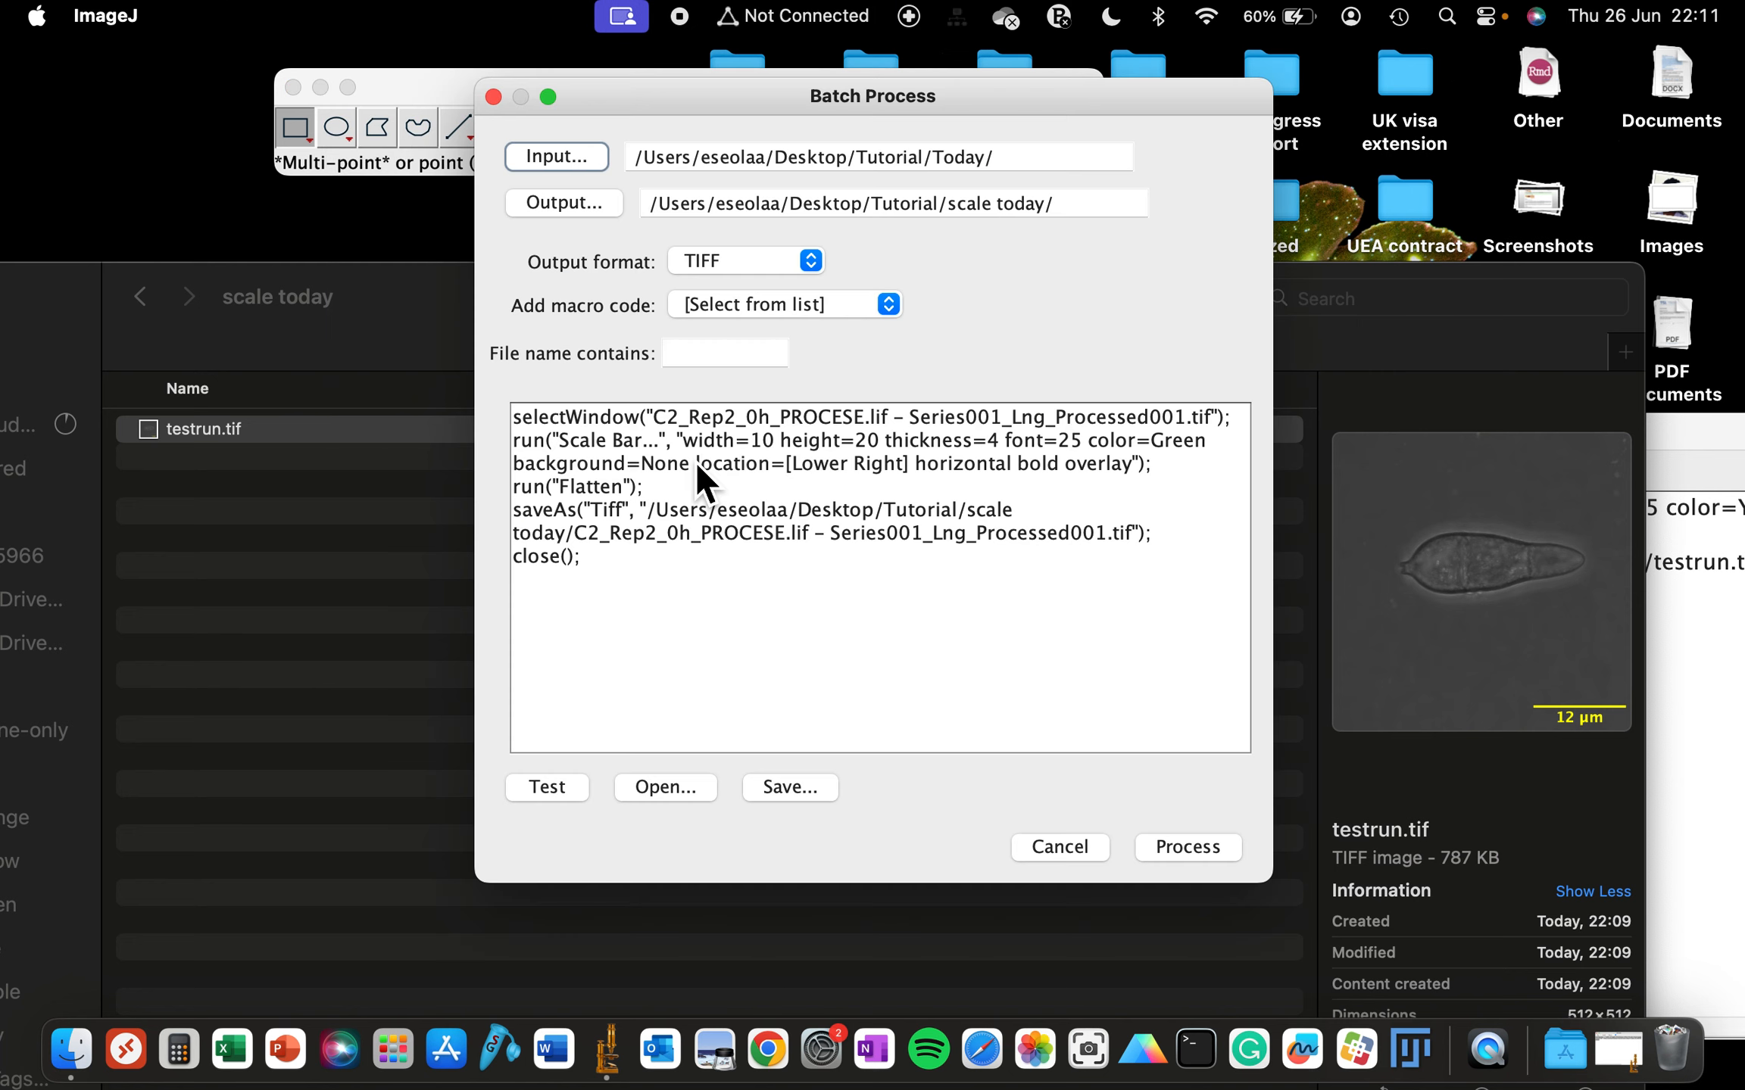
left_click_drag(616, 566, 452, 351)
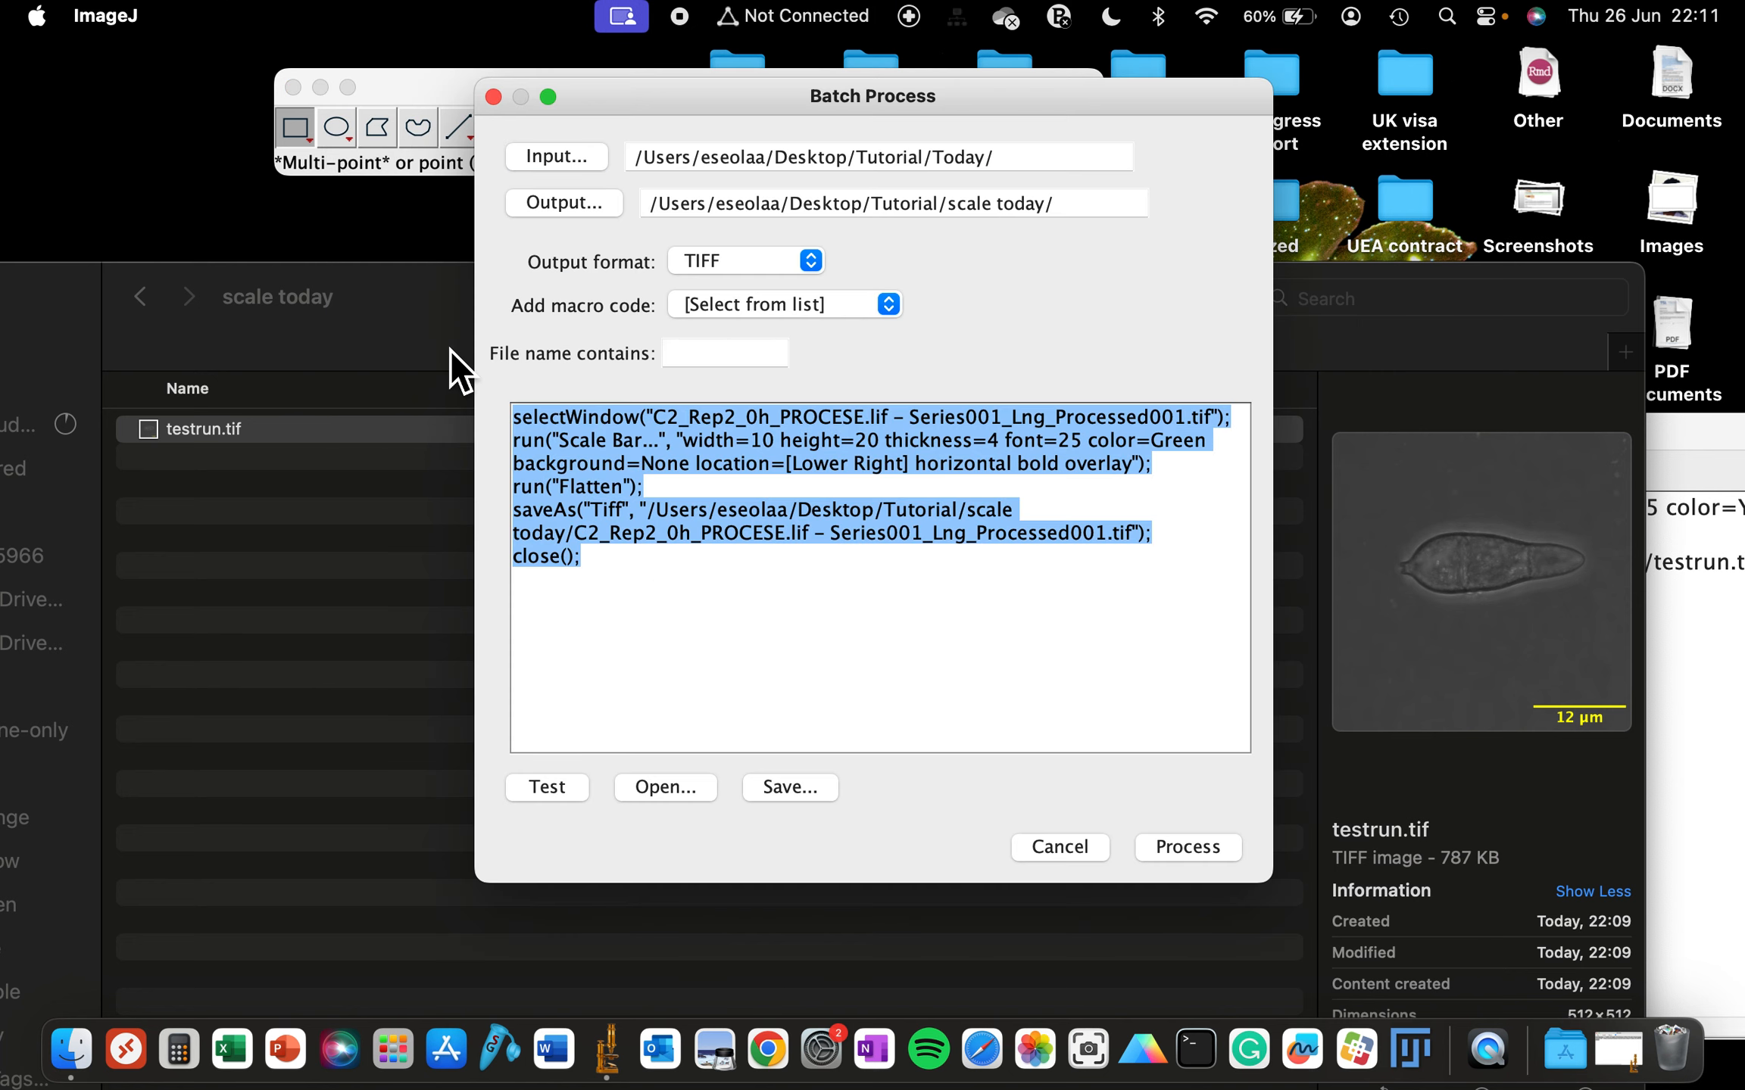
key("BackSpace")
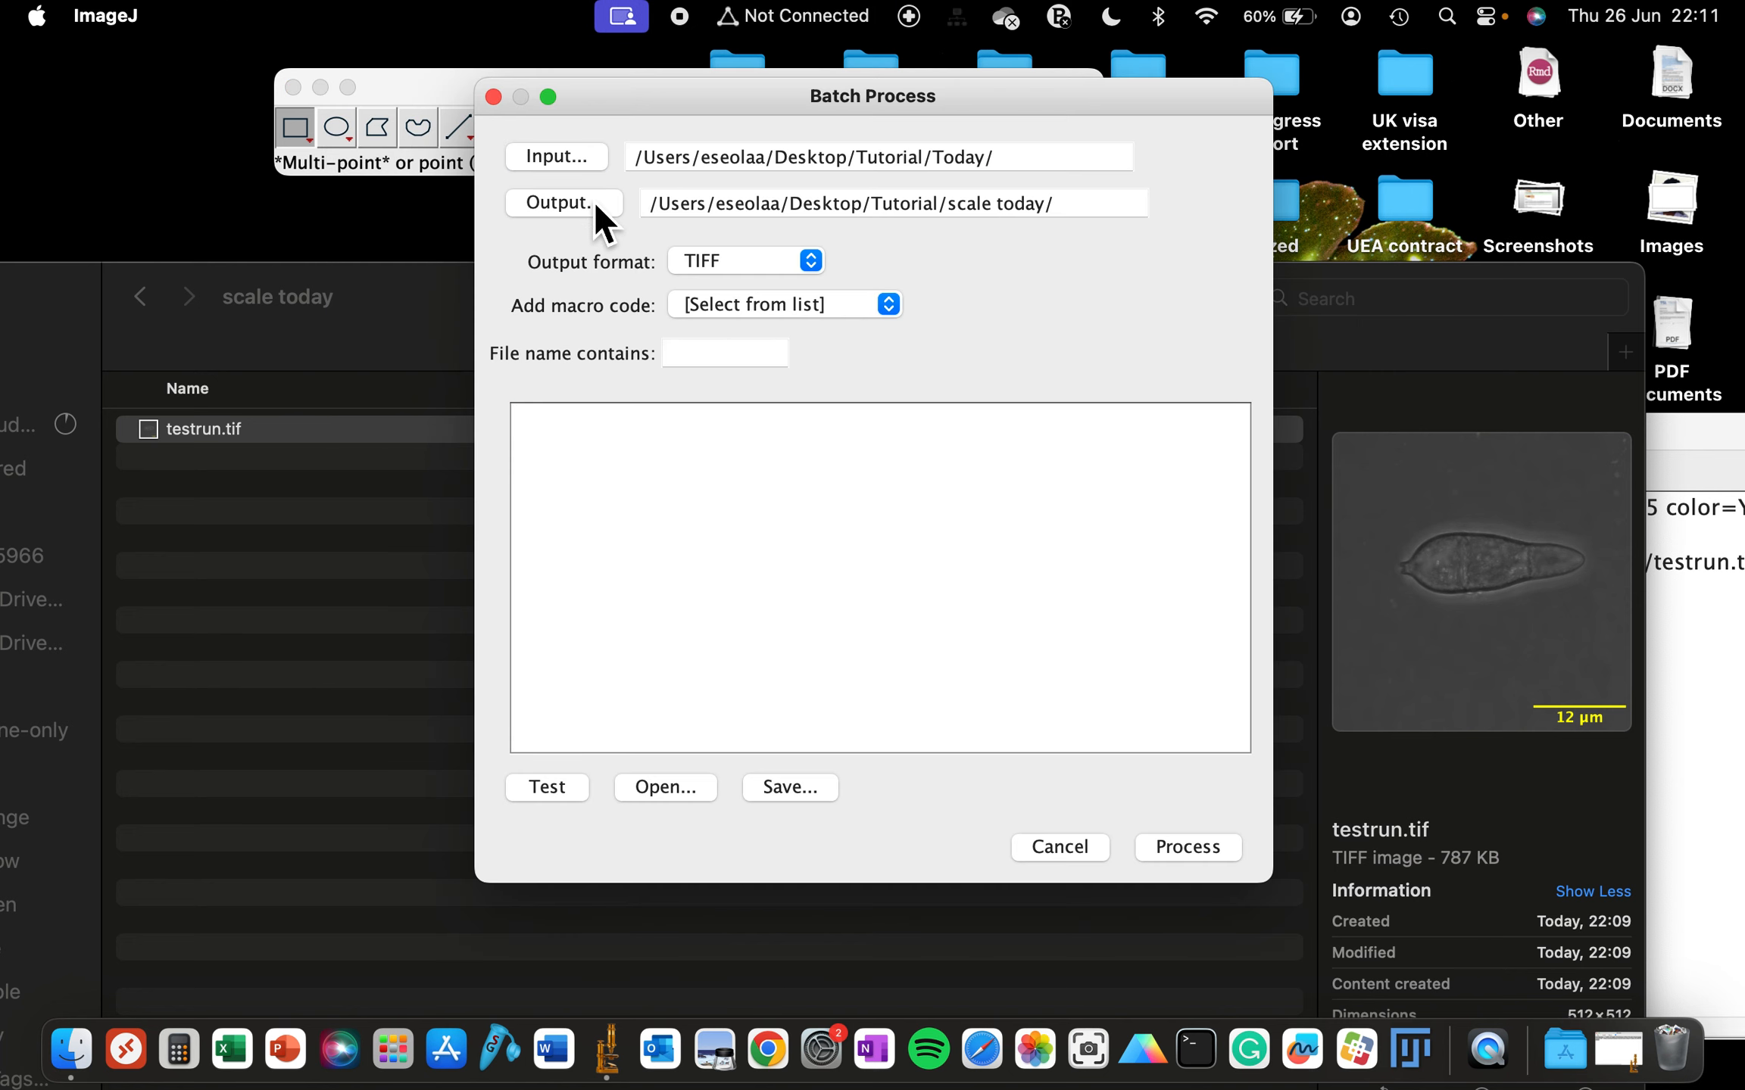
- Set the batch input folder to the Today folder inside Tutorial
left_click(582, 159)
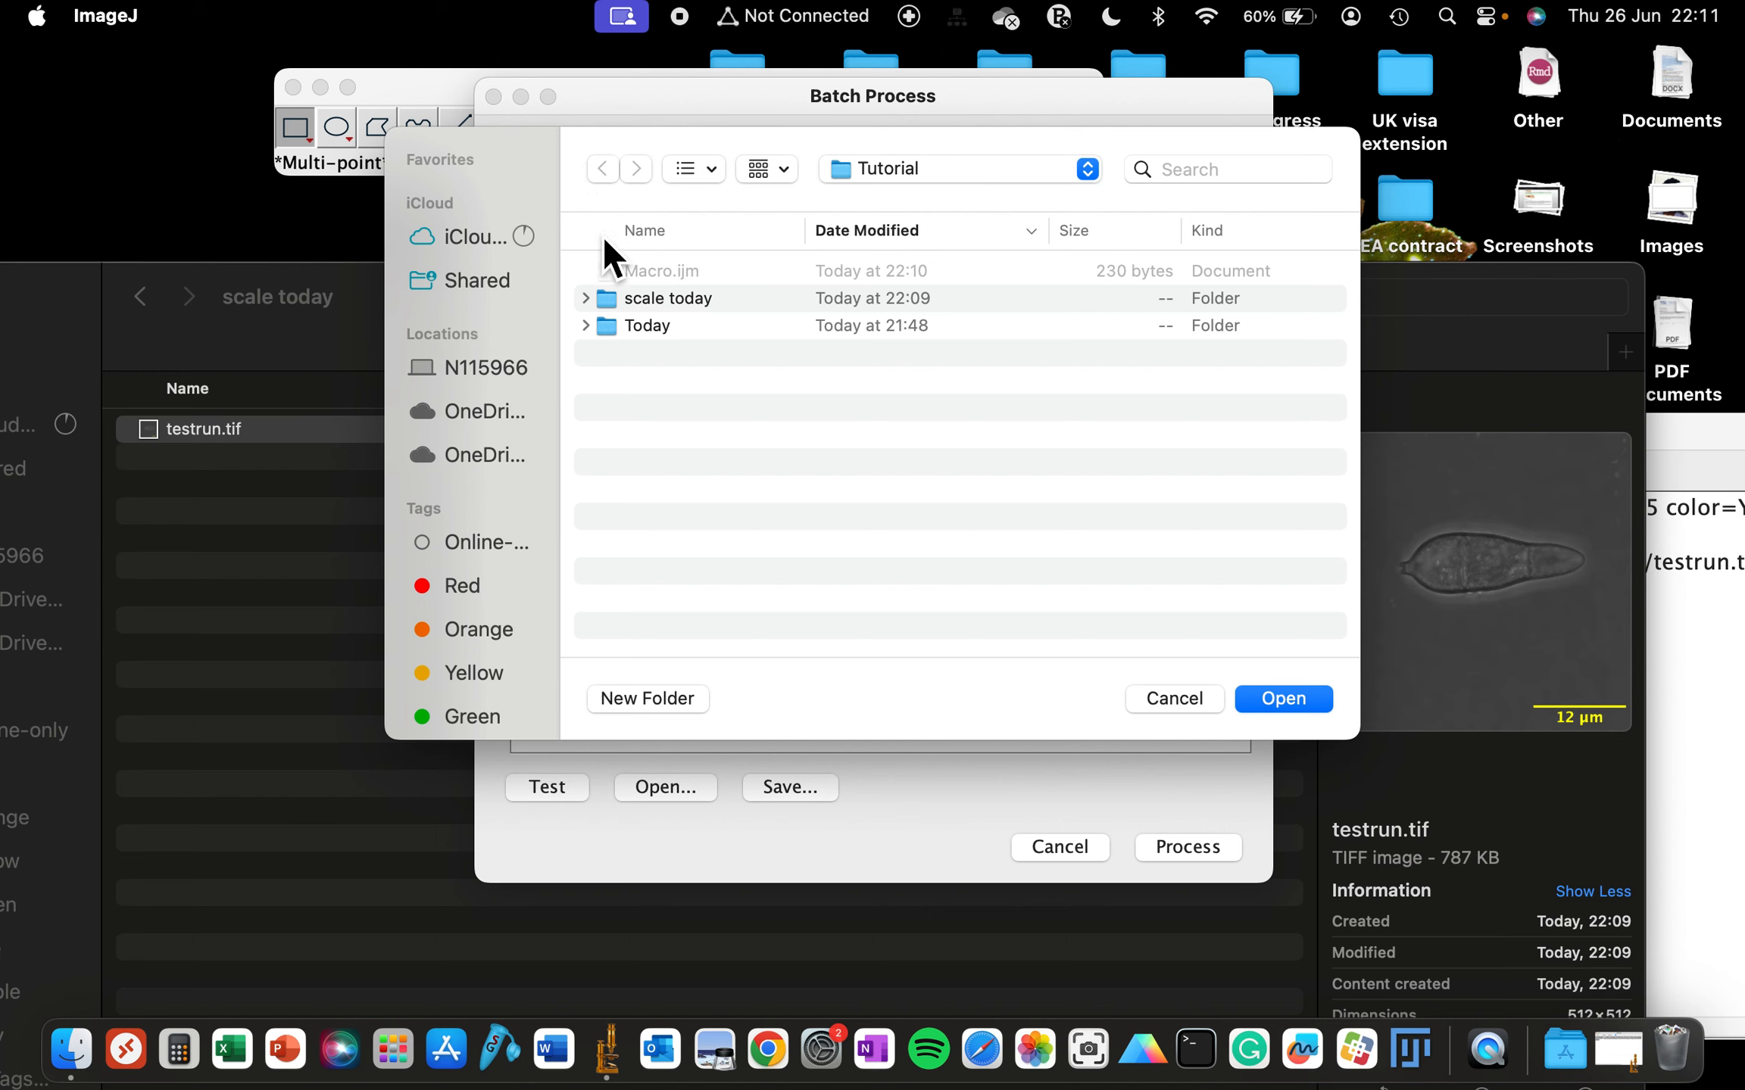
left_click(587, 326)
left_click(586, 326)
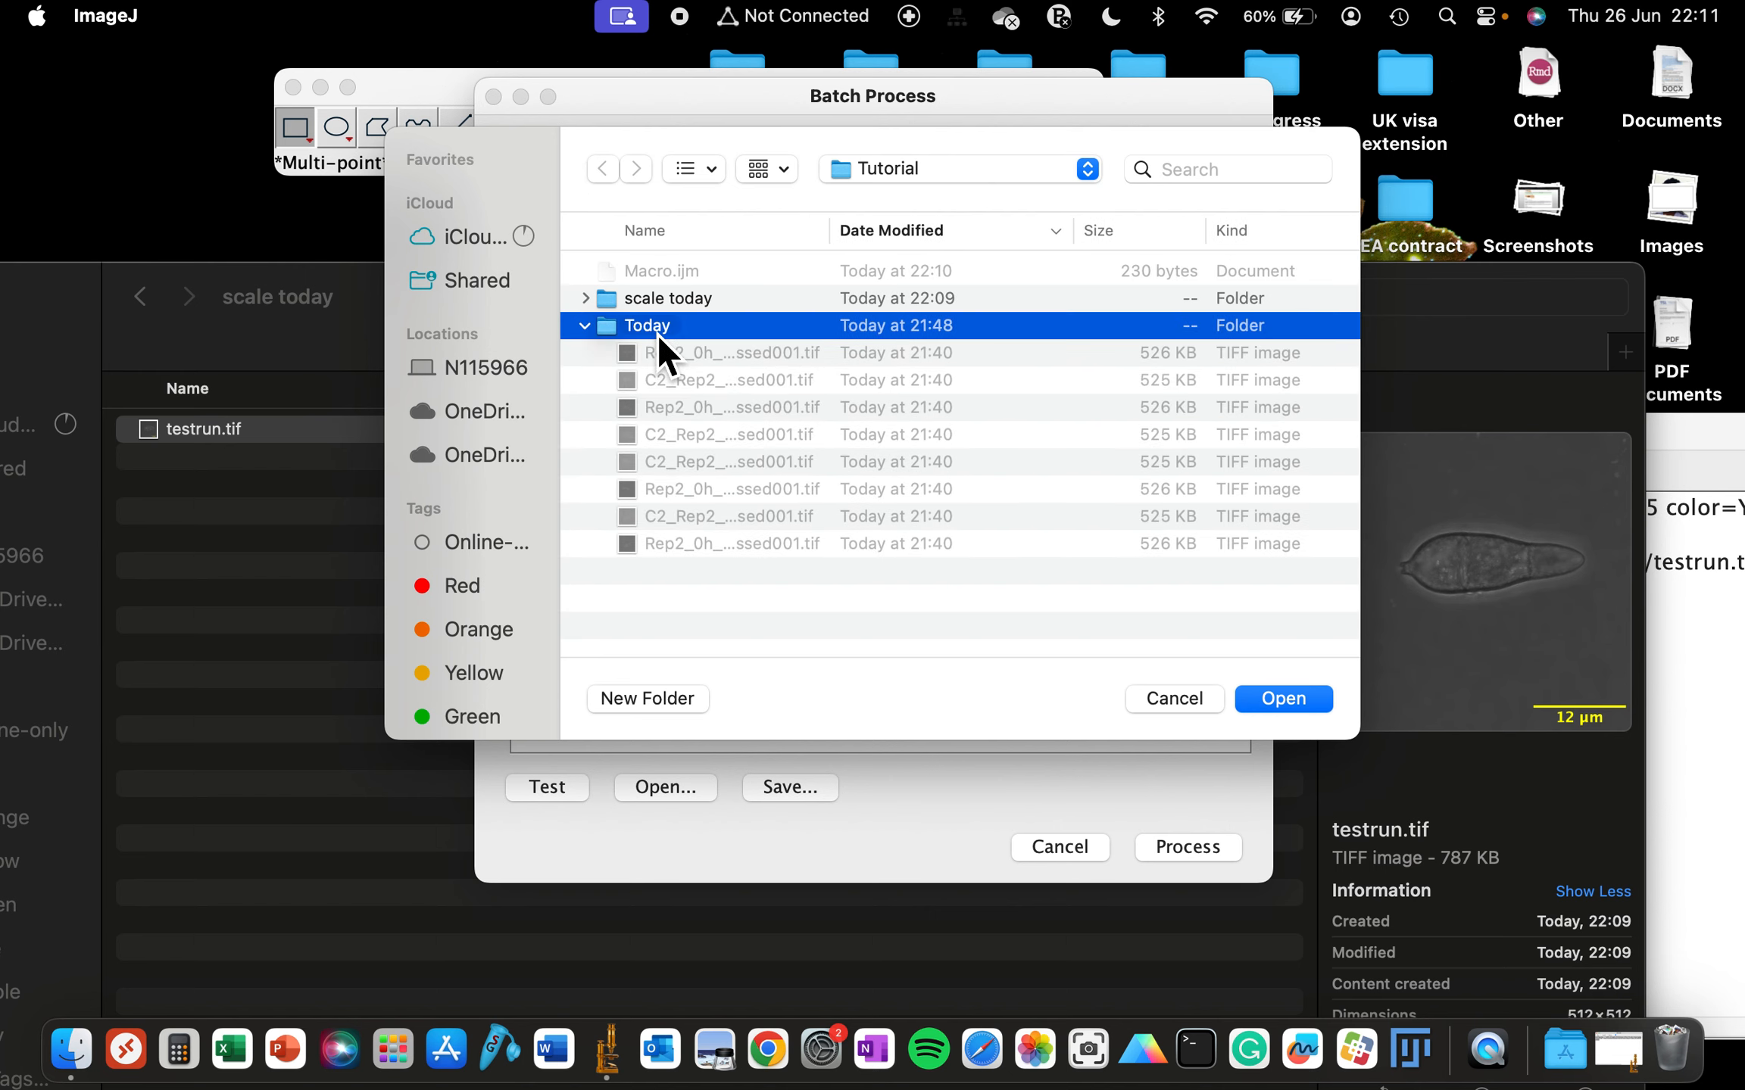
left_click(1280, 699)
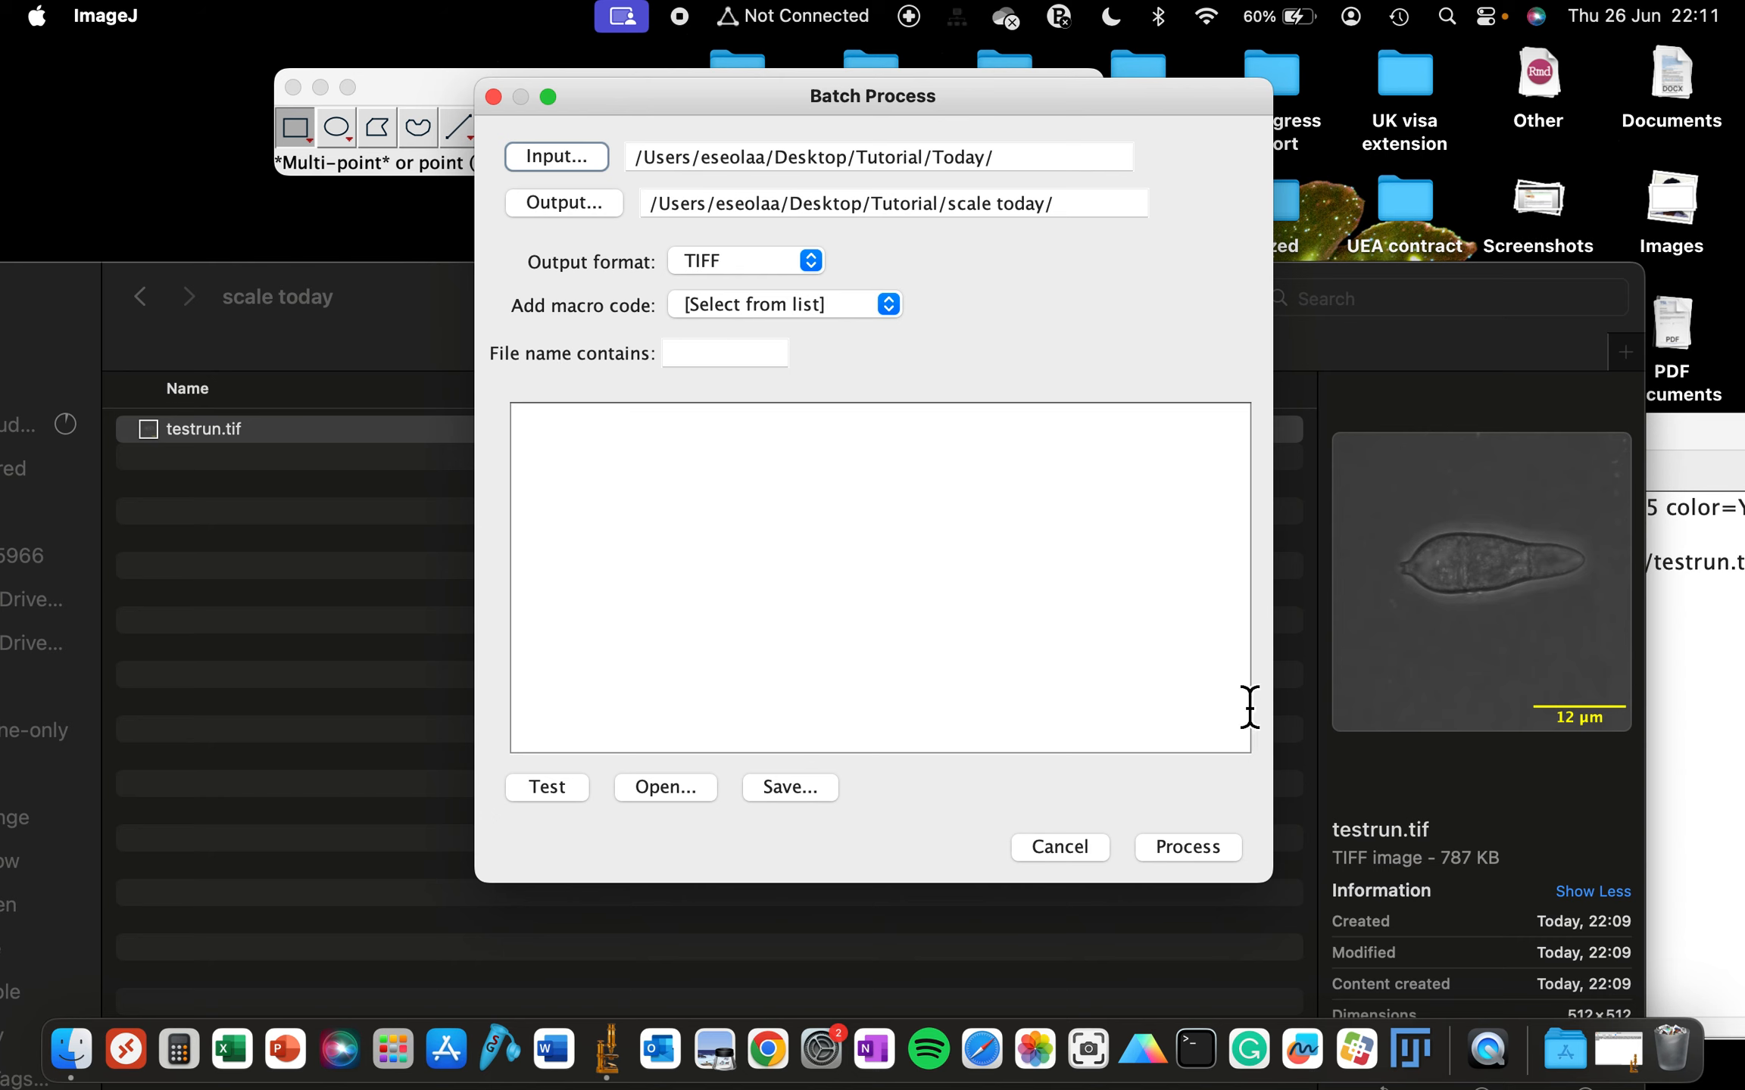
- Set the batch output folder to the scale today folder inside Tutorial
left_click(559, 215)
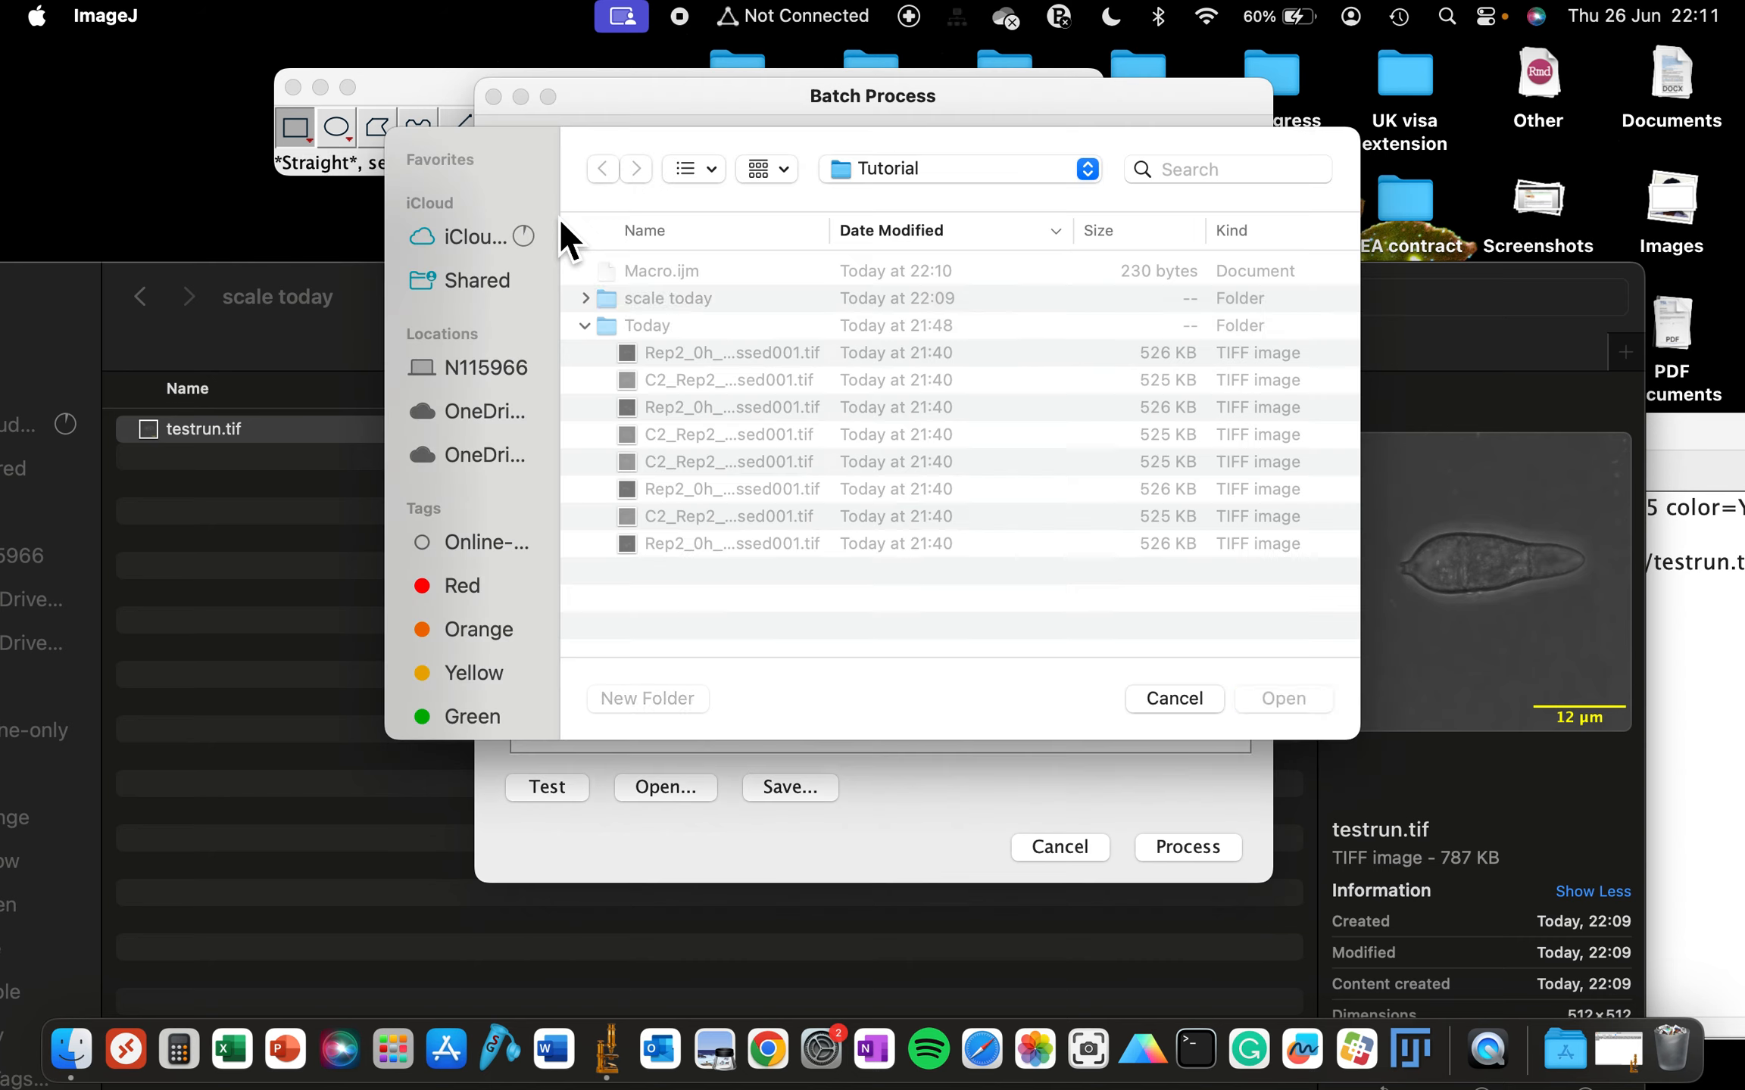
left_click(558, 217)
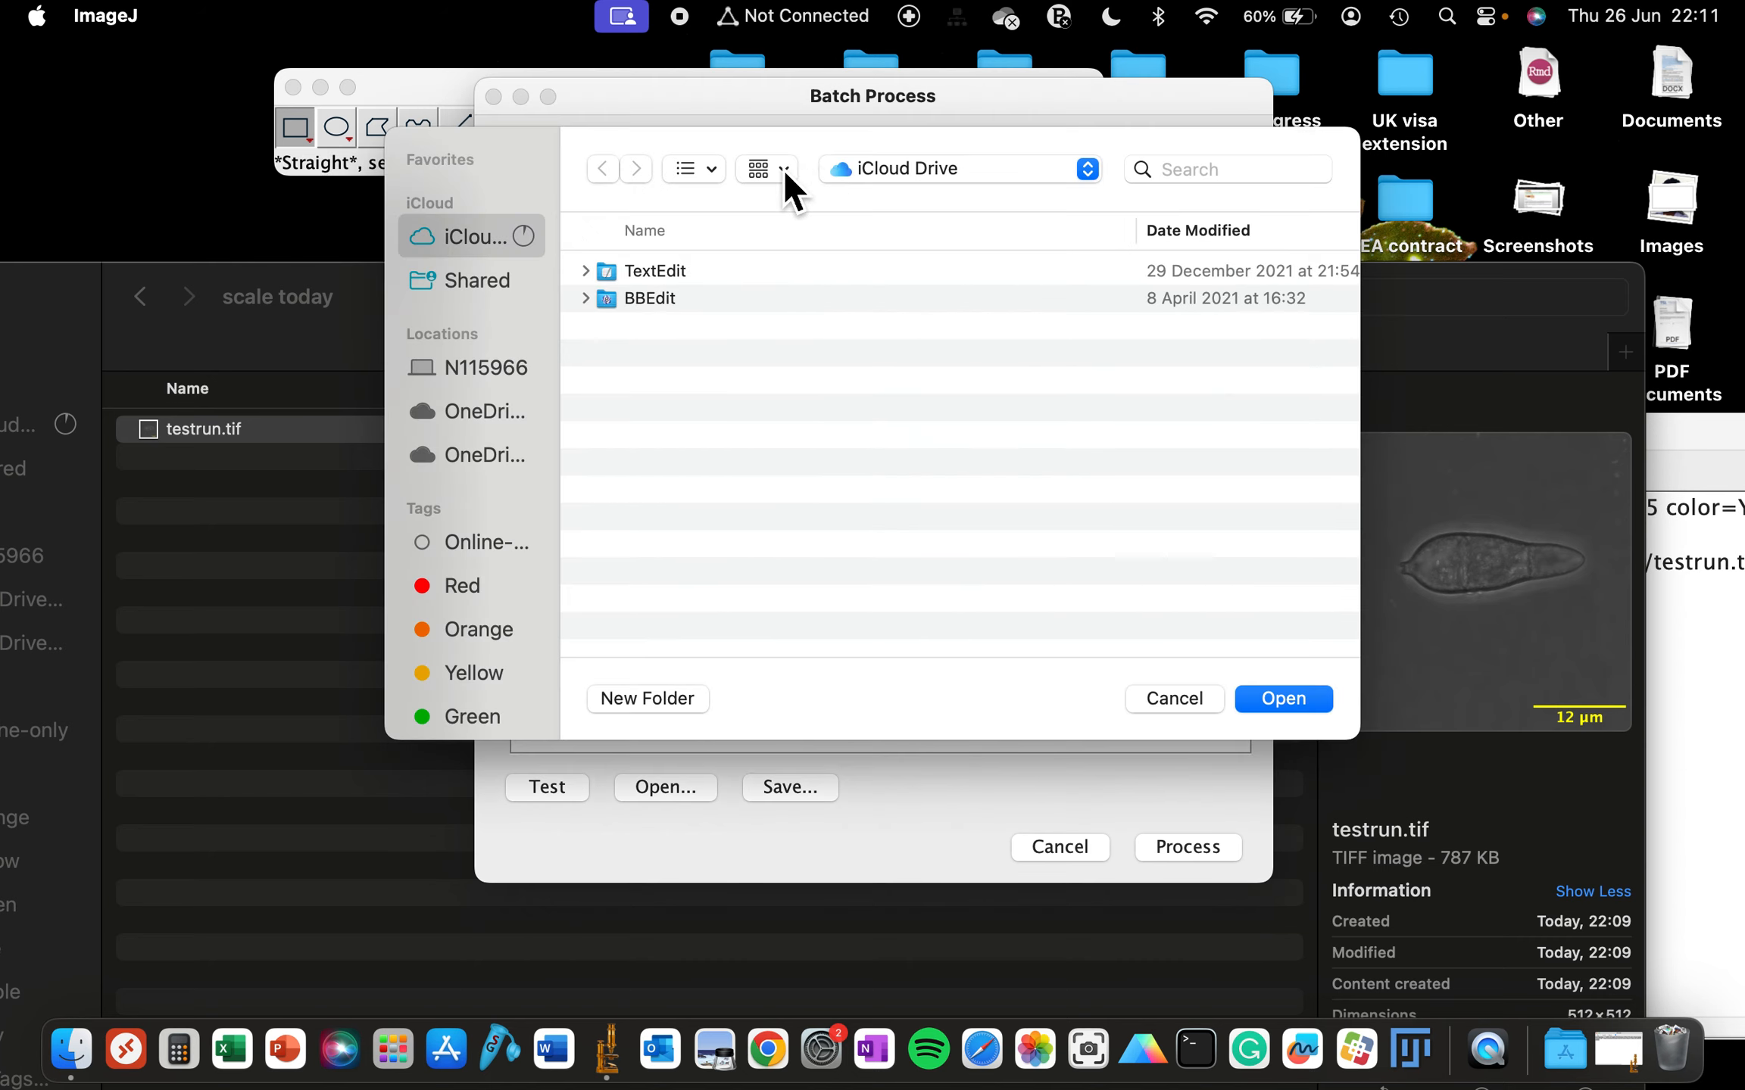
left_click(876, 179)
left_click(892, 250)
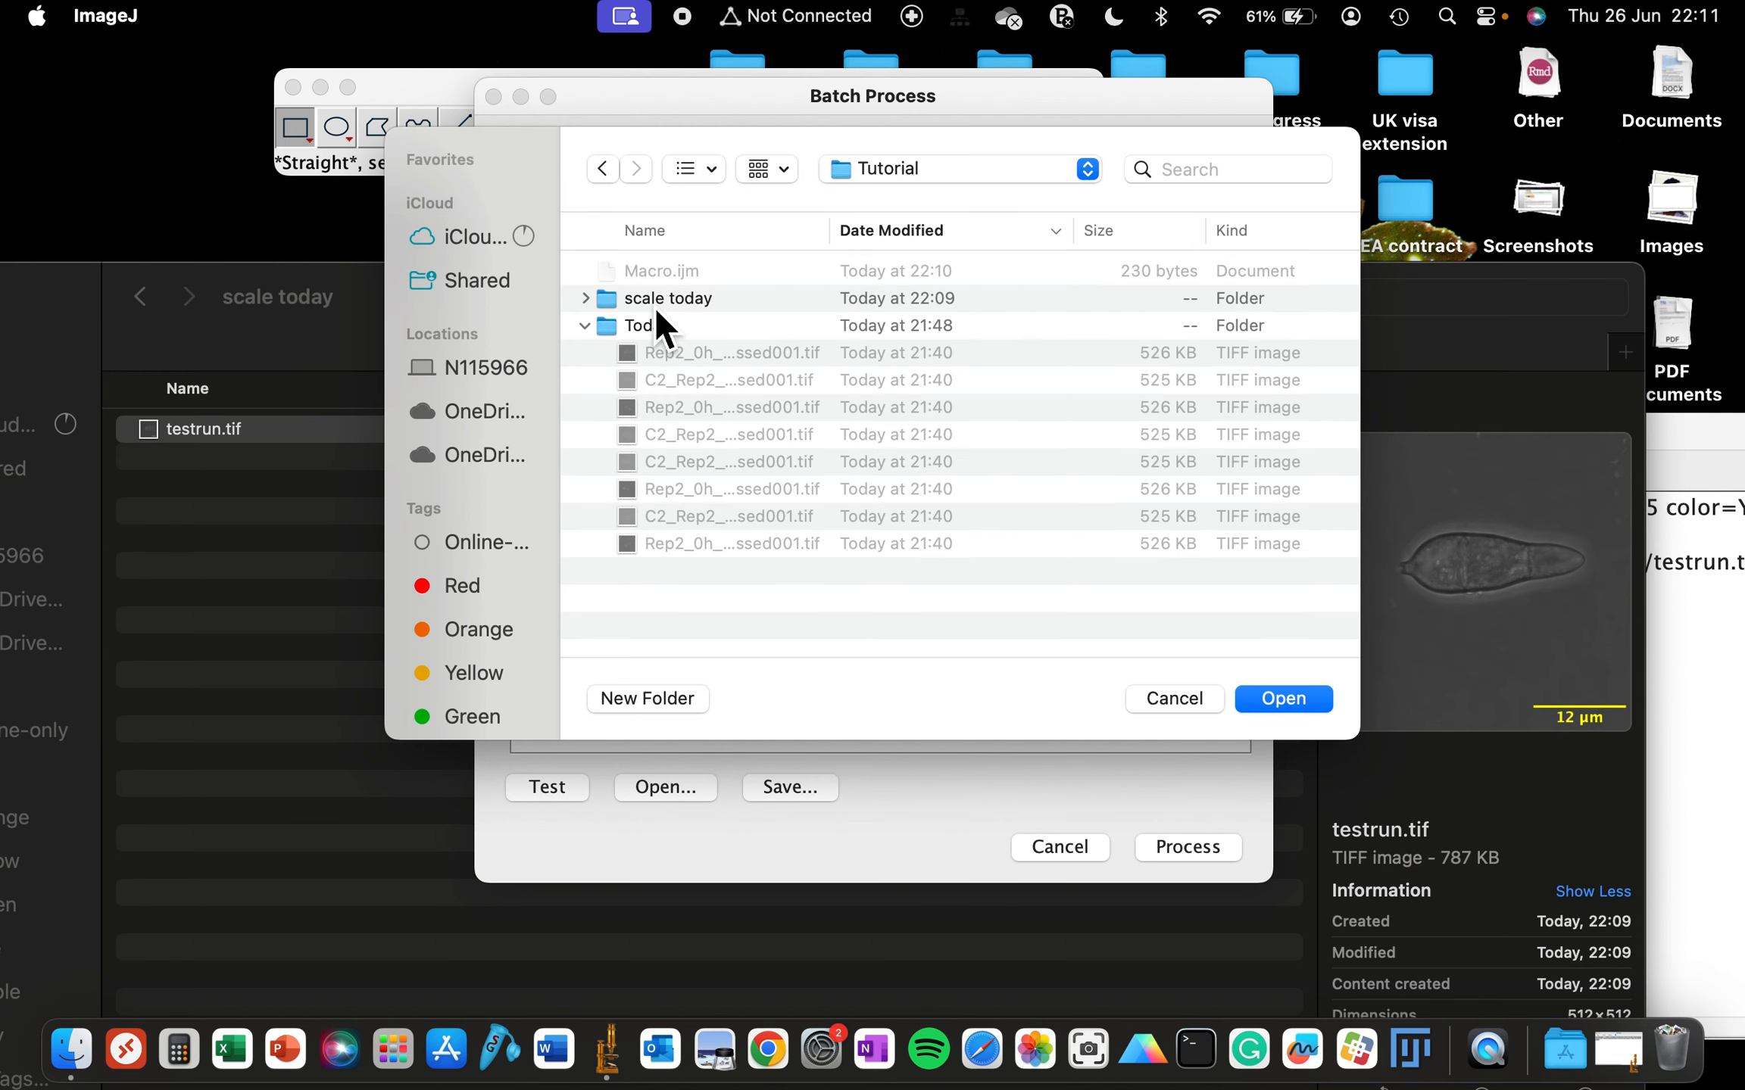
left_click(653, 305)
left_click(1281, 698)
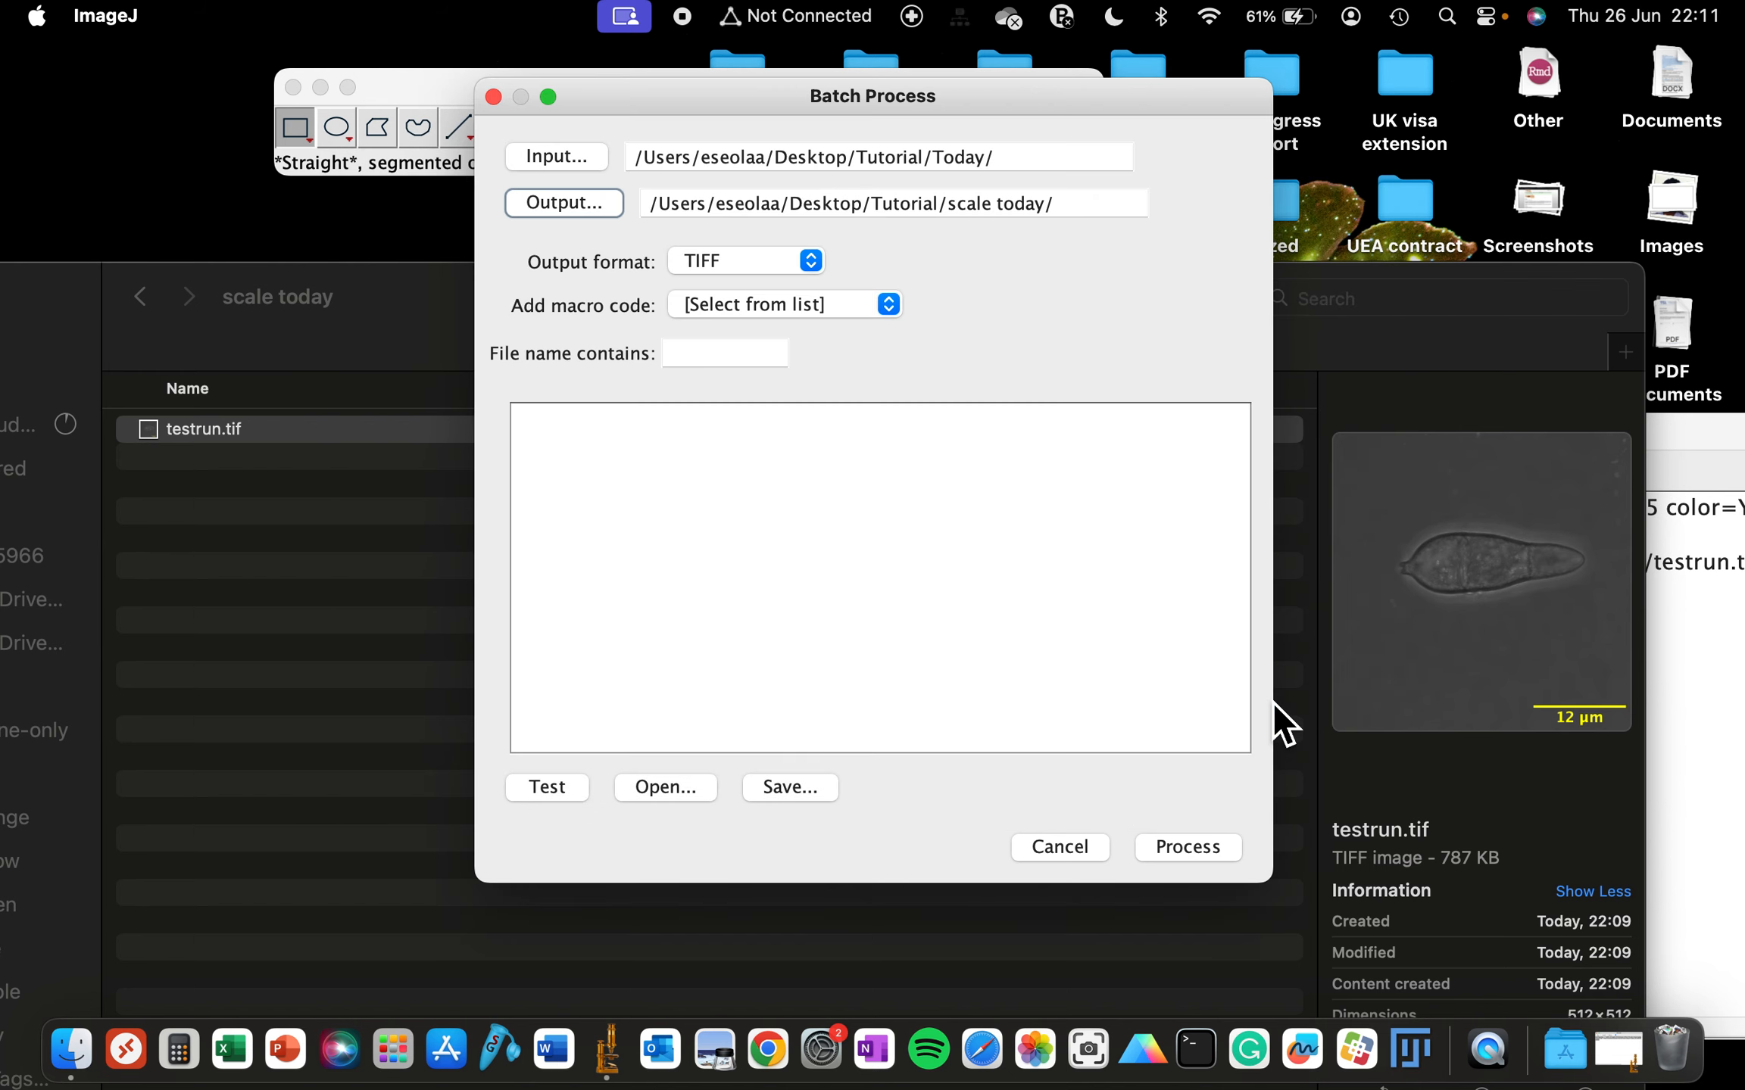
- Paste the recorded scale bar, flatten and save macro code into the batch code box and run Process
left_click(881, 310)
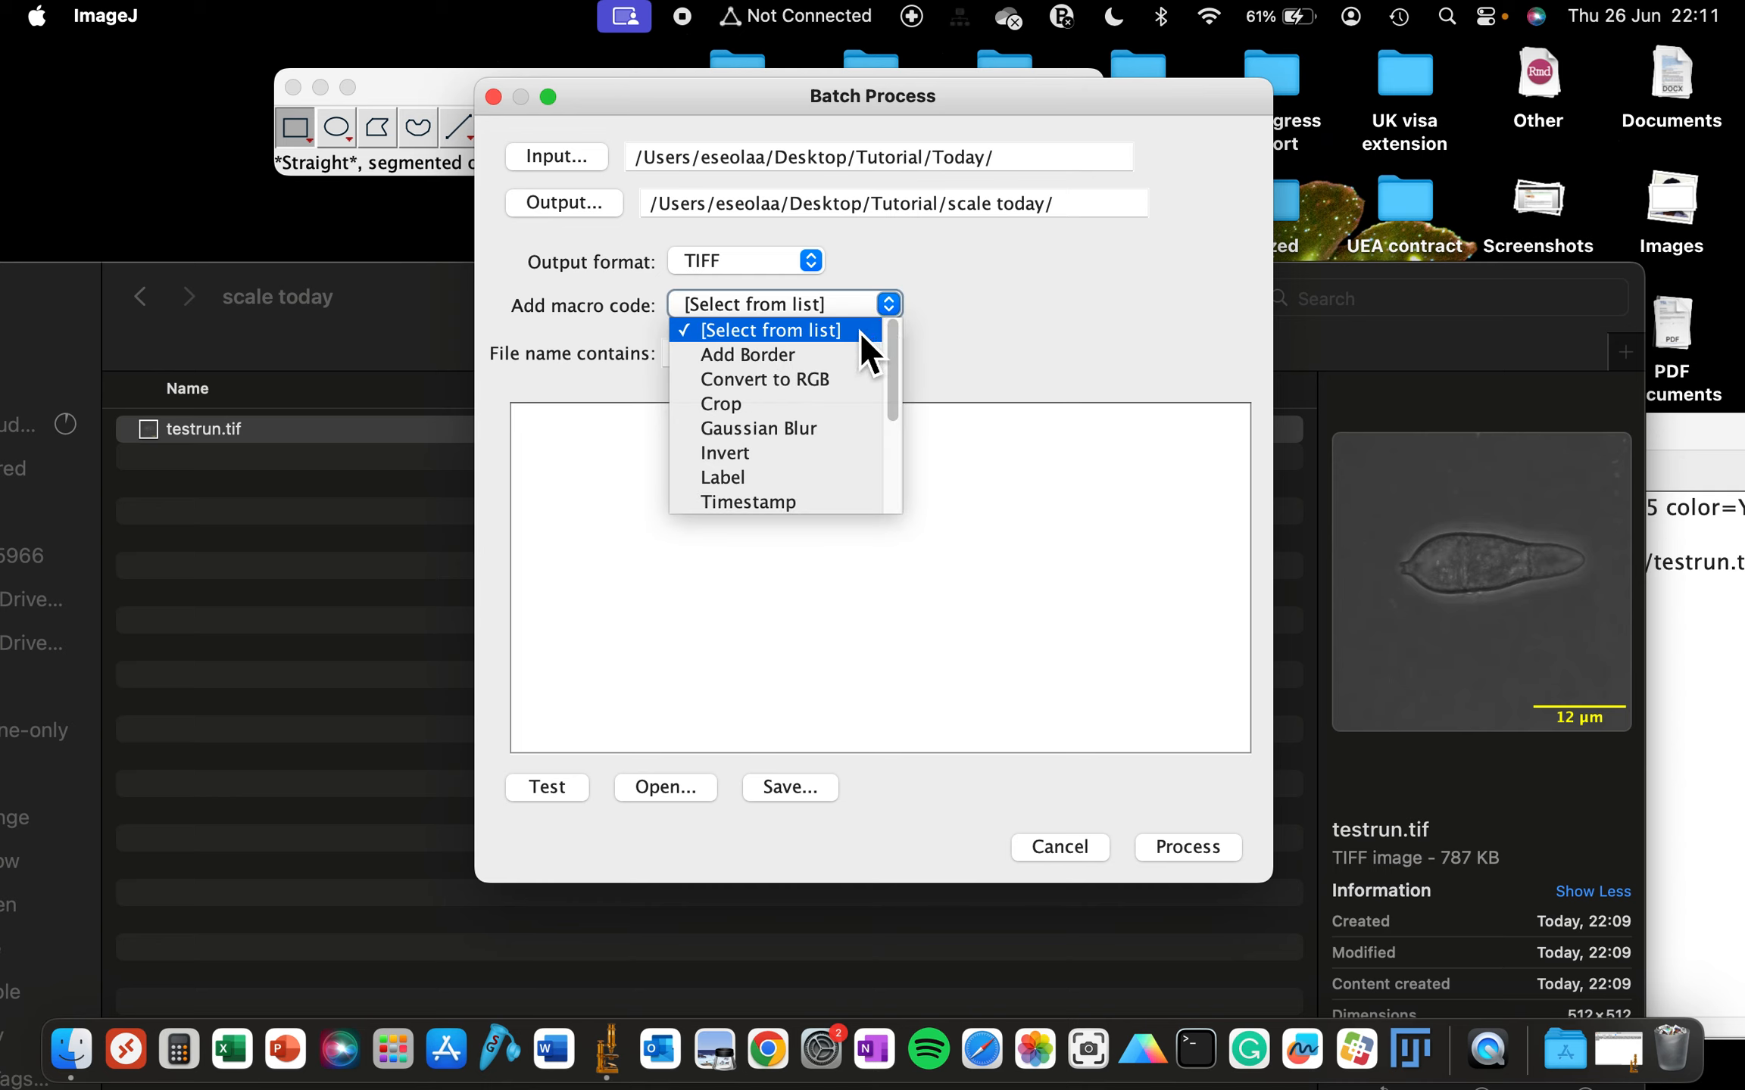
left_click(842, 565)
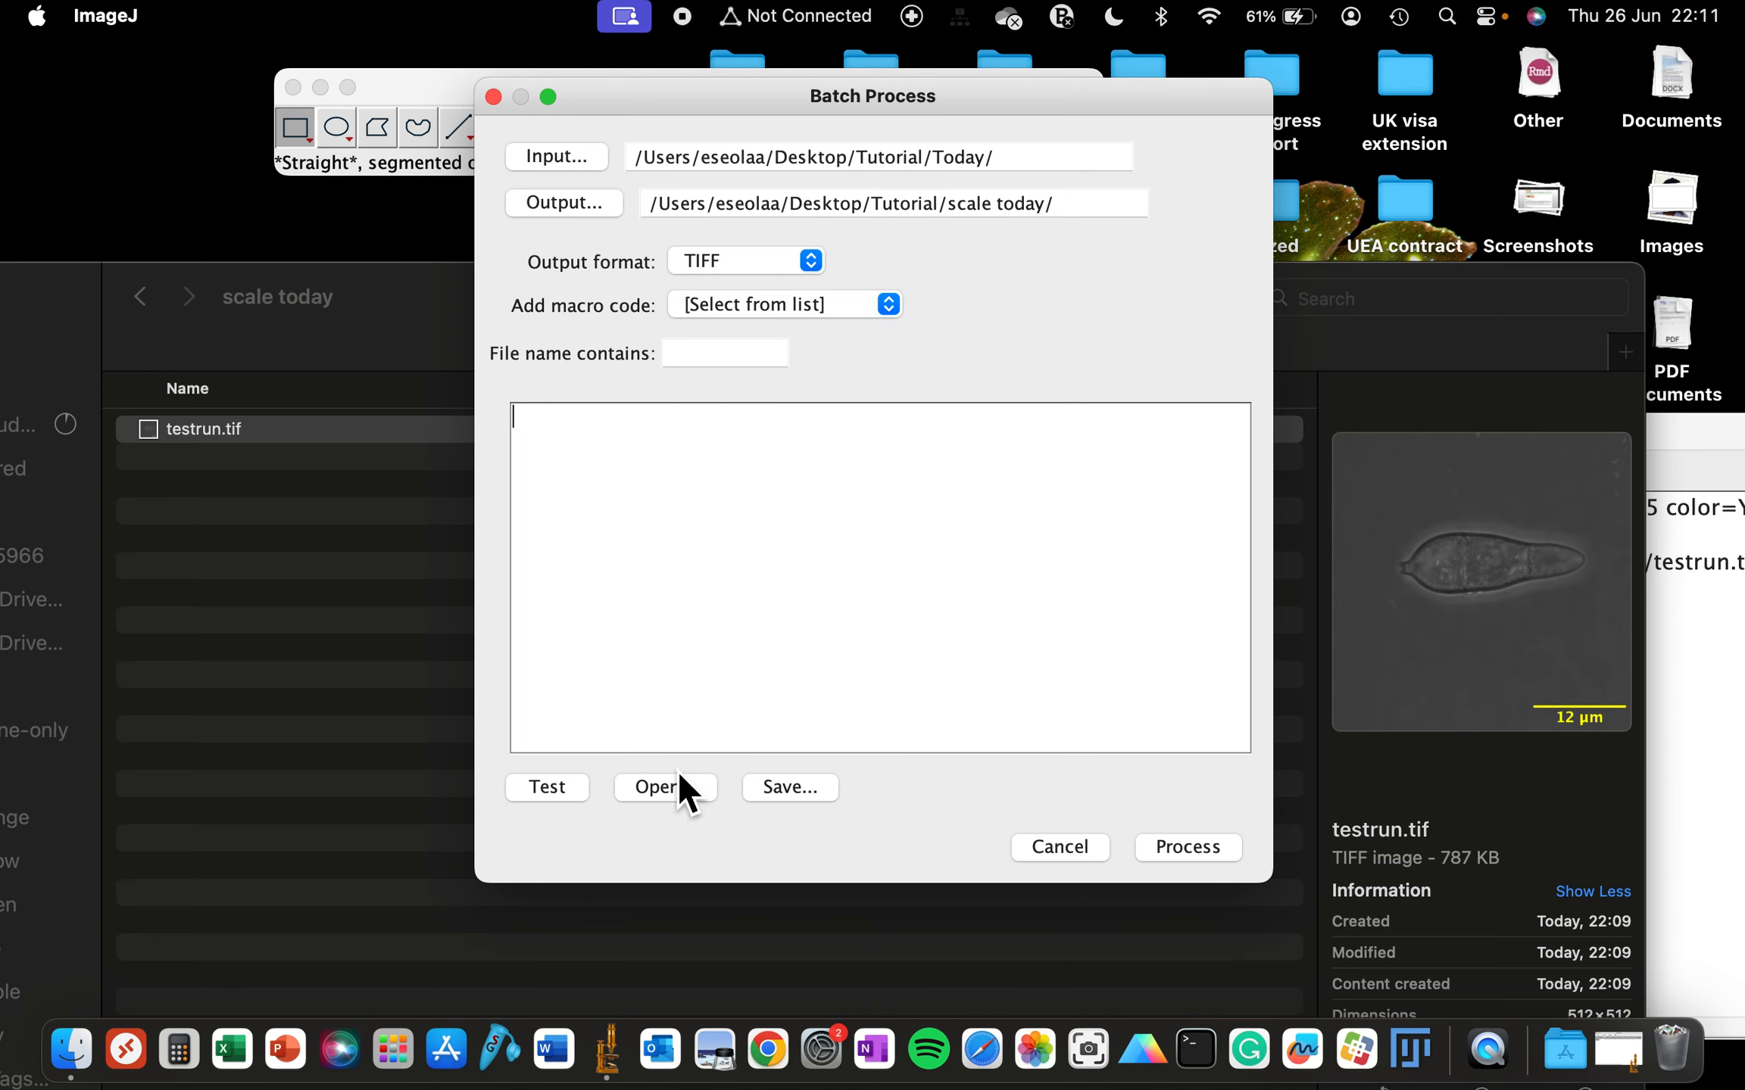
type("run(\"Scale Bar...\", \"width=12 height=25 thickness=4 font=25 color=Yellow background=None location=[Lower Right] horizontal bold overlay\"); run(\"Flatten\"); saveAs(\"Tiff\", \"/Users/eseolaa/Desktop/Tutorial/scale today/testrun.tif\");")
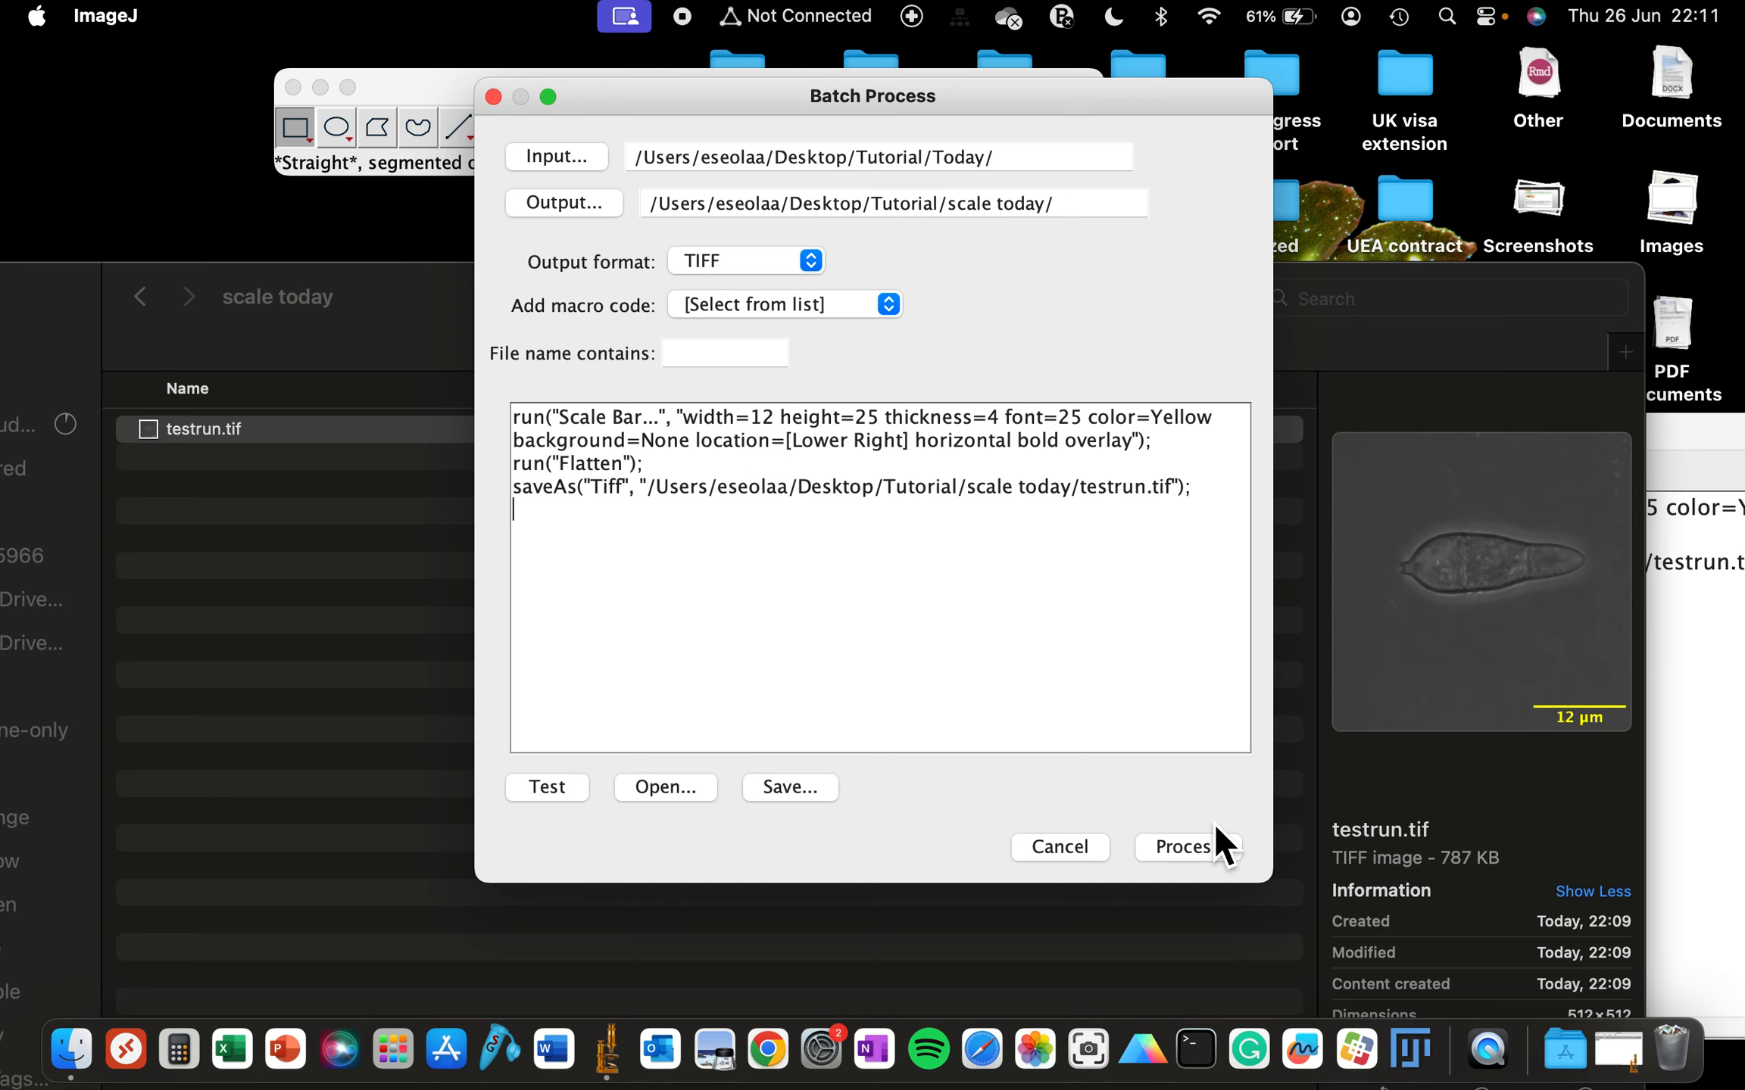
left_click(1197, 848)
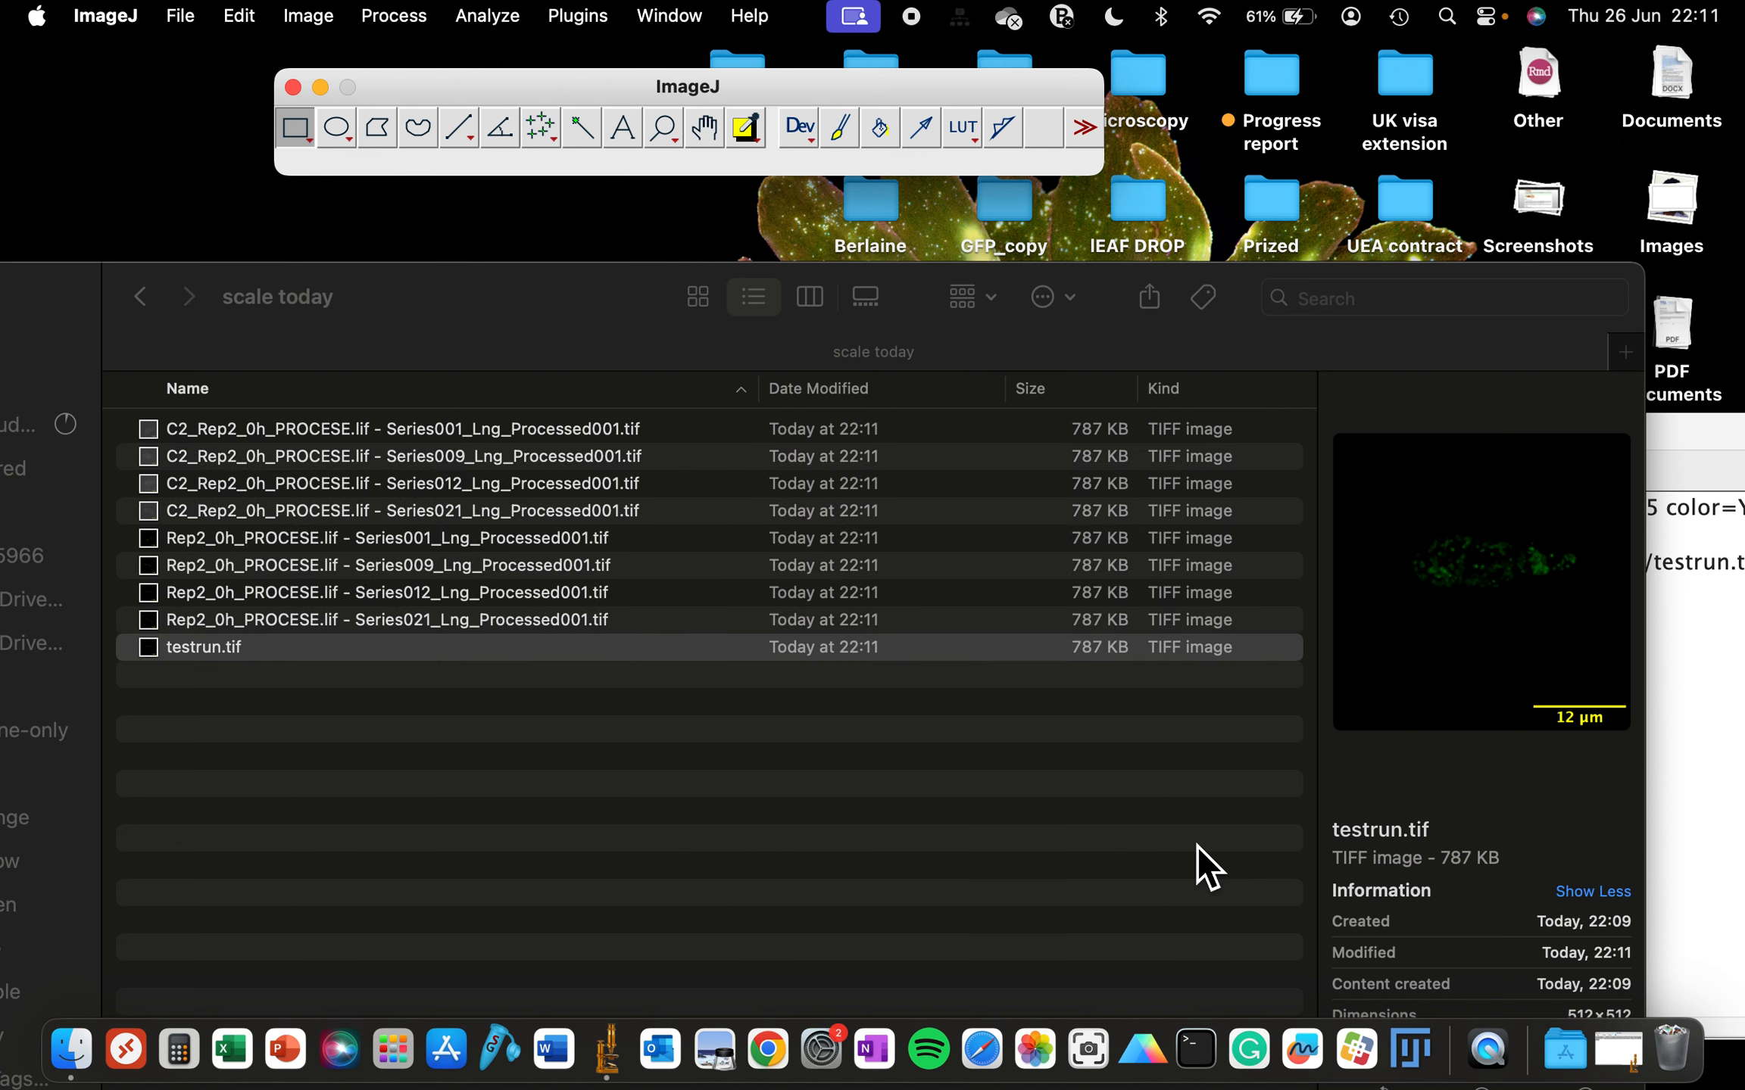
- Inspect the batch-processed images in the scale today folder, opening one to check its scale bar
left_click(397, 438)
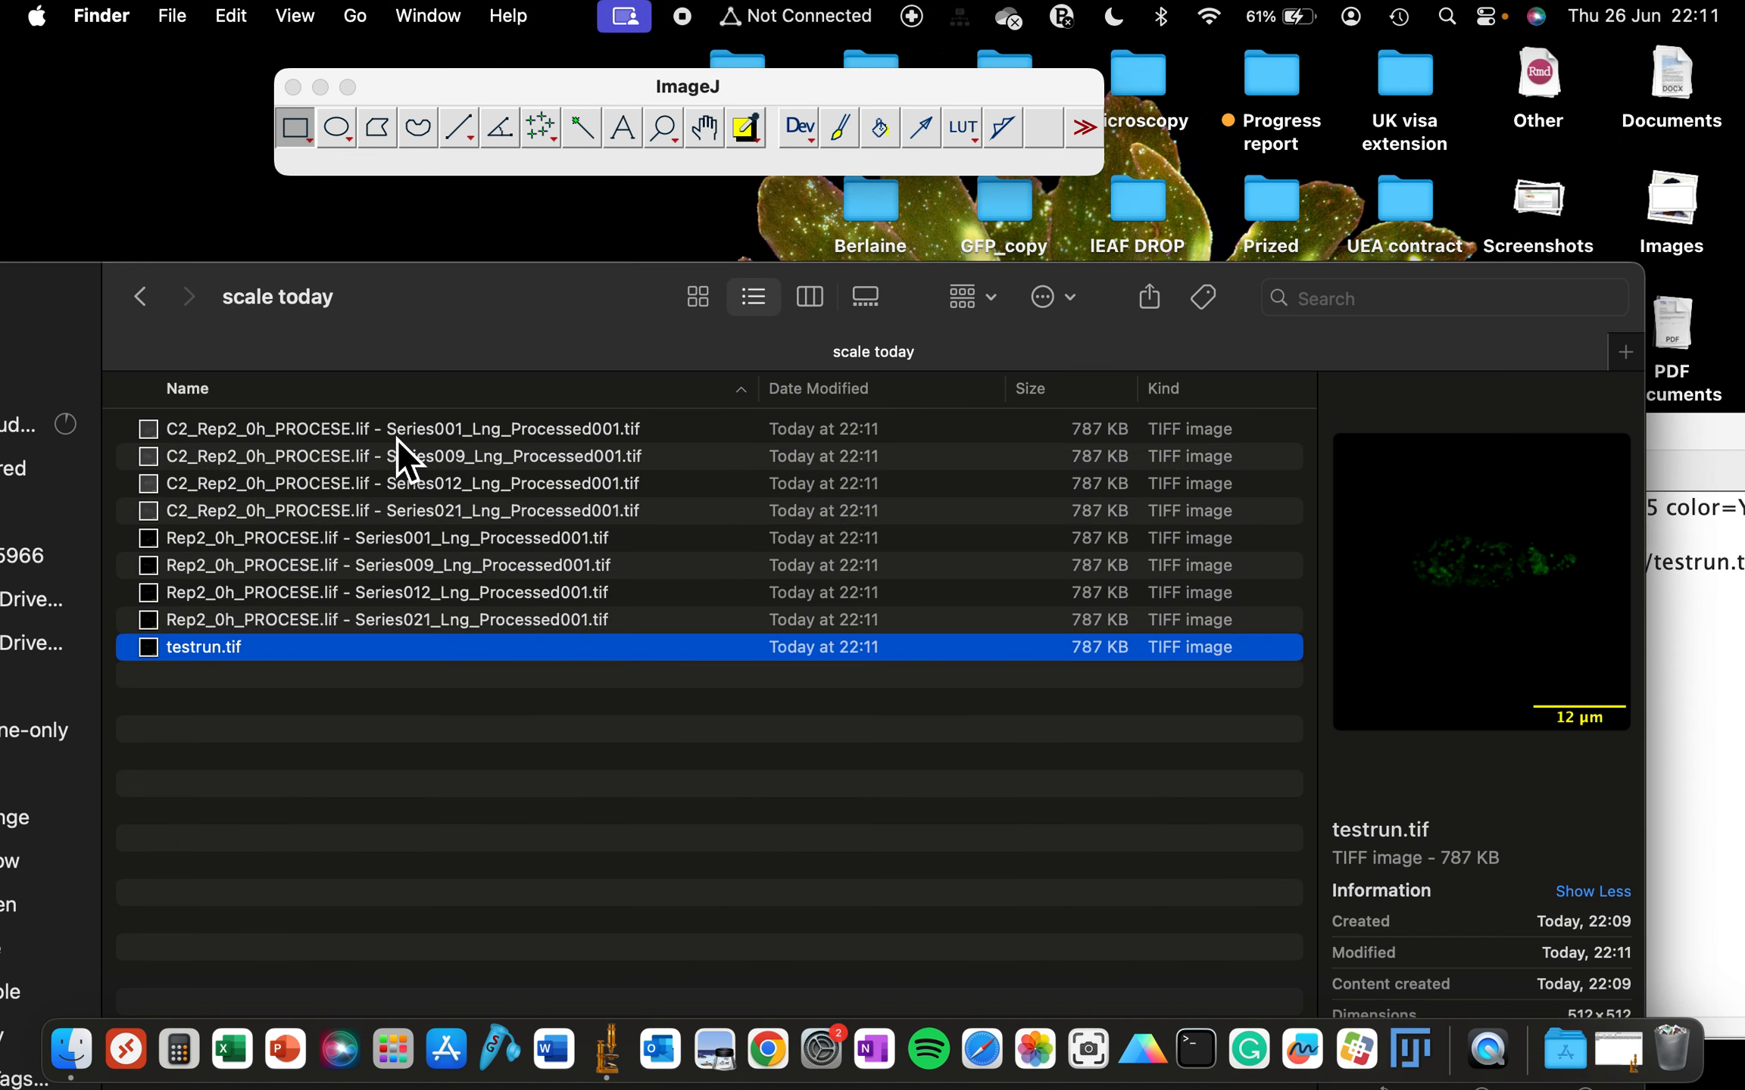
left_click(397, 456)
left_click(397, 515)
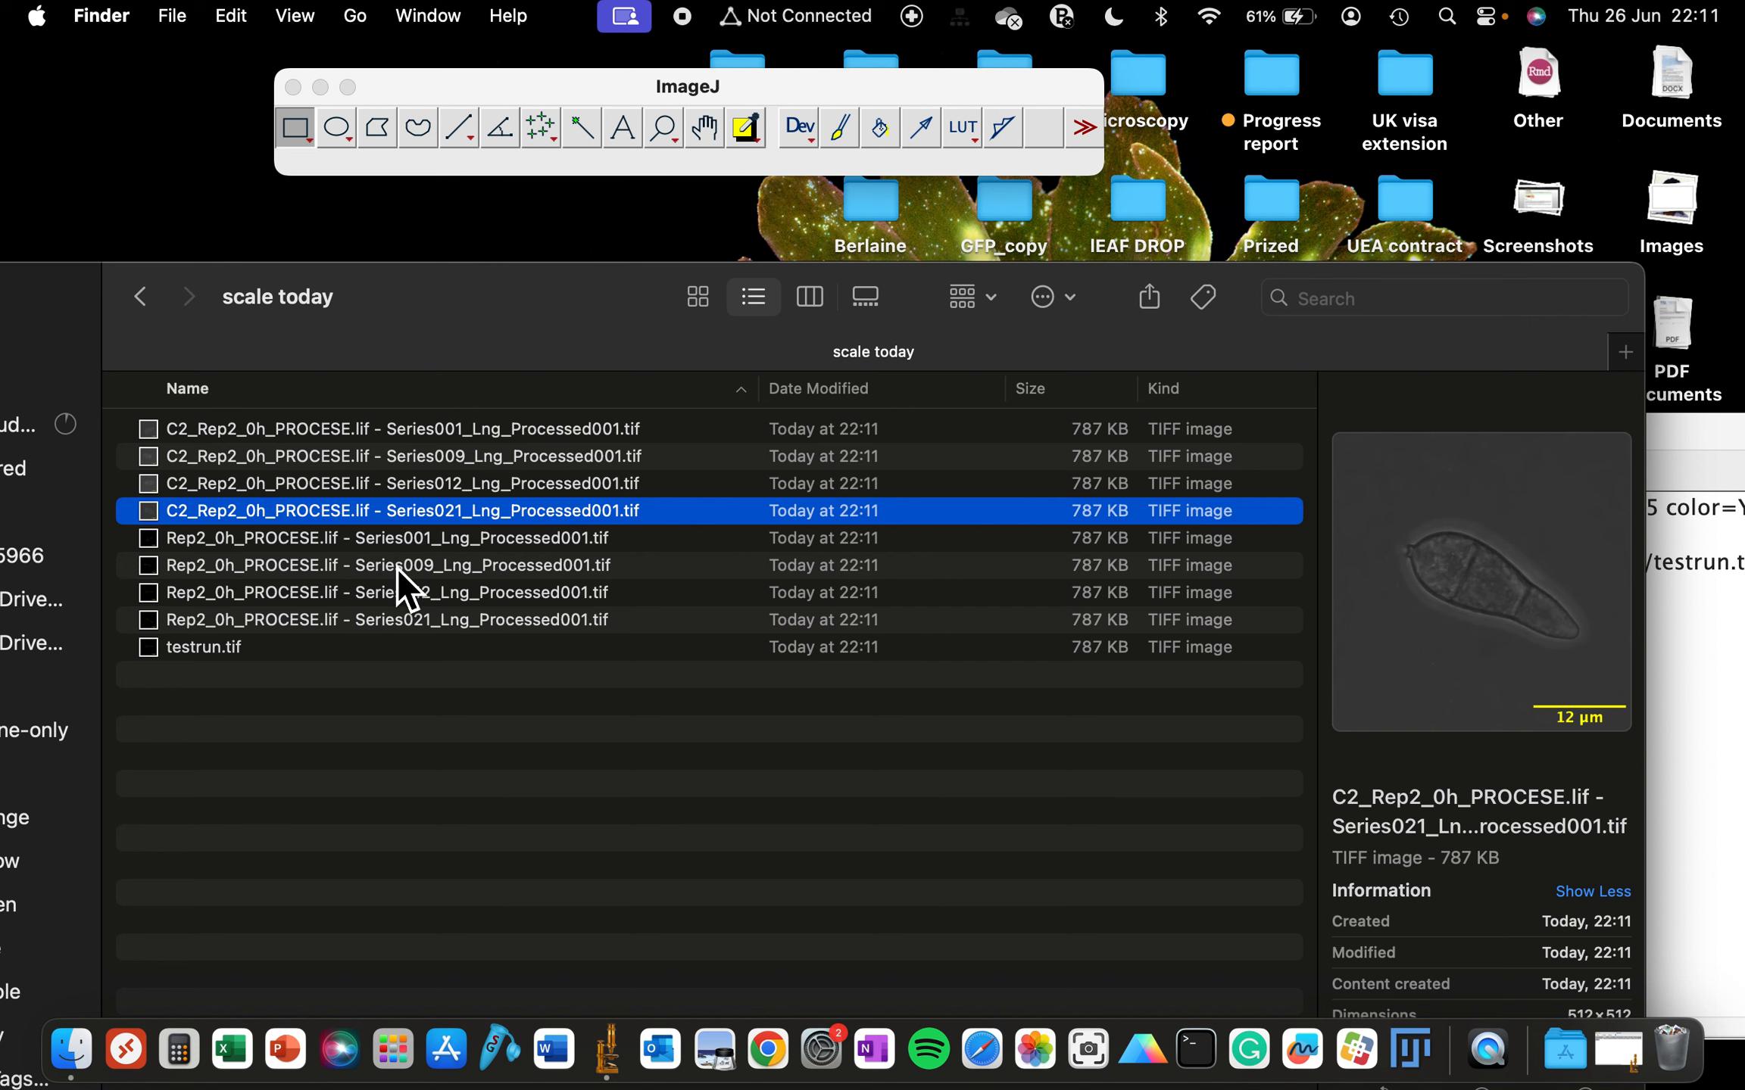
left_click(397, 568)
left_click(397, 612)
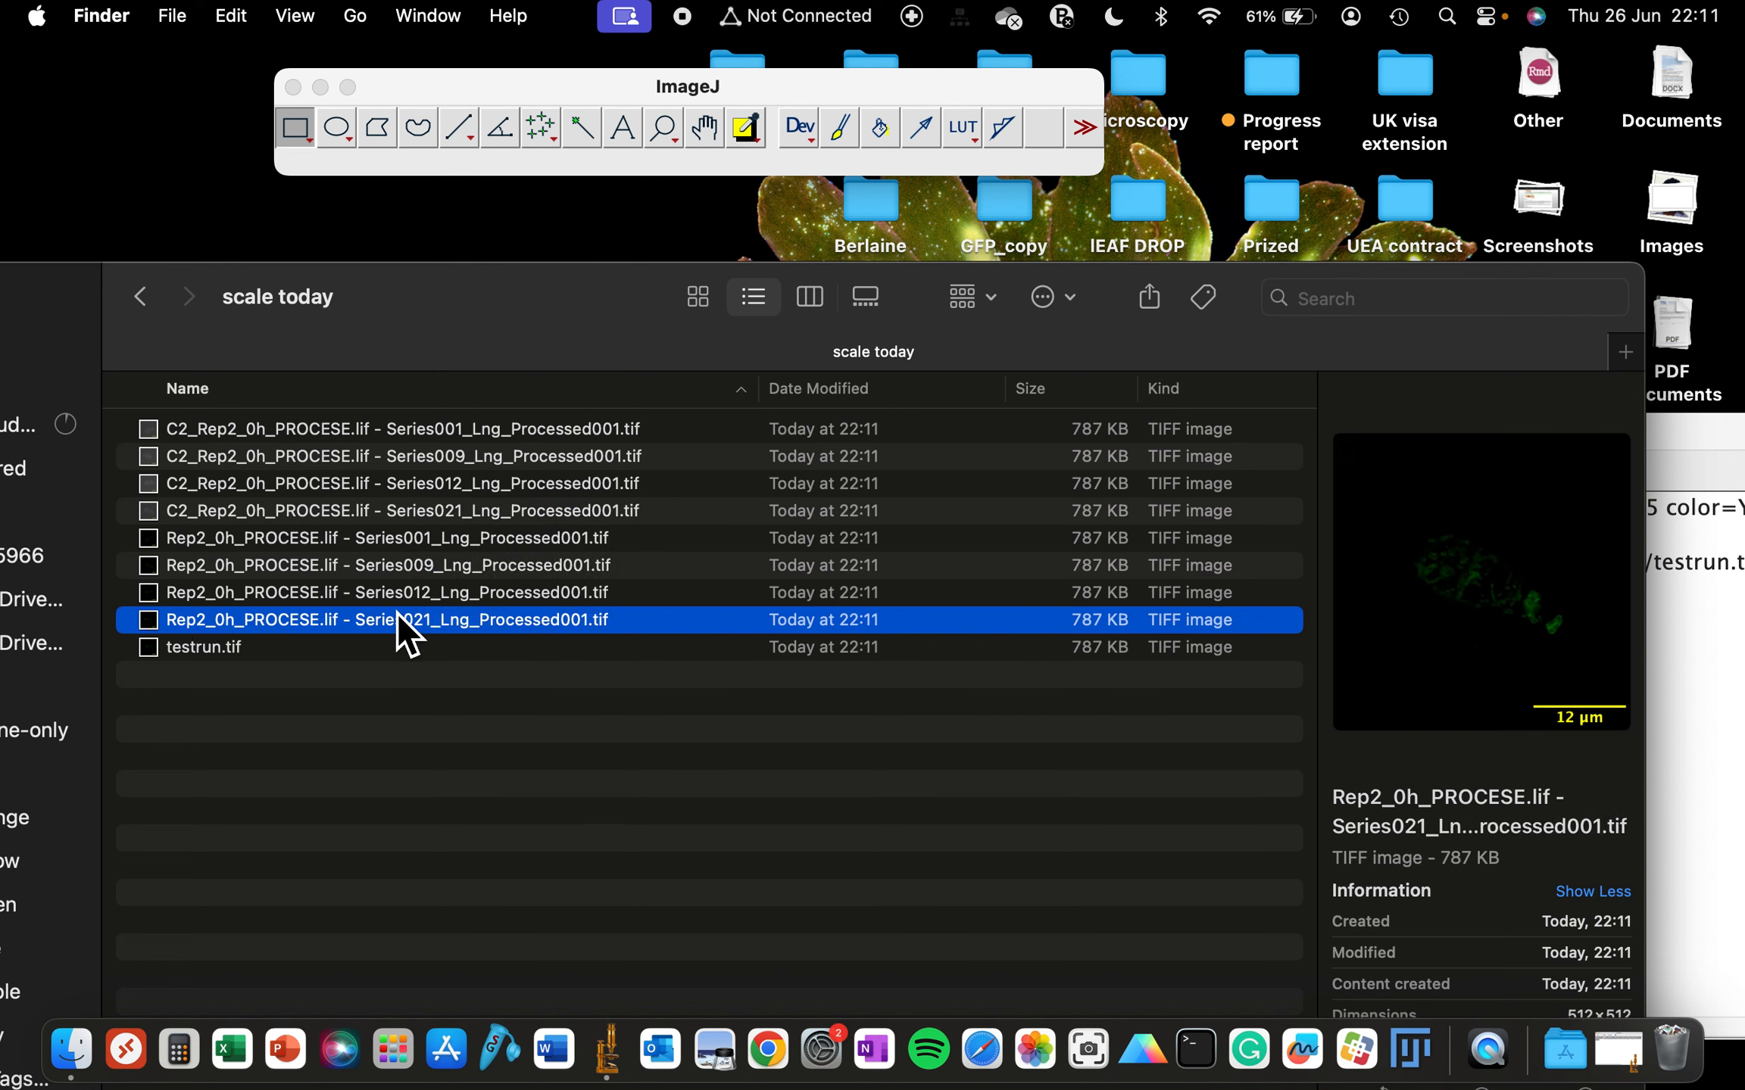
left_click(384, 573)
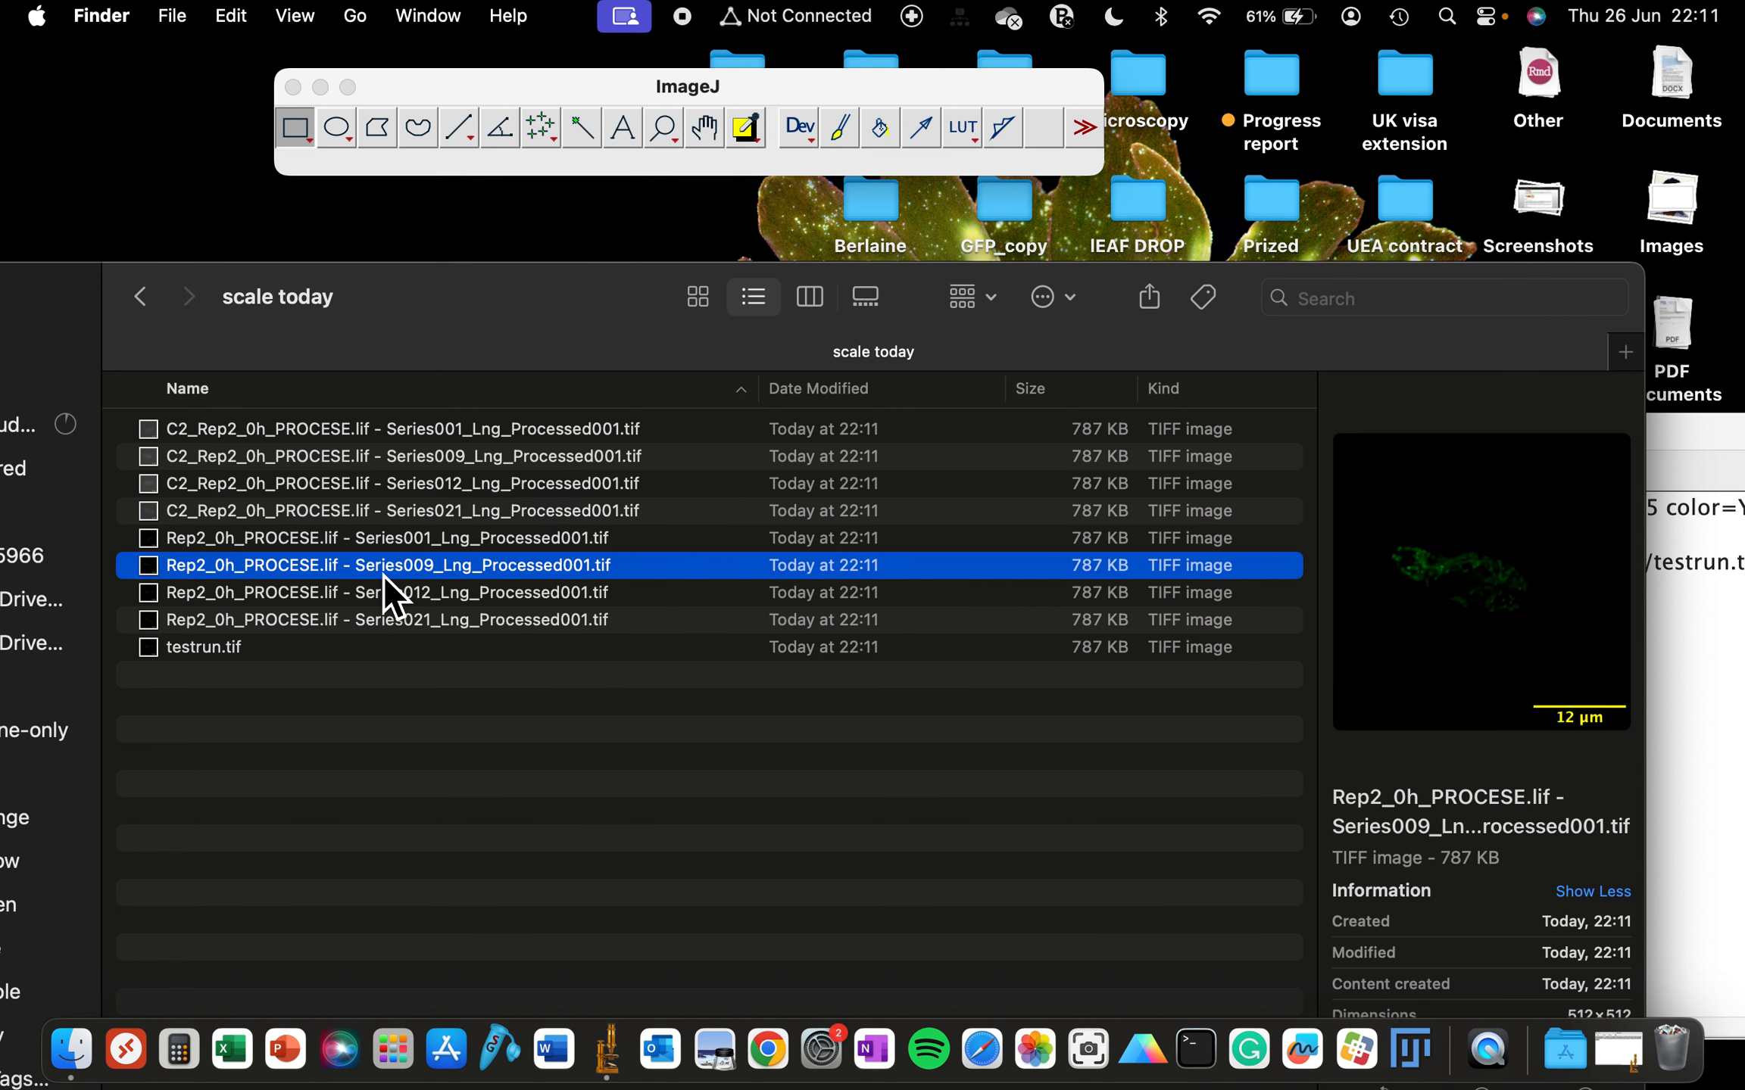
left_click(408, 602)
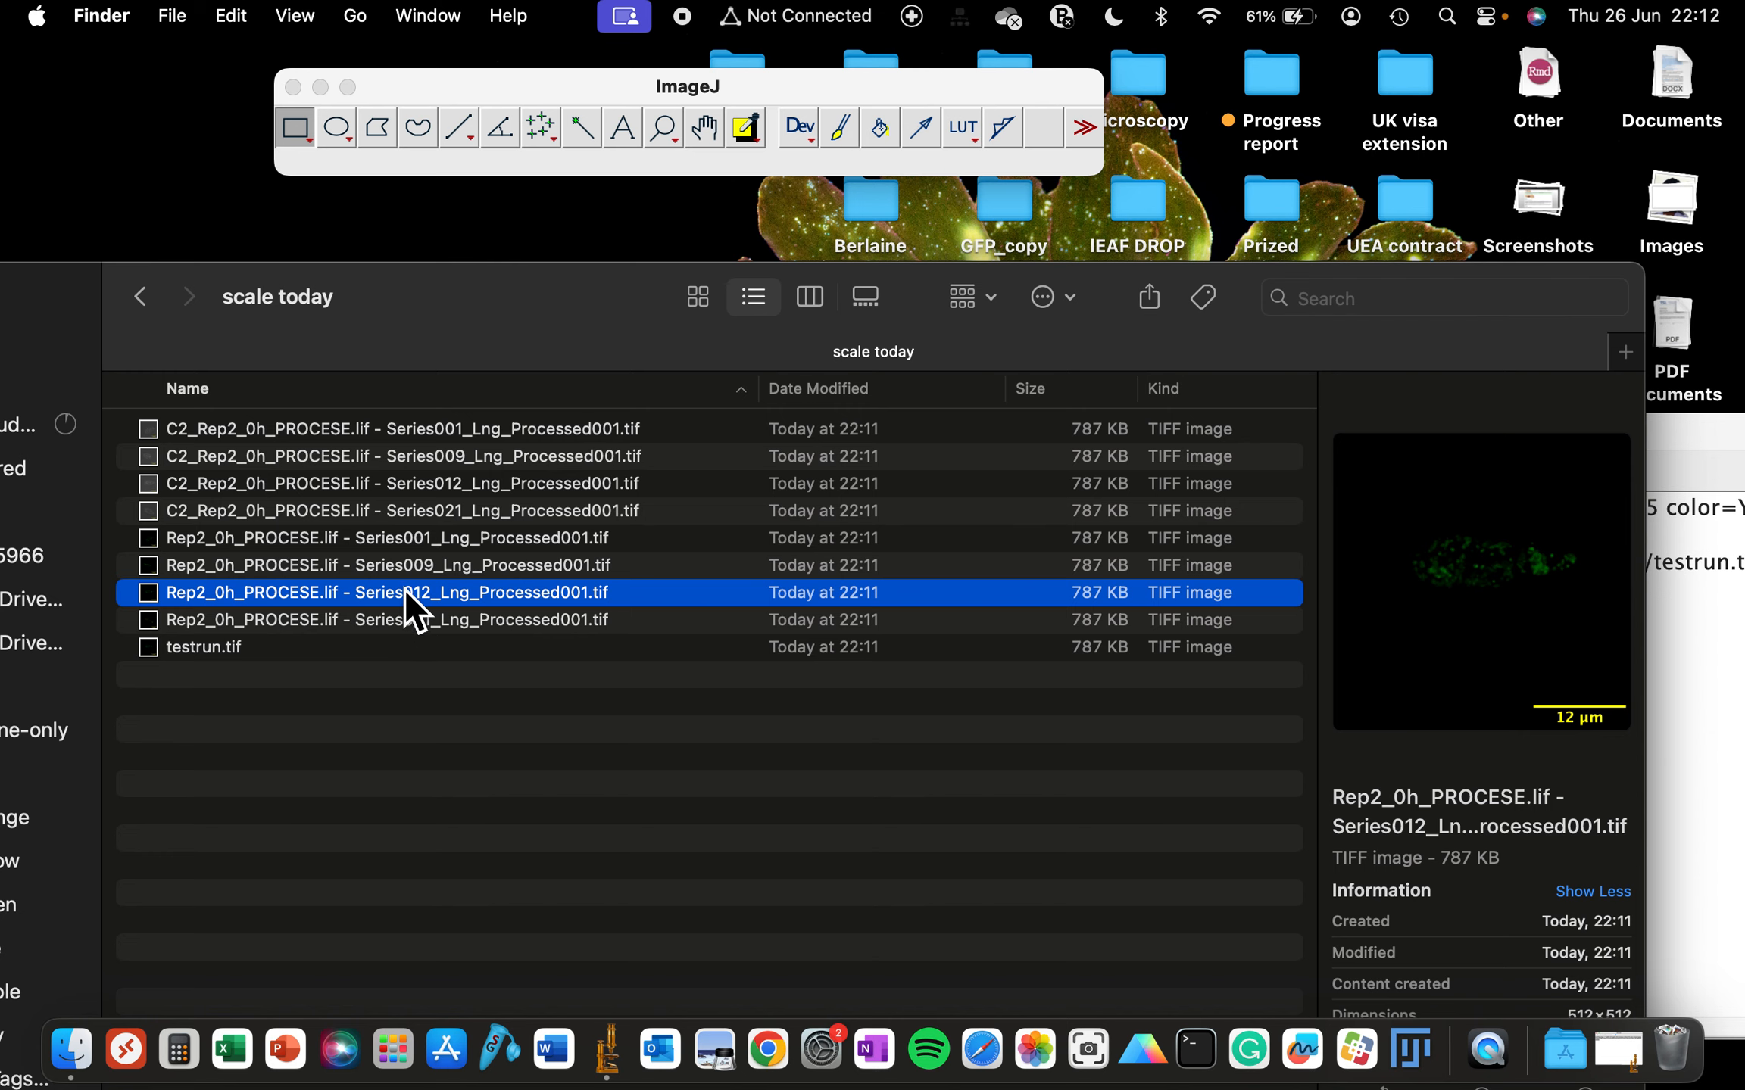
double_click(399, 596)
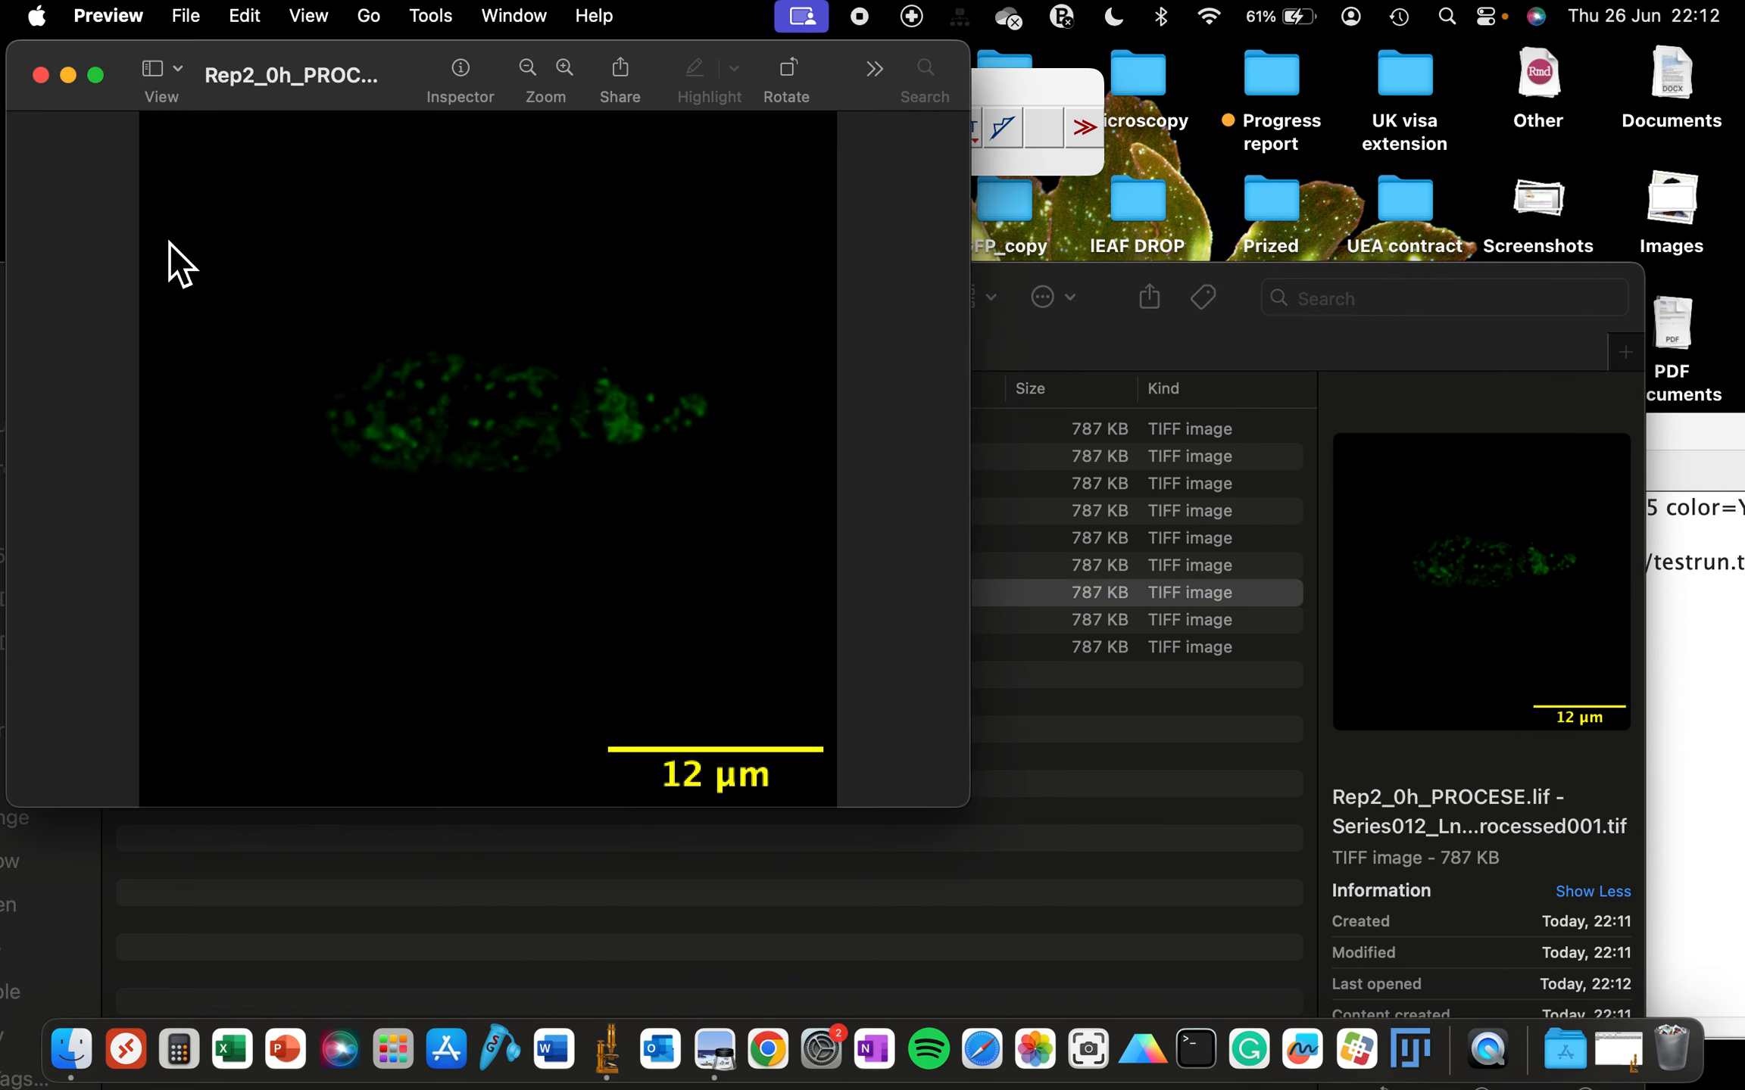
left_click(41, 75)
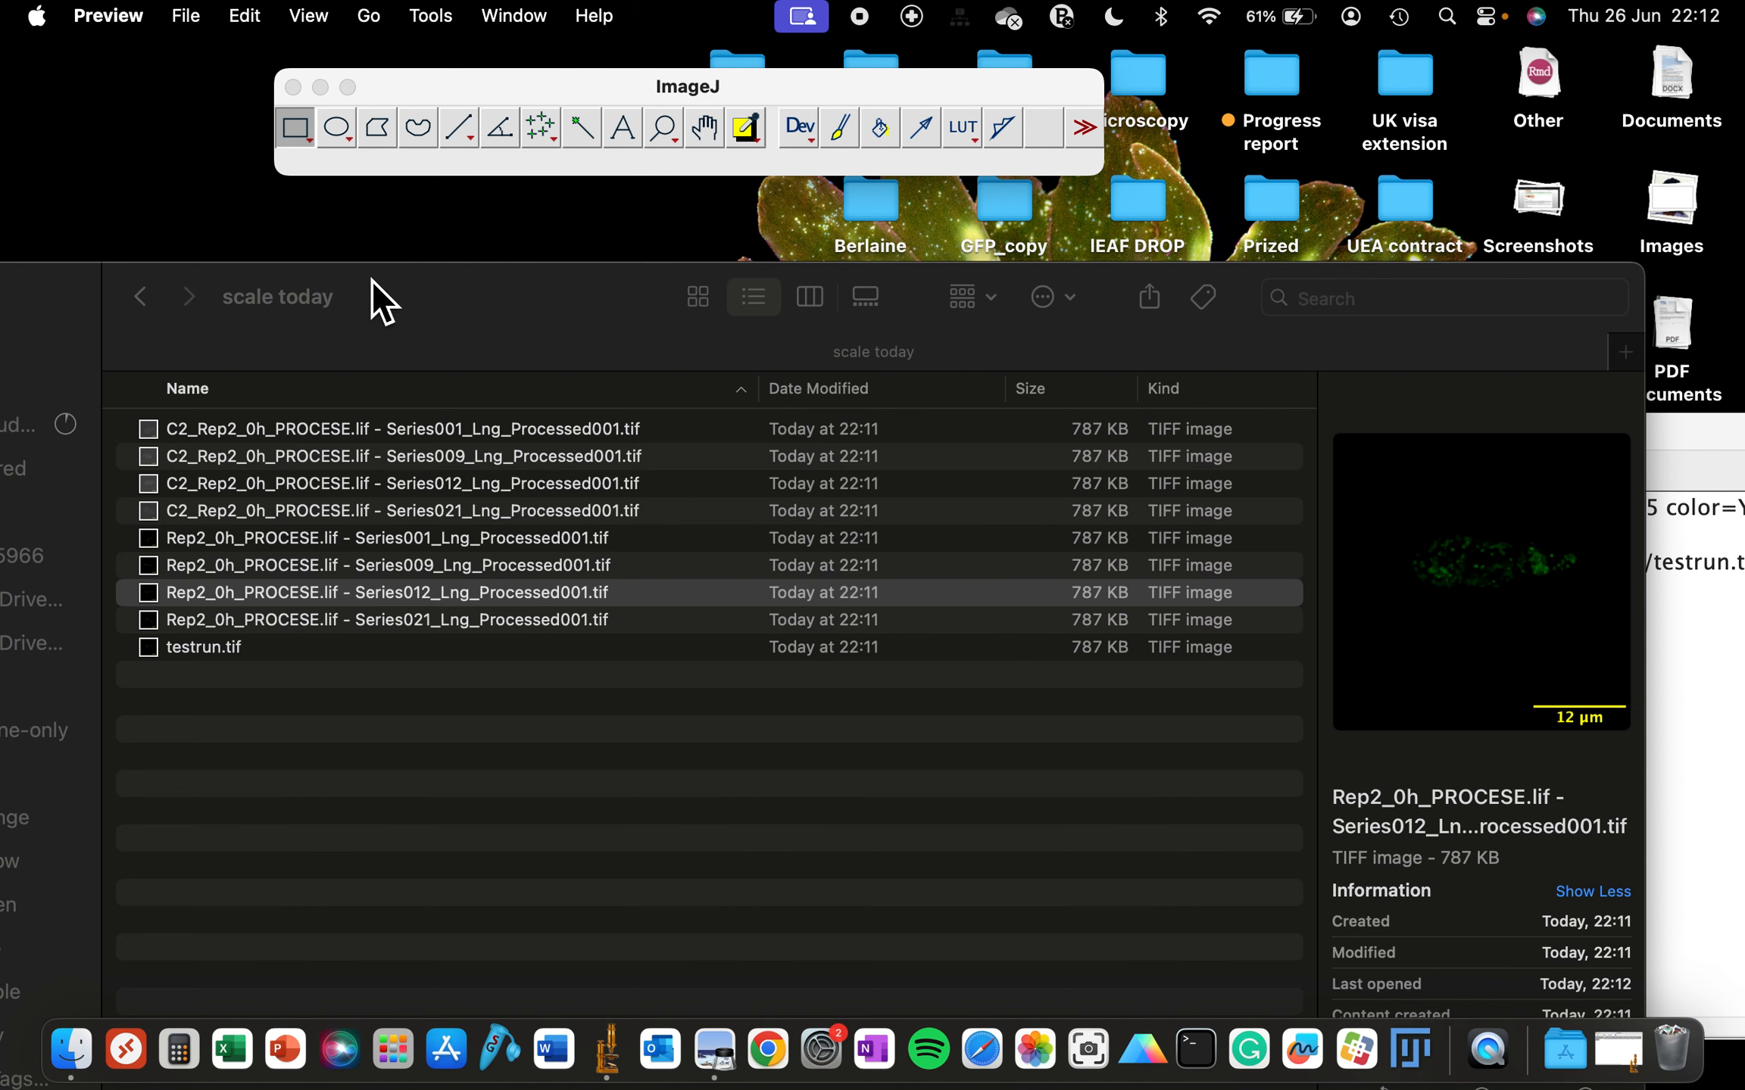
left_click_drag(372, 281, 438, 156)
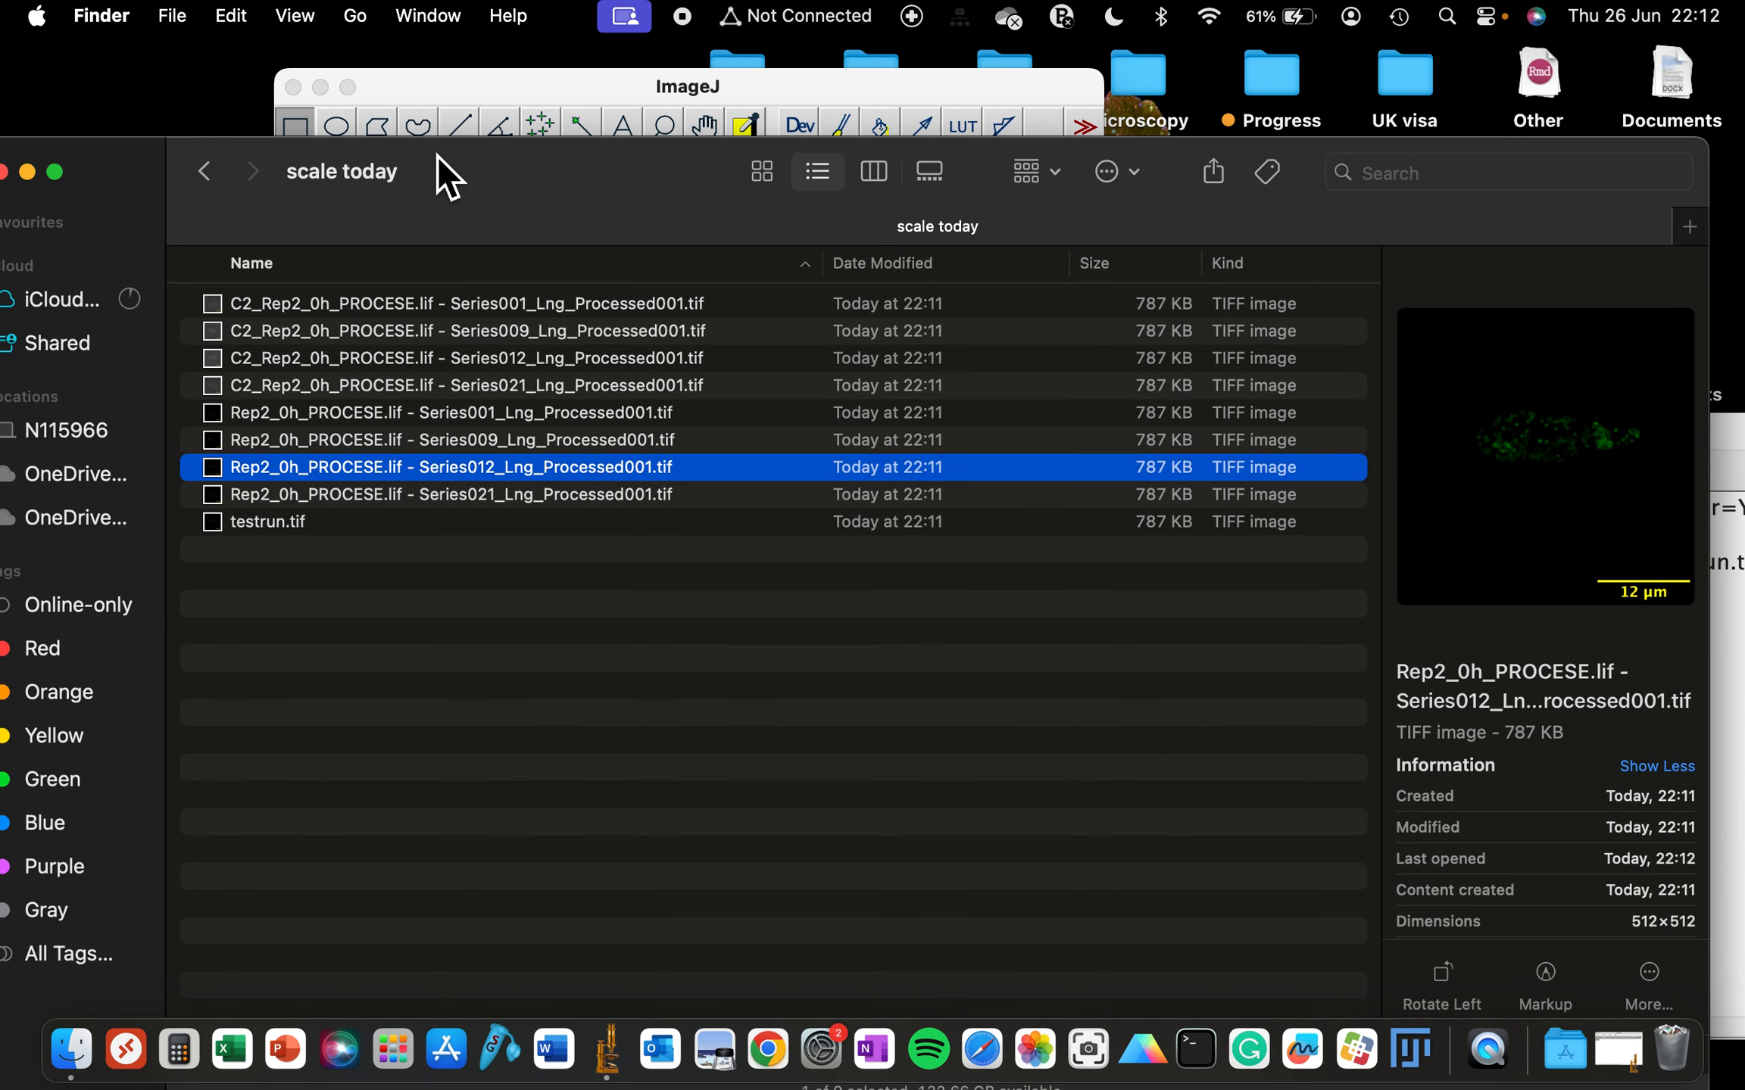